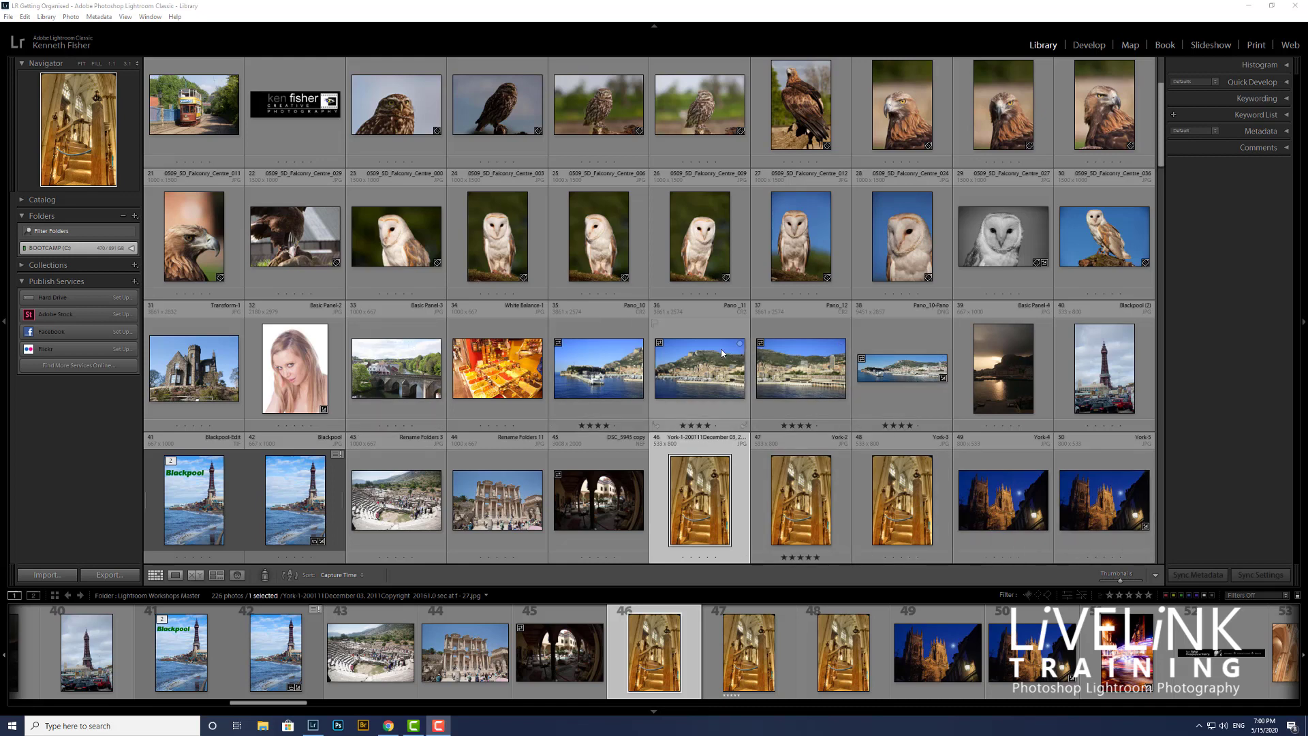
- Start a photo import and set the previews to build as Embedded & Sidecar
{"action": "left_click", "coordinate": [47, 577]}
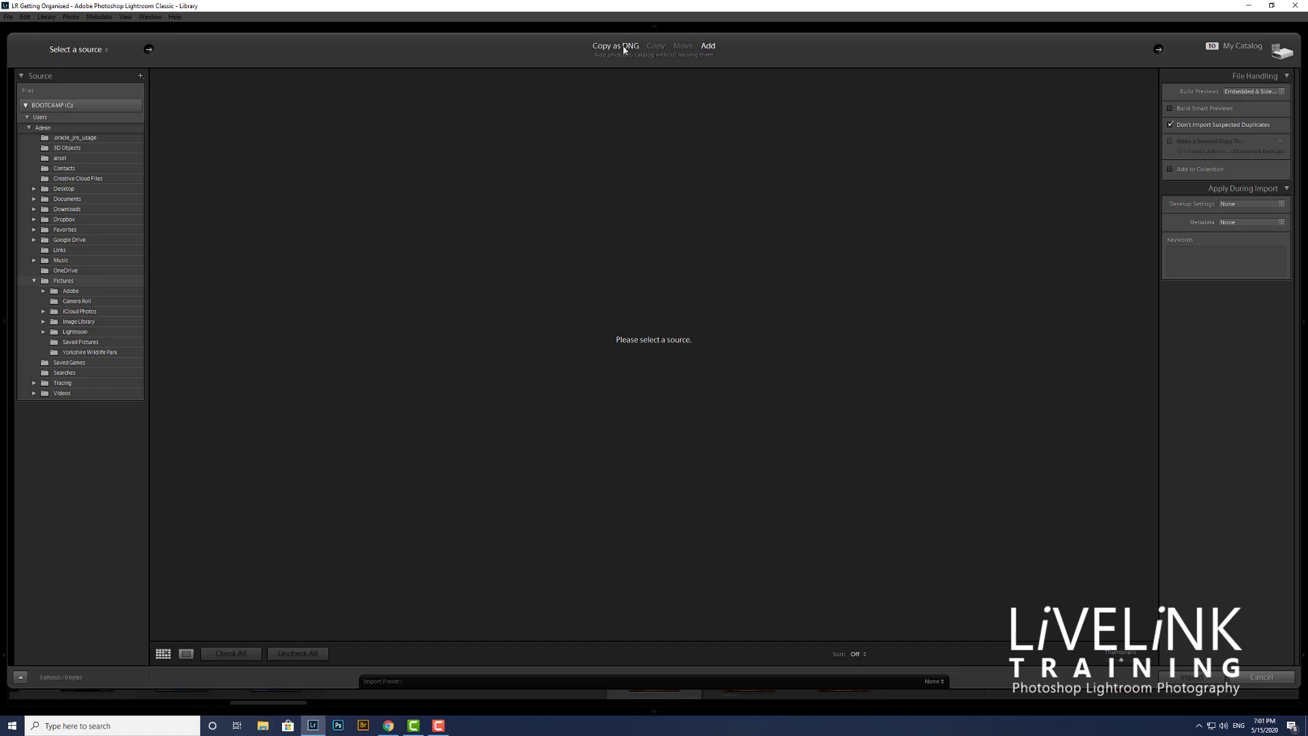
{"action": "left_click", "coordinate": [1283, 95]}
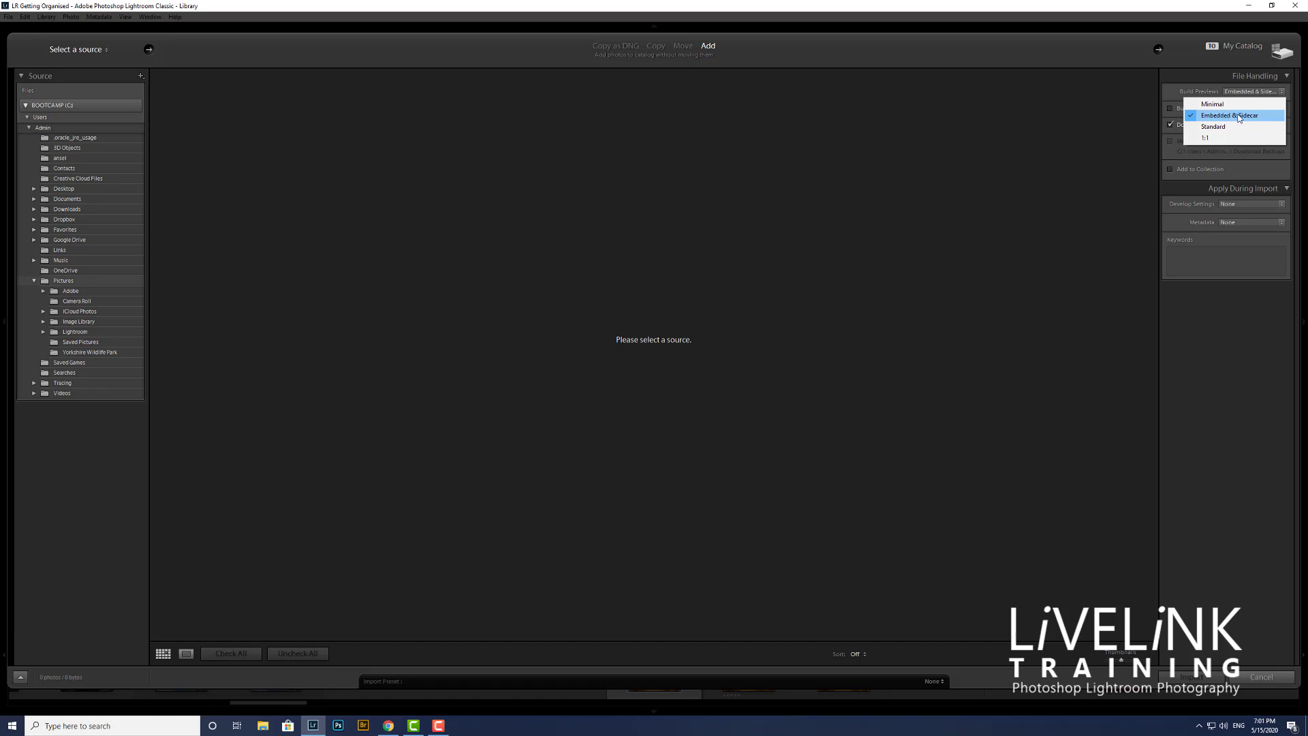
{"action": "left_click", "coordinate": [1237, 117]}
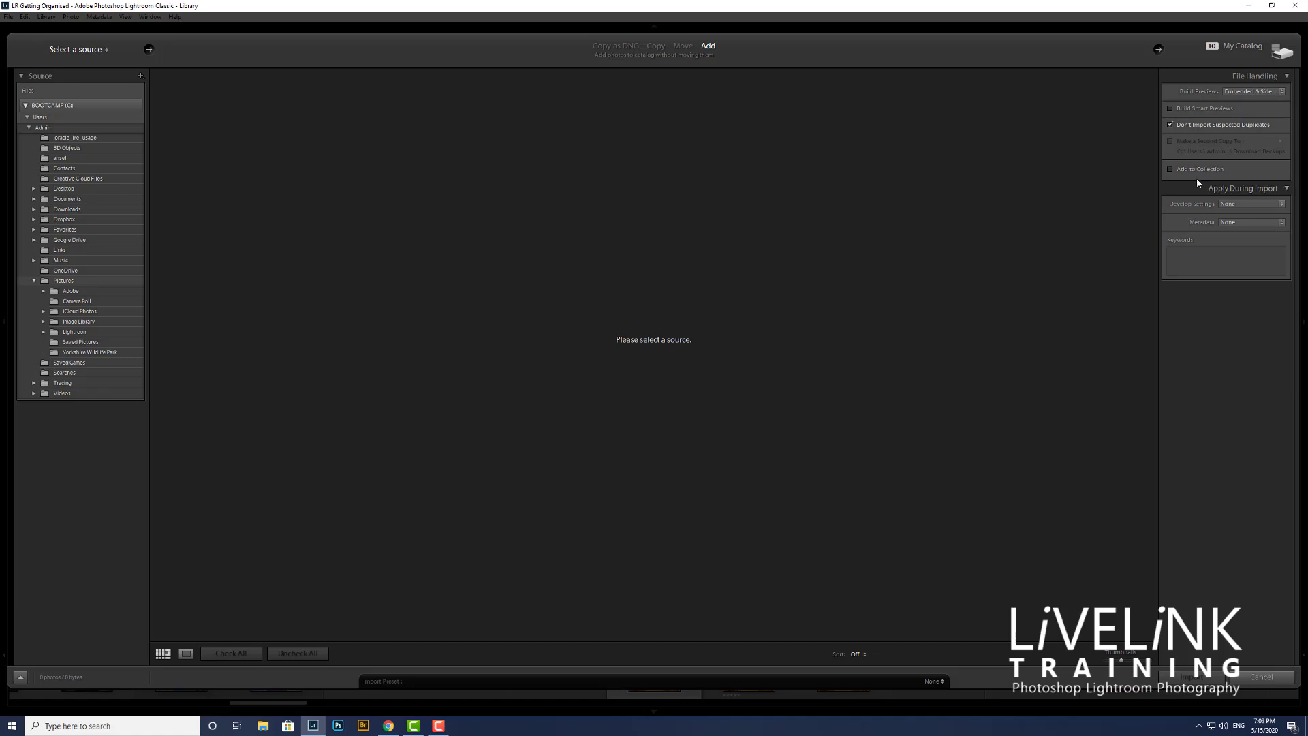
- Examine the develop presets that can be applied during import, including the Sharpening options, leaving the setting at None
{"action": "left_click", "coordinate": [1283, 206]}
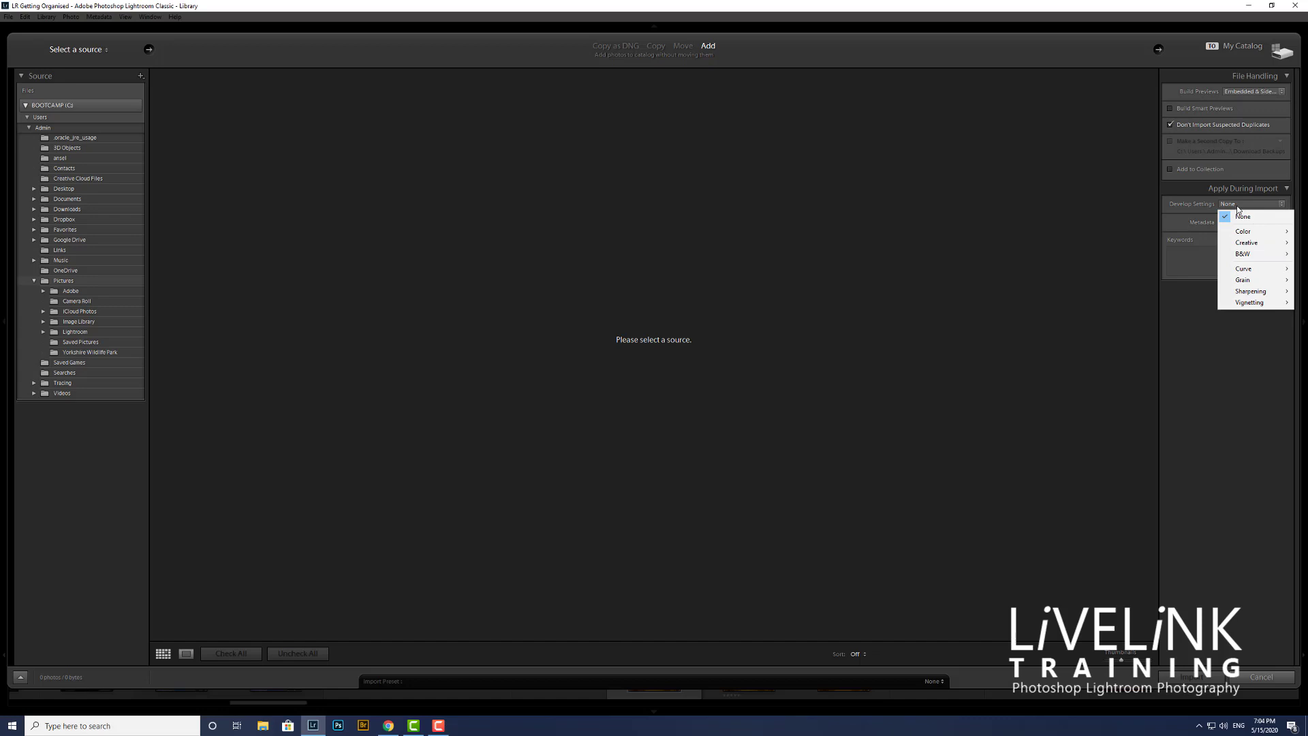
{"action": "left_click", "coordinate": [1174, 203]}
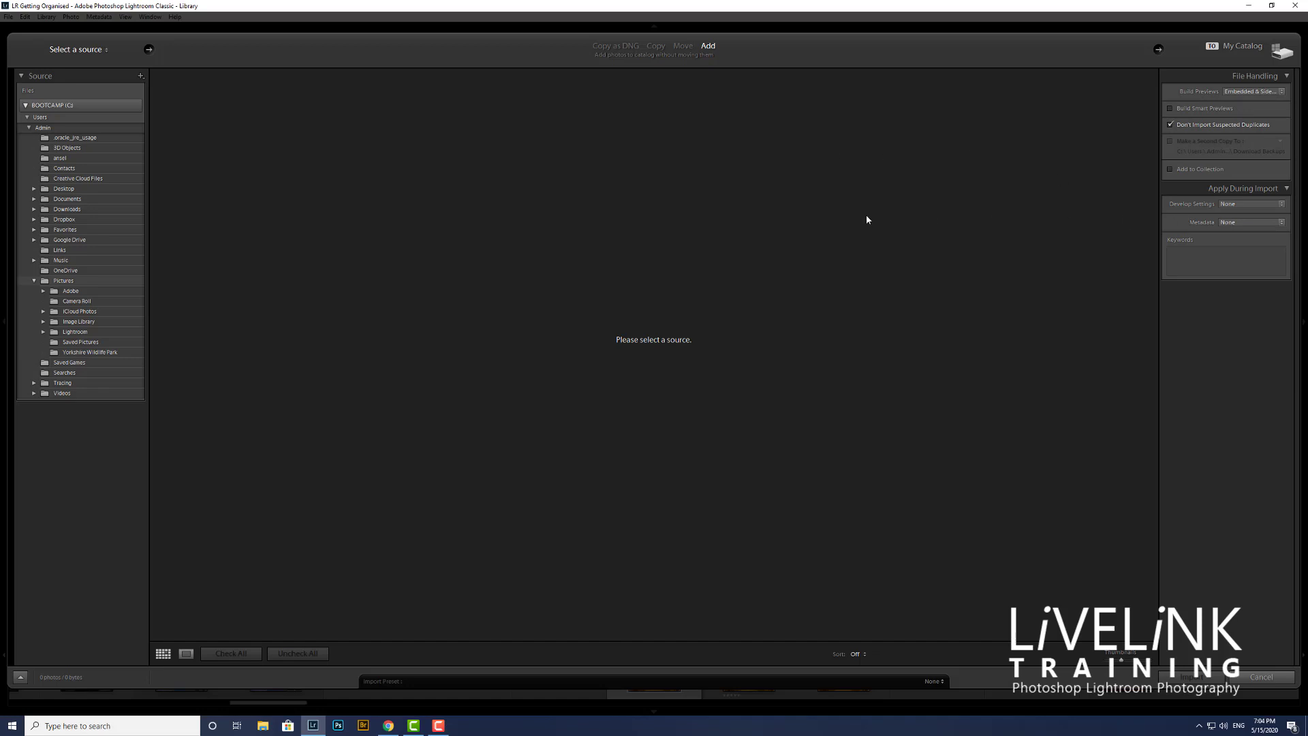
{"action": "left_click", "coordinate": [1283, 205]}
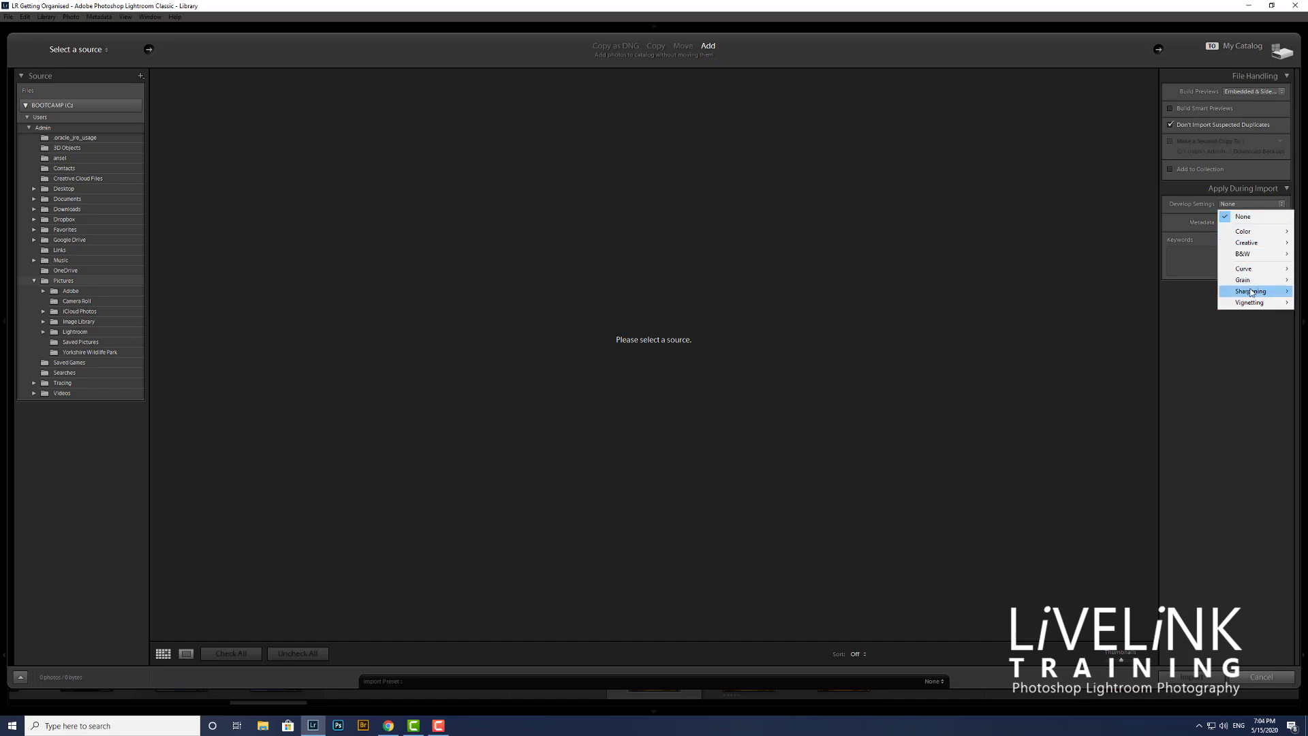
{"action": "mouse_move", "coordinate": [1252, 294]}
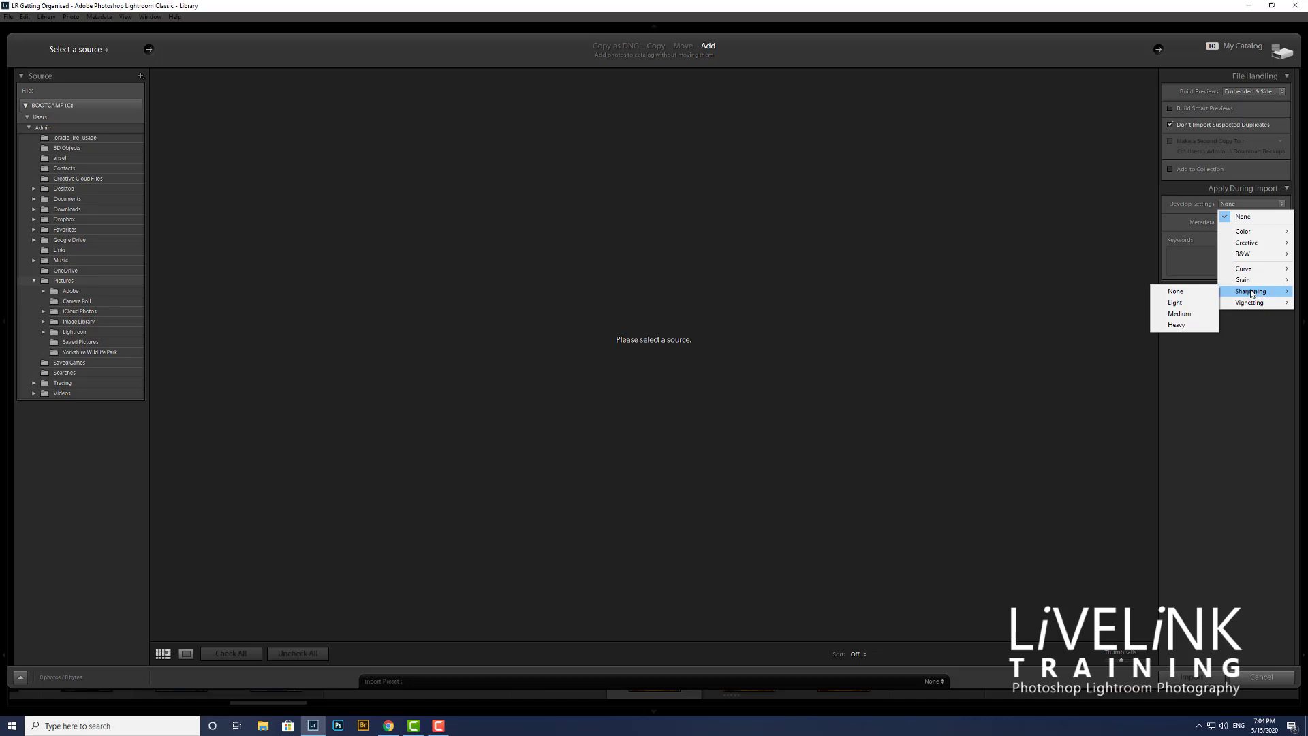
{"action": "left_click", "coordinate": [1127, 259]}
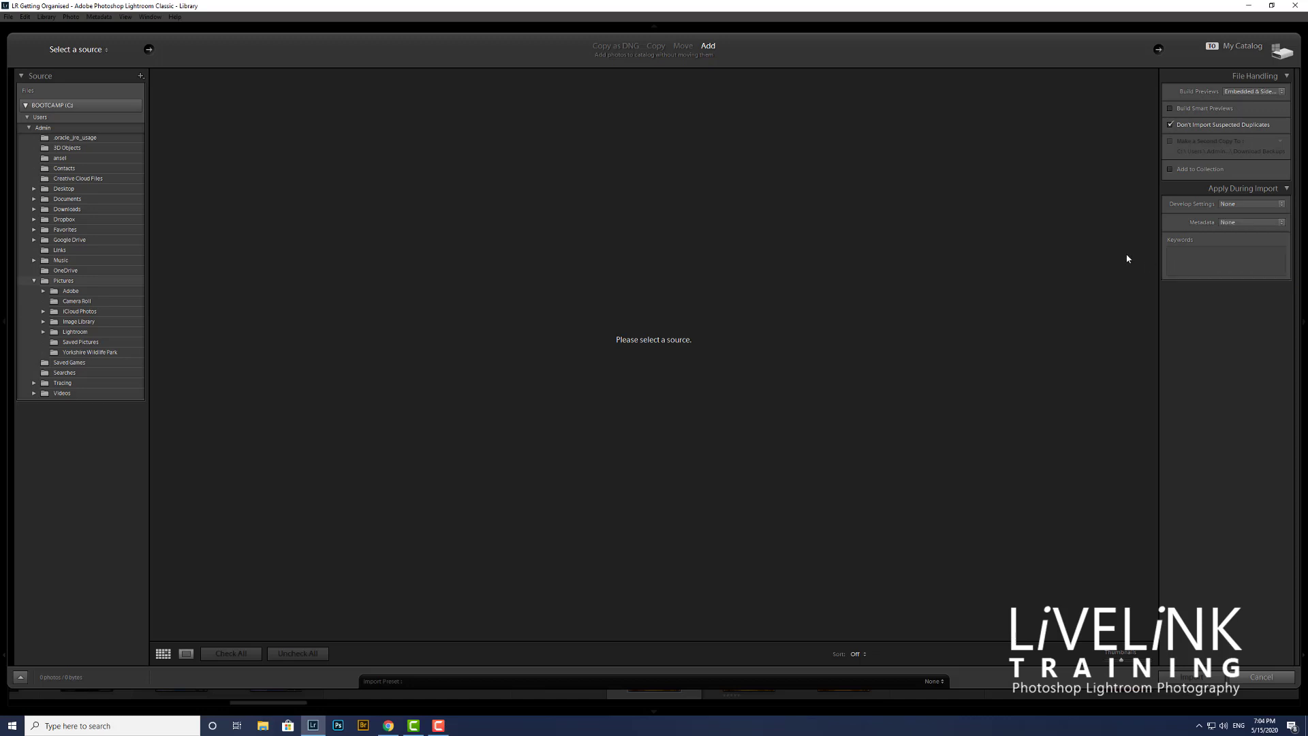
{"action": "left_click", "coordinate": [1192, 253]}
{"action": "left_click", "coordinate": [1185, 252]}
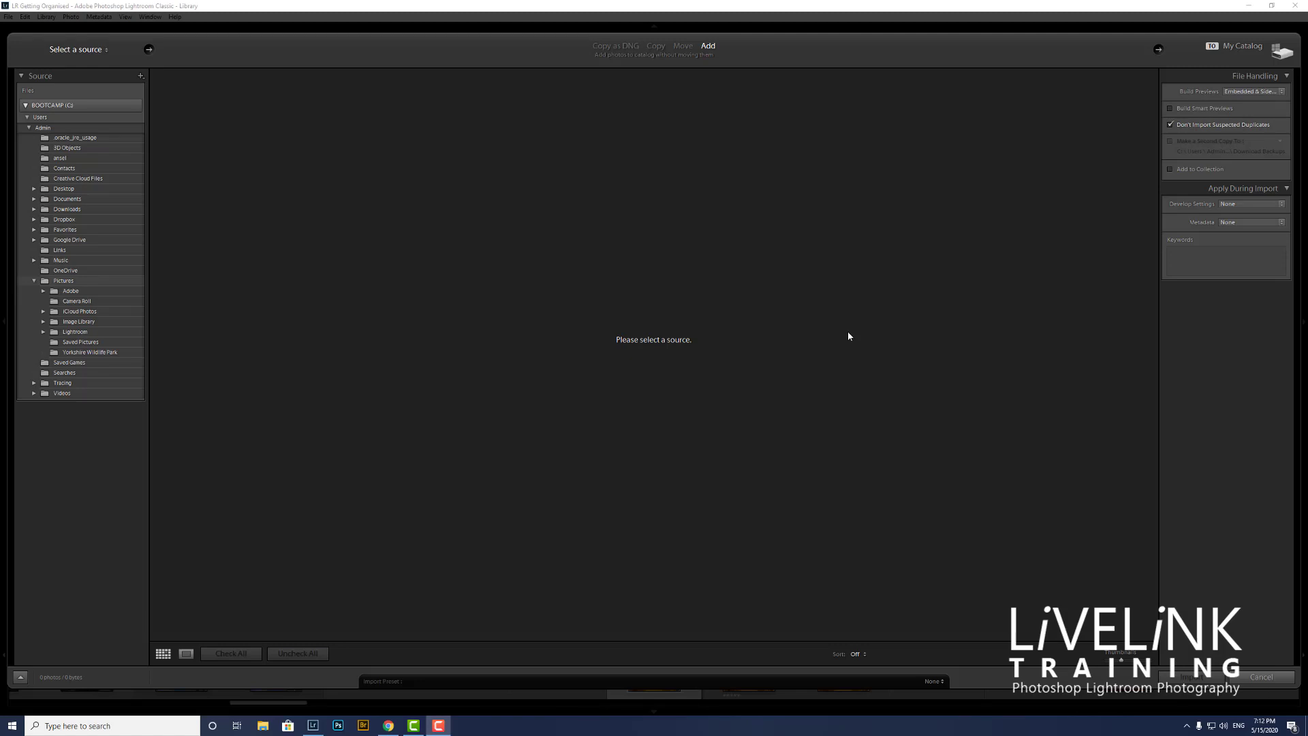
- Set the import method to Copy as DNG, enable file renaming and open the Filename Template Editor
{"action": "left_click", "coordinate": [621, 48]}
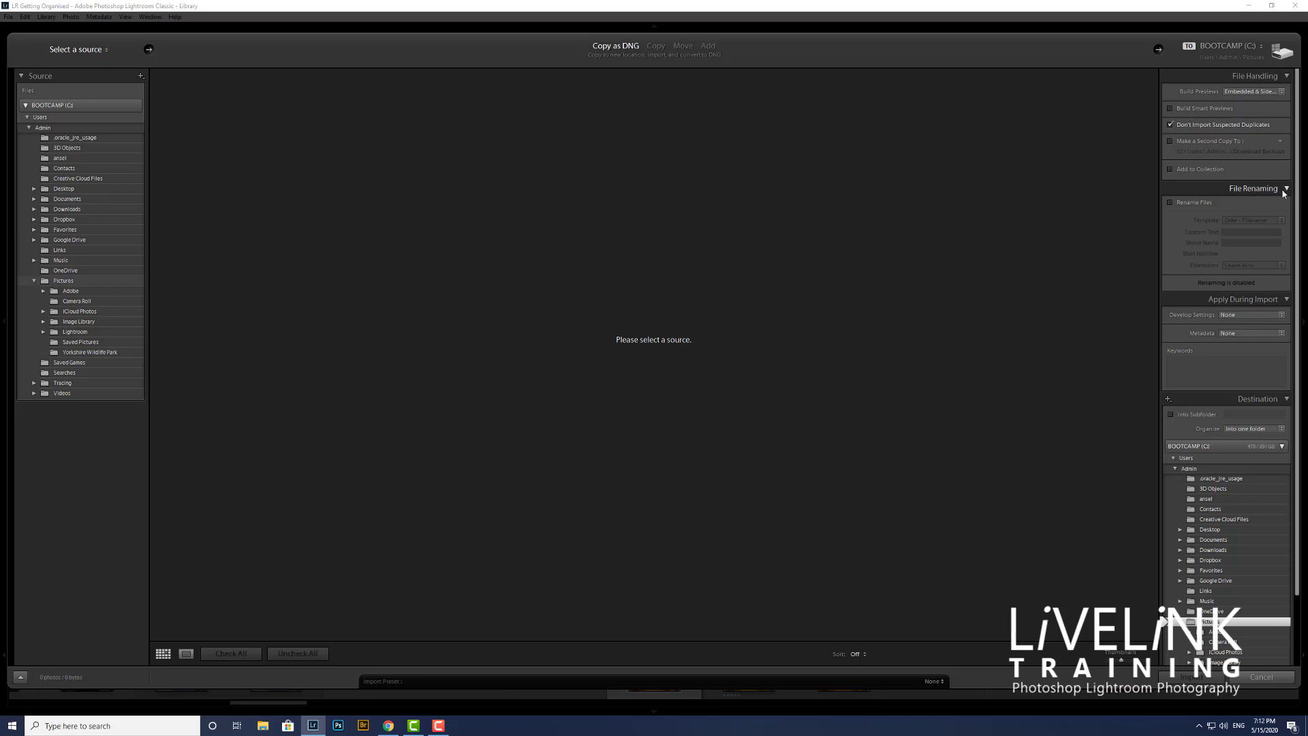
{"action": "left_click", "coordinate": [1170, 203]}
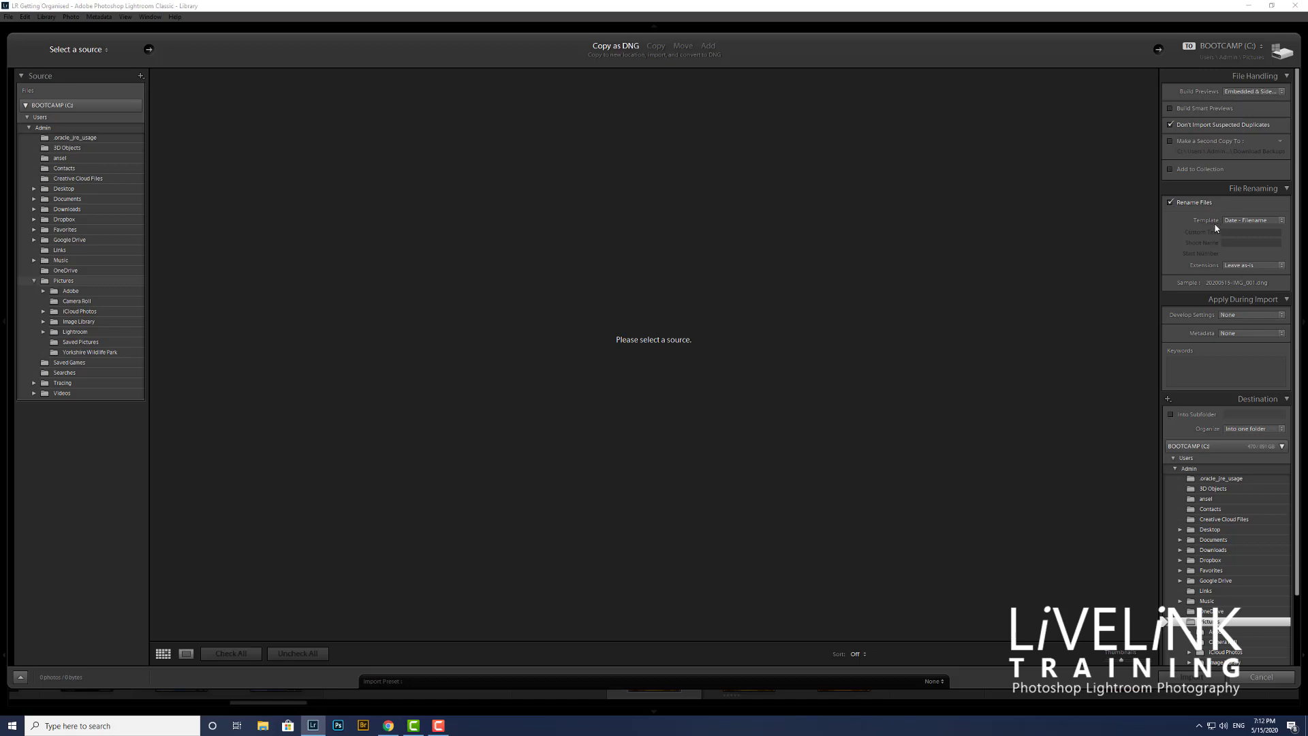
{"action": "left_click", "coordinate": [1282, 221]}
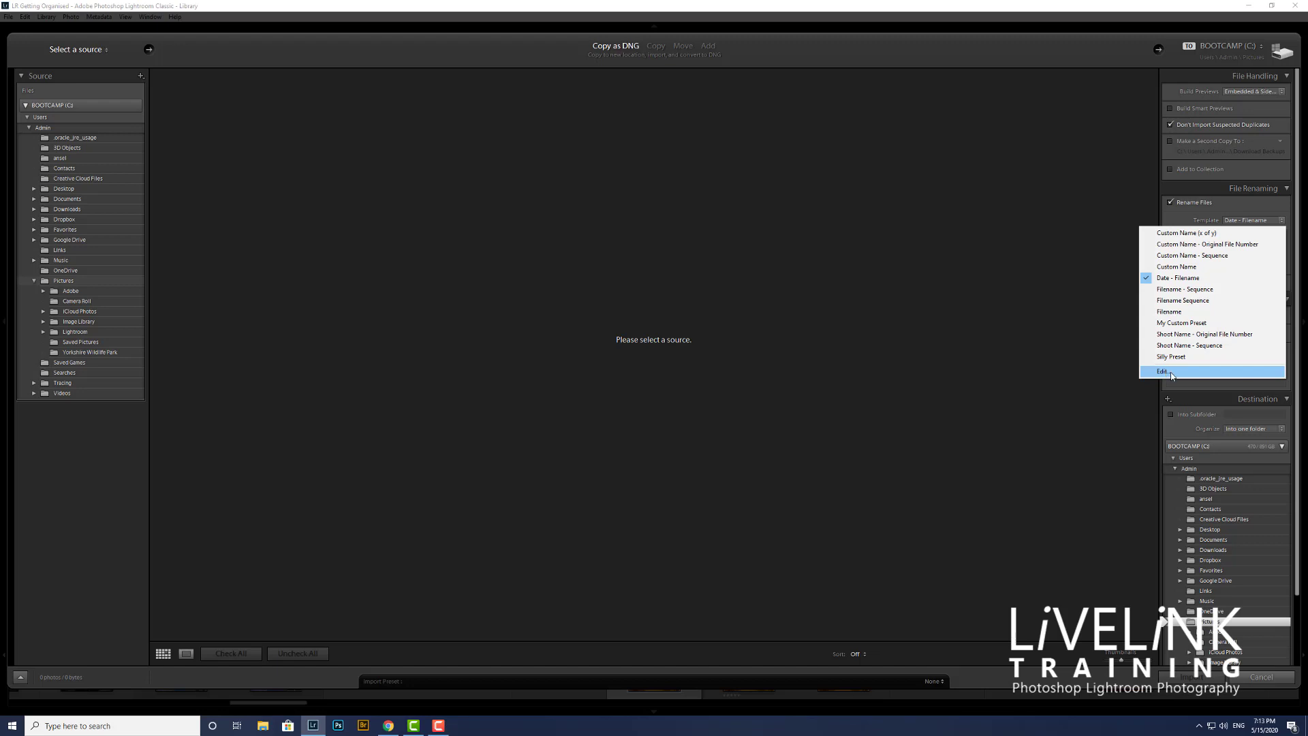
{"action": "left_click", "coordinate": [1171, 373]}
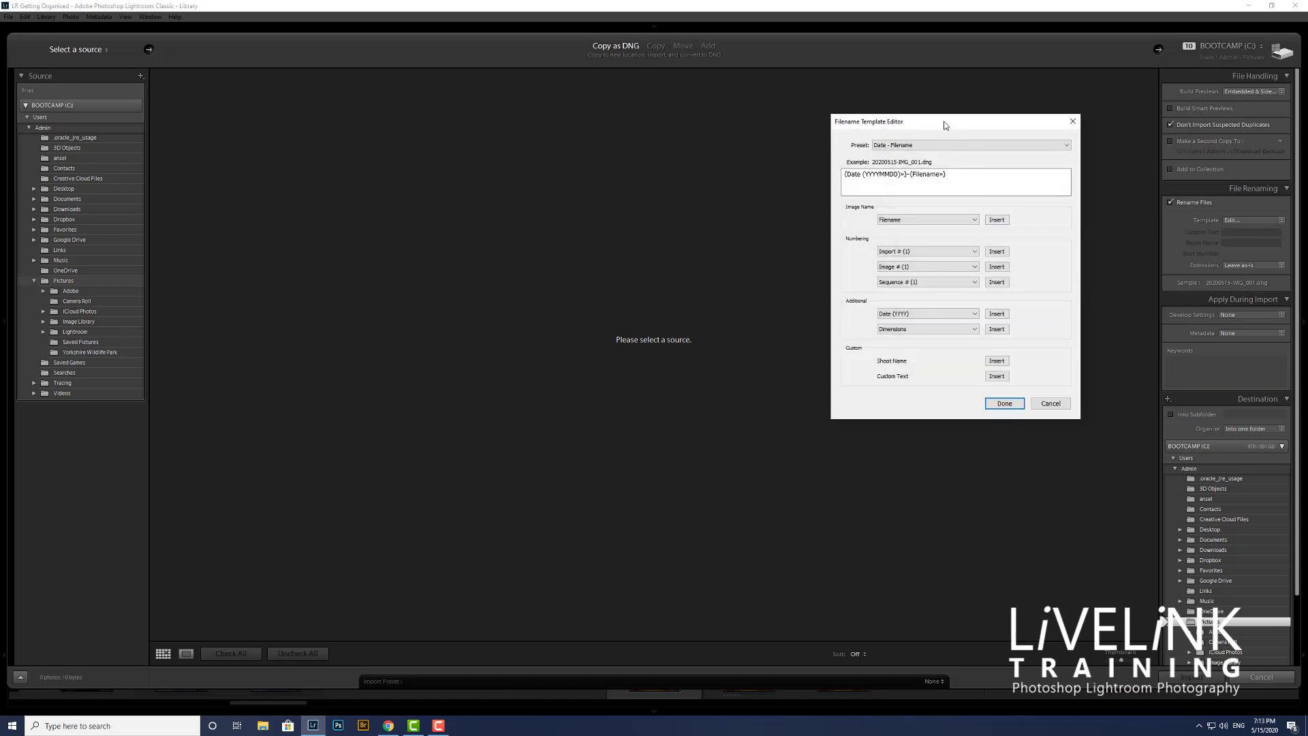
{"action": "left_click_drag", "start_coordinate": [944, 125], "coordinate": [884, 100]}
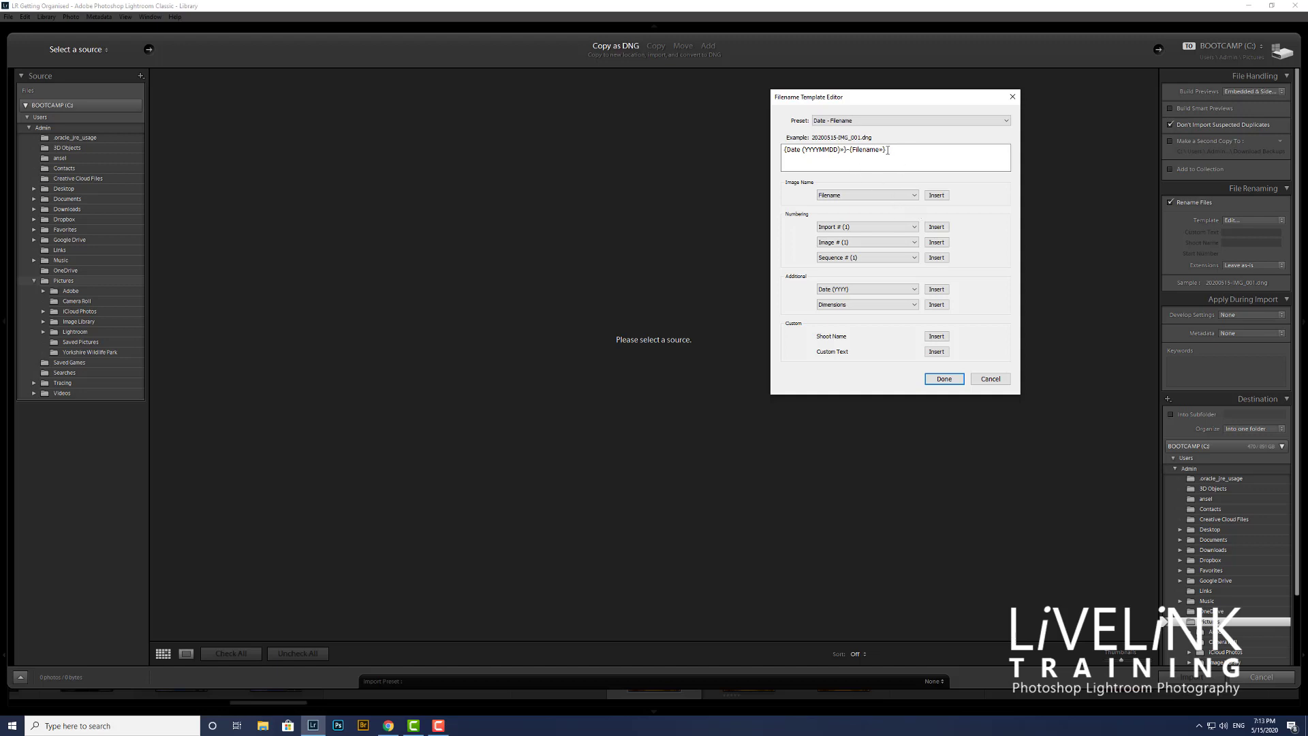
- Clear the existing filename template and begin a new one with the prefix KFP_
{"action": "left_click_drag", "start_coordinate": [888, 150], "coordinate": [750, 145]}
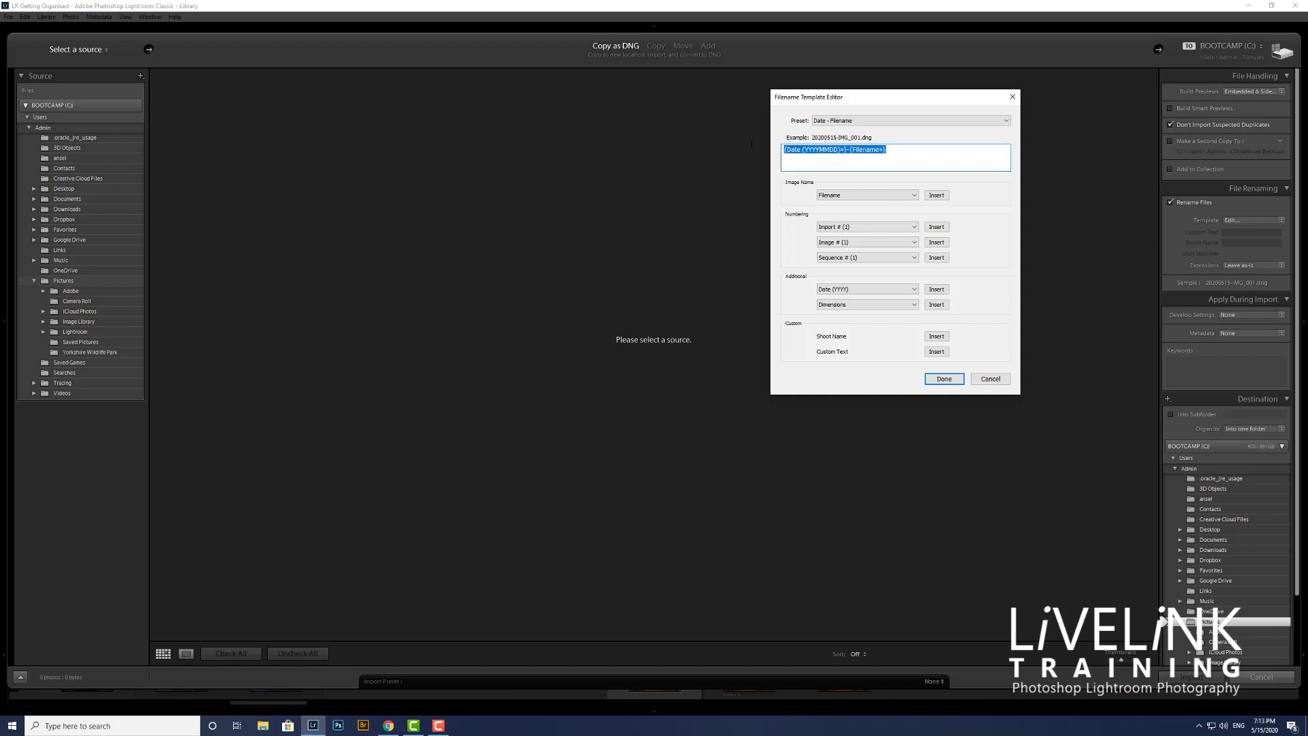
{"action": "key", "text": "BackSpace"}
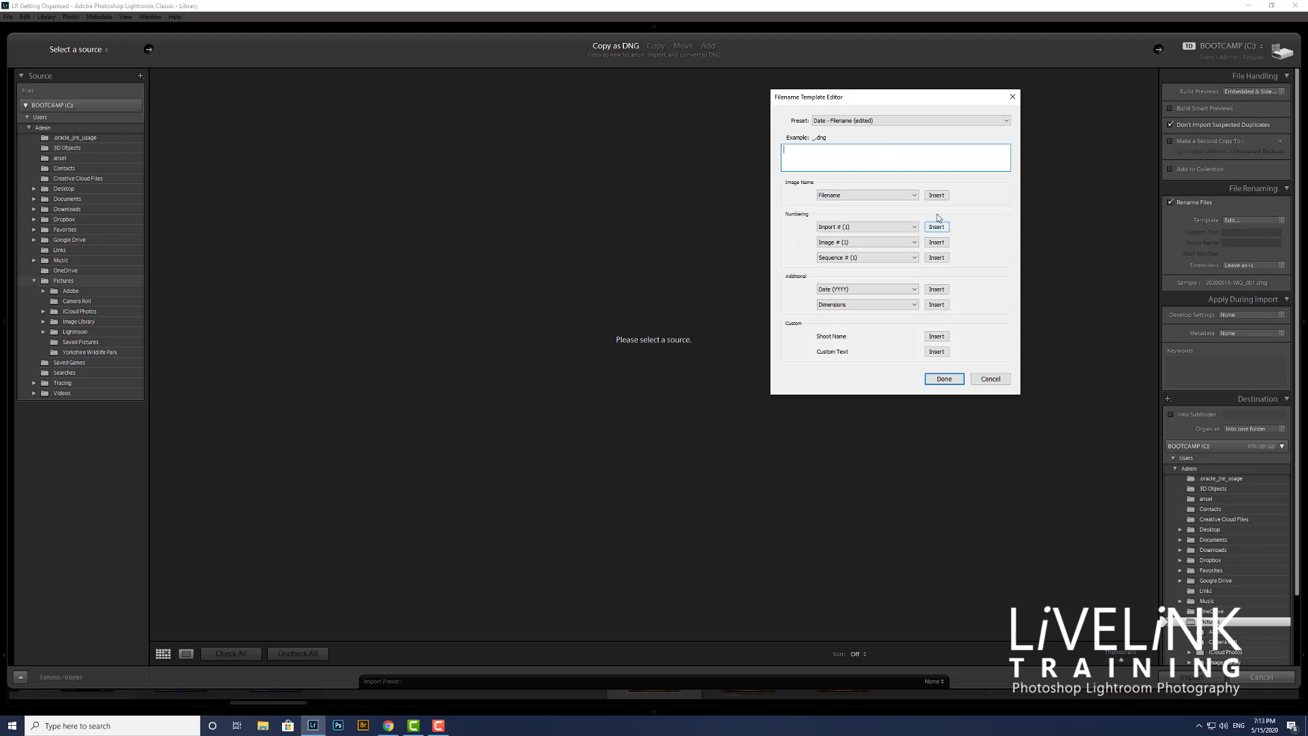
{"action": "left_click", "coordinate": [915, 195]}
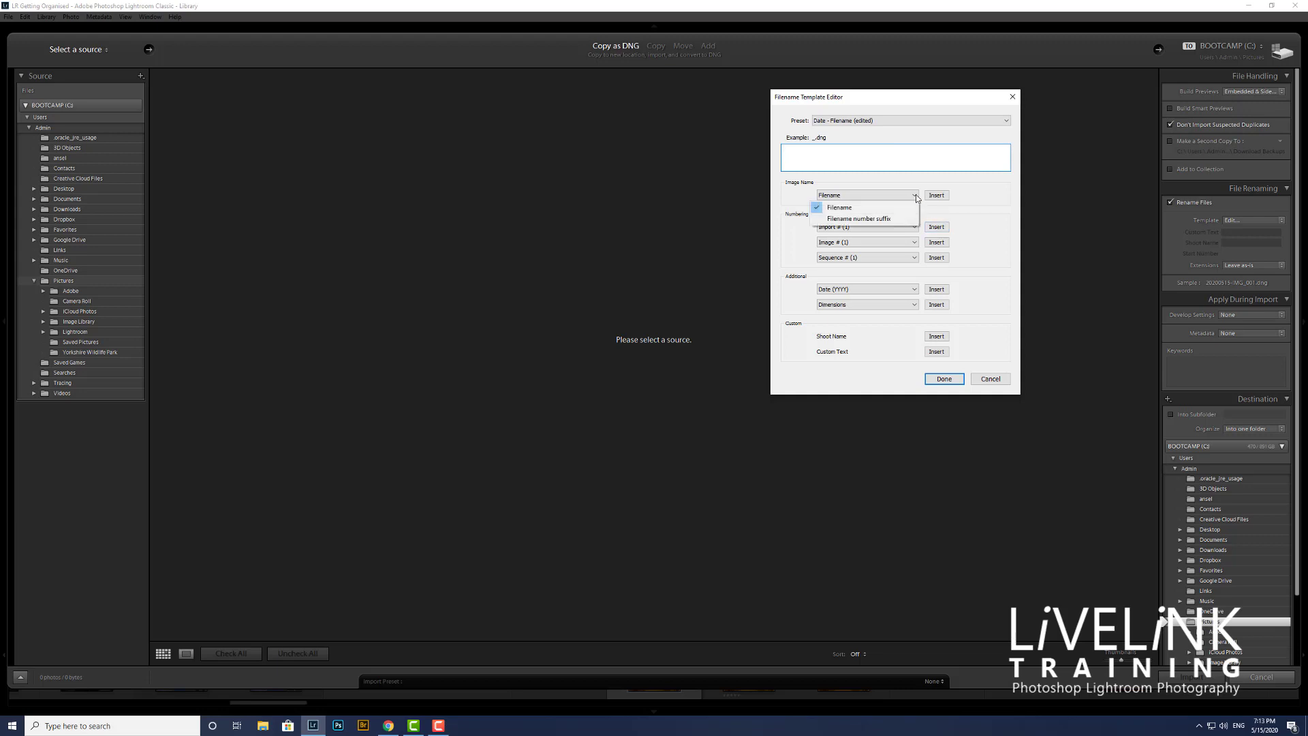
{"action": "left_click", "coordinate": [793, 150]}
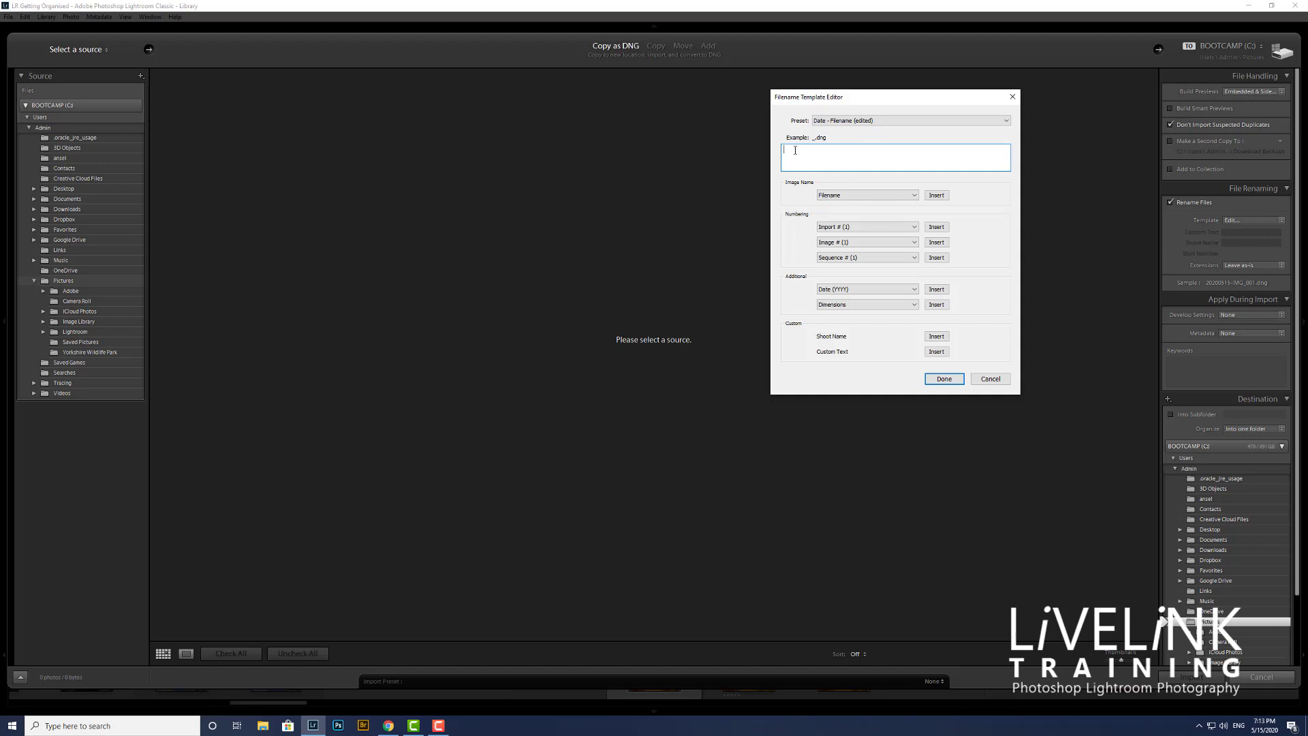
{"action": "type", "text": "KFP"}
{"action": "type", "text": "_"}
{"action": "left_click", "coordinate": [913, 196]}
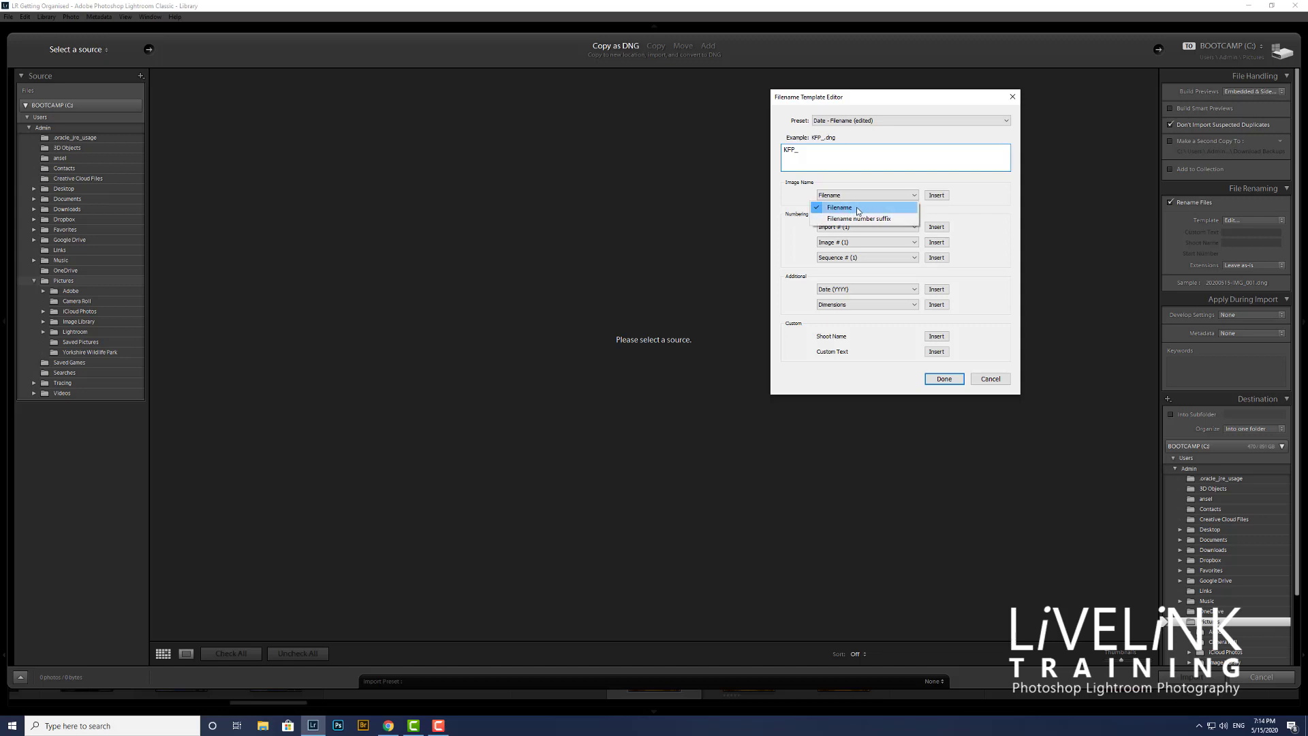
{"action": "left_click", "coordinate": [975, 198]}
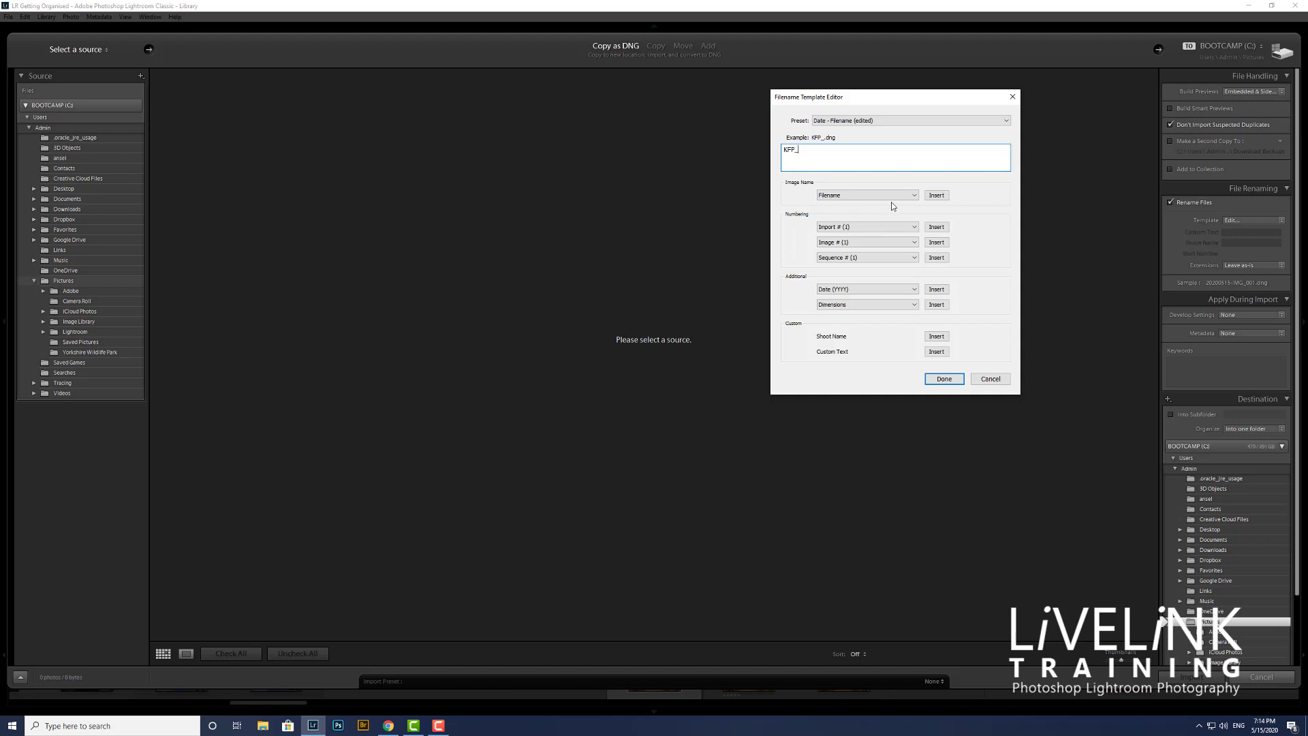
{"action": "left_click", "coordinate": [914, 226]}
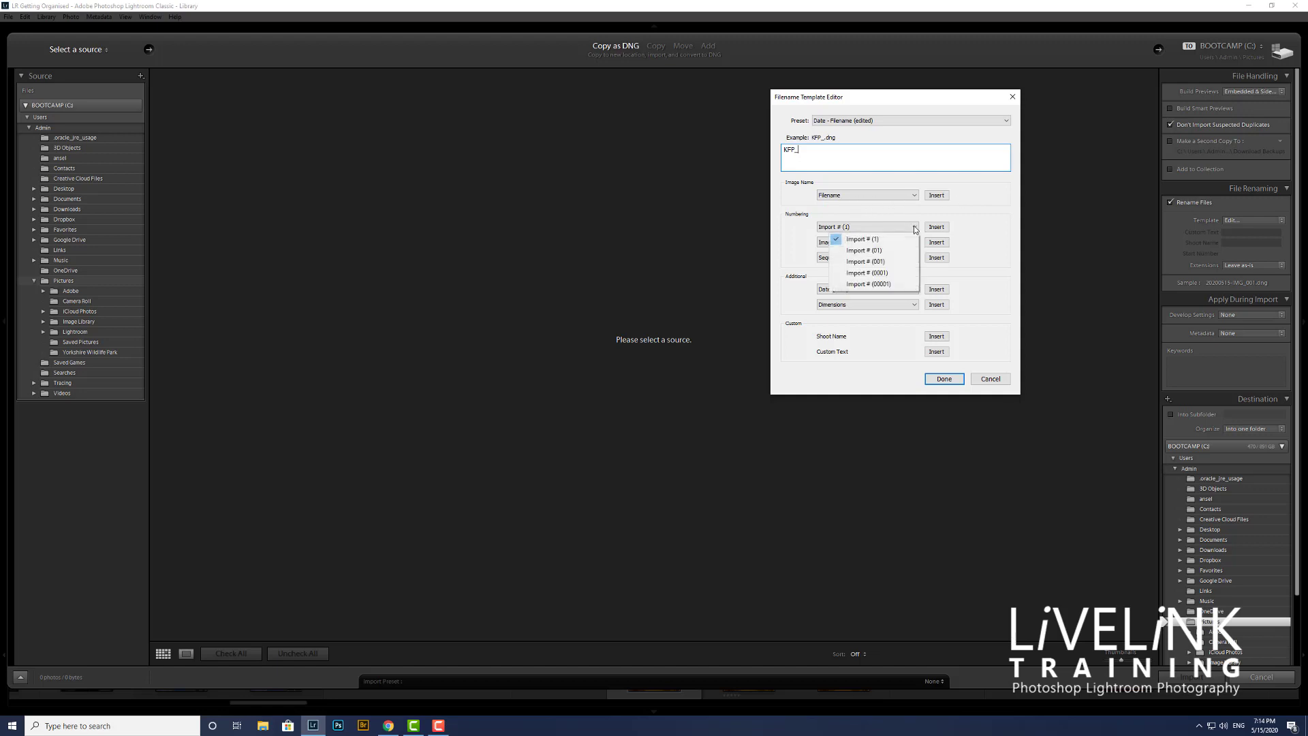
{"action": "left_click", "coordinate": [914, 196]}
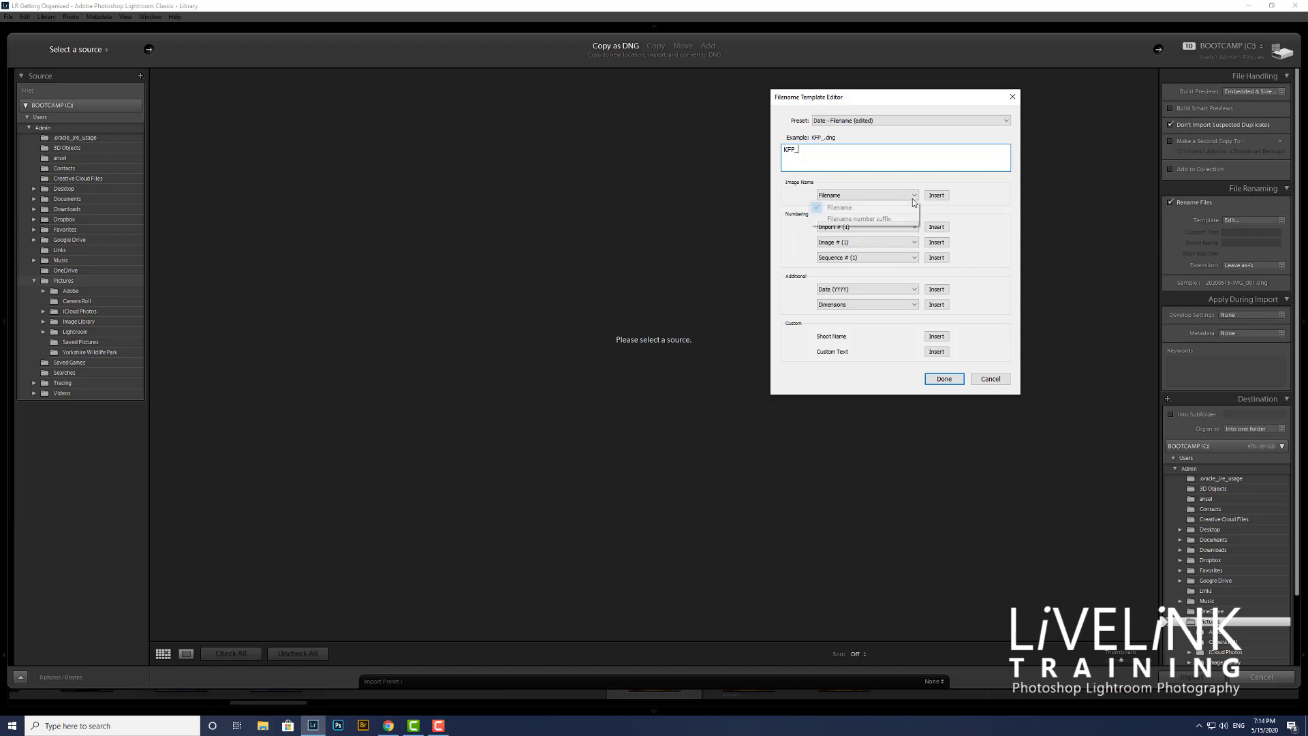
{"action": "left_click", "coordinate": [847, 210]}
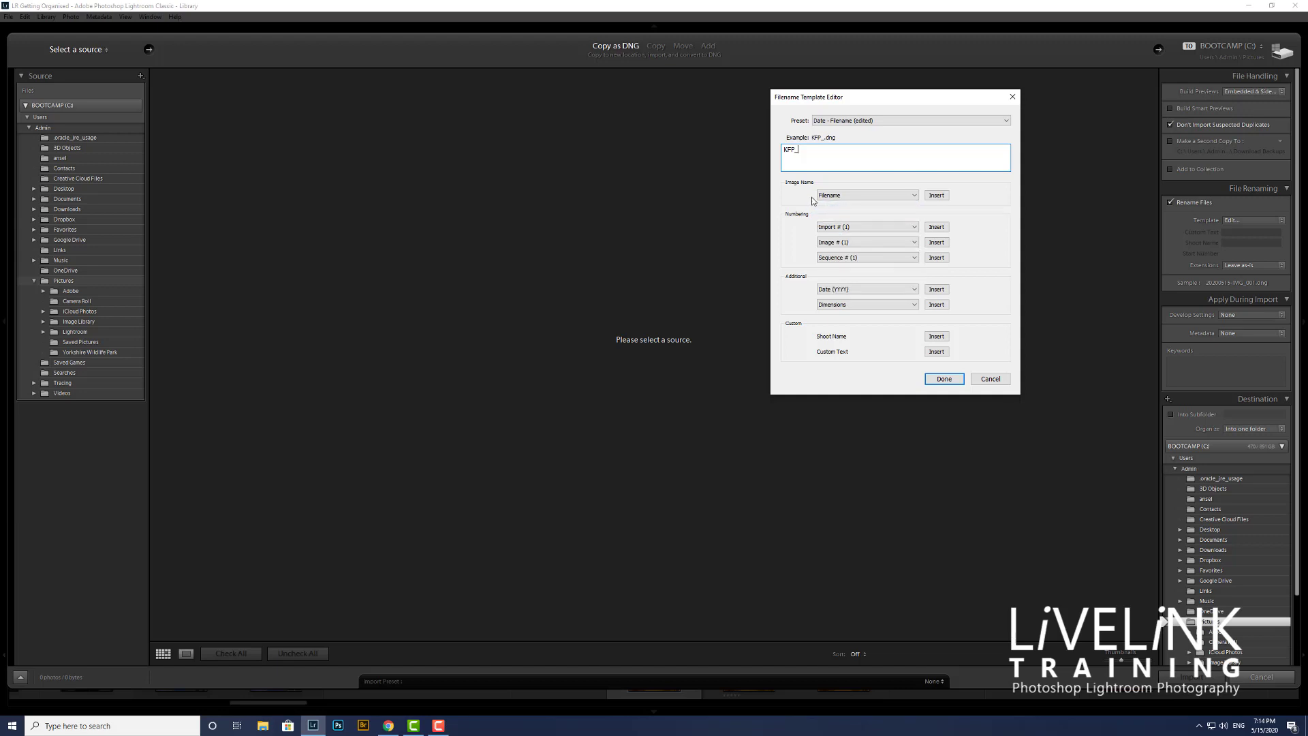
{"action": "left_click", "coordinate": [935, 195]}
{"action": "left_click", "coordinate": [936, 242]}
{"action": "left_click", "coordinate": [836, 151]}
{"action": "left_click", "coordinate": [843, 151]}
{"action": "left_click", "coordinate": [835, 151]}
{"action": "left_click", "coordinate": [837, 151]}
{"action": "key", "text": "BackSpace"}
{"action": "key", "text": "BackSpace"}
- Add the Filename token and the three-digit Image # (001) token after the KFP_ prefix
{"action": "left_click", "coordinate": [939, 197]}
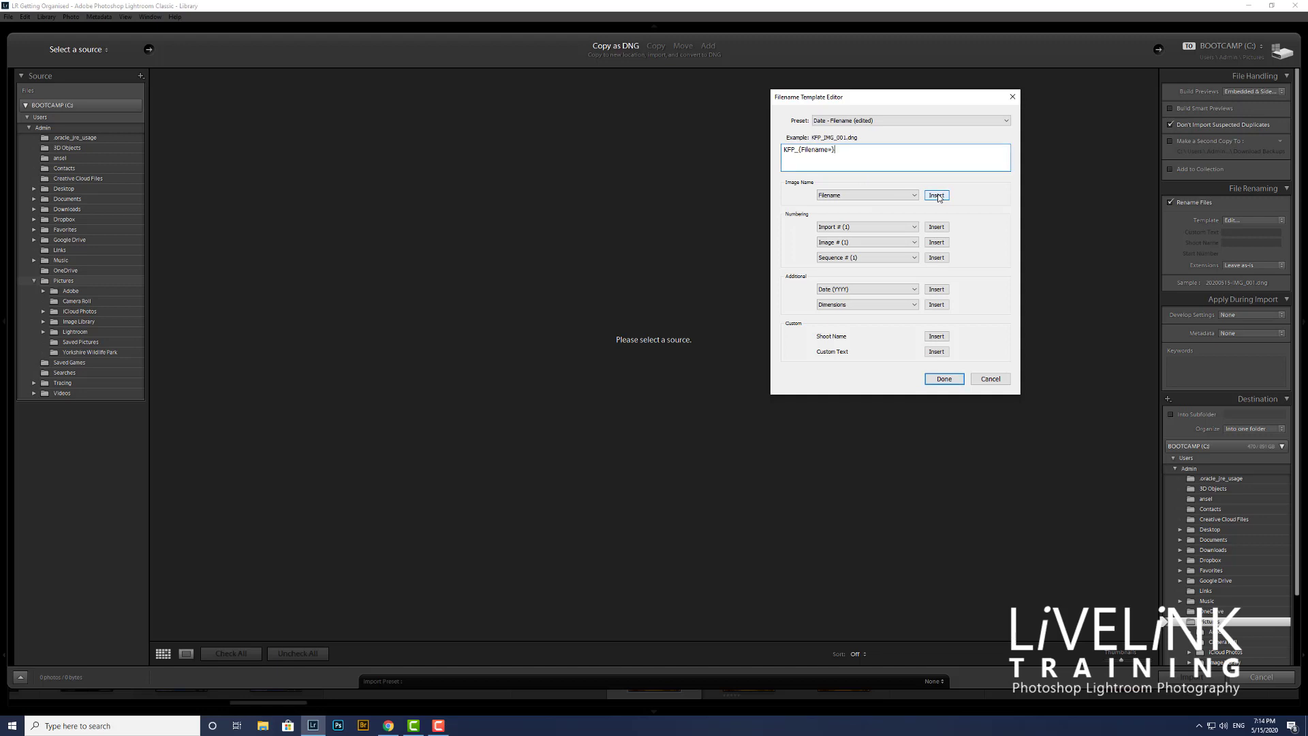
{"action": "left_click", "coordinate": [913, 243]}
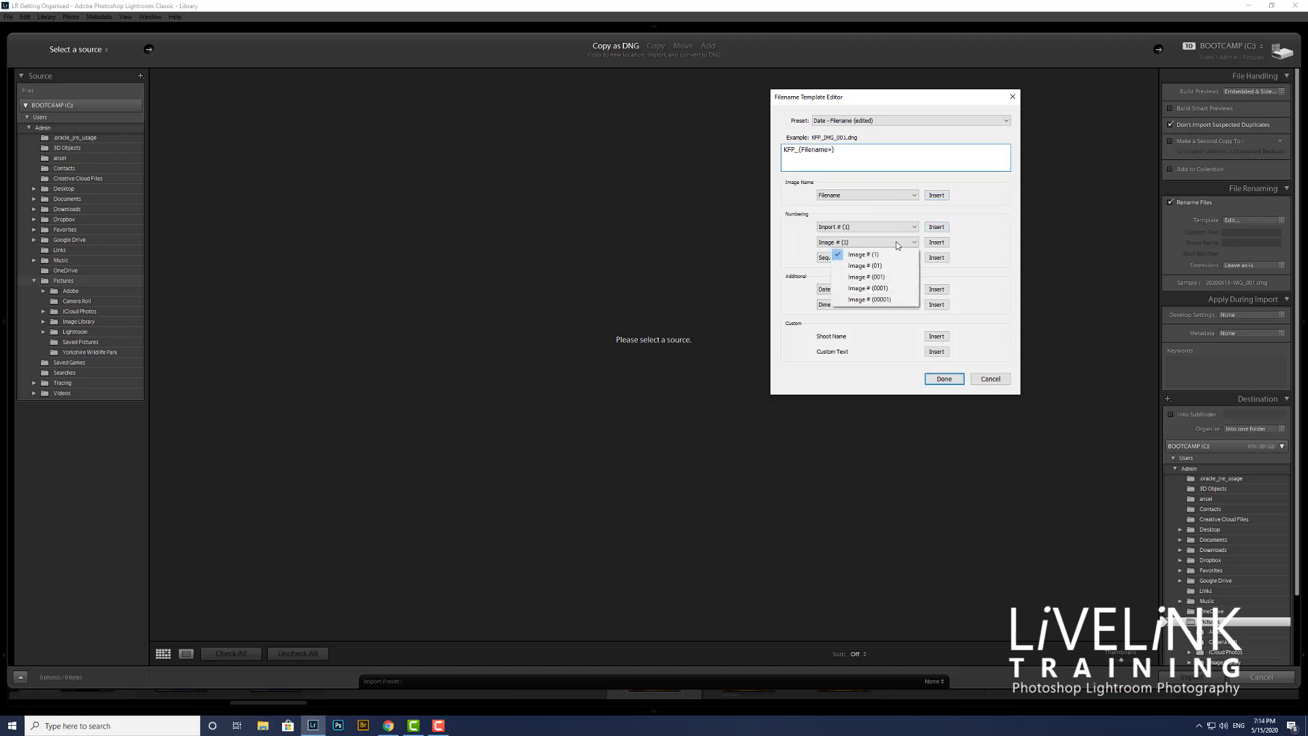
{"action": "left_click", "coordinate": [883, 277]}
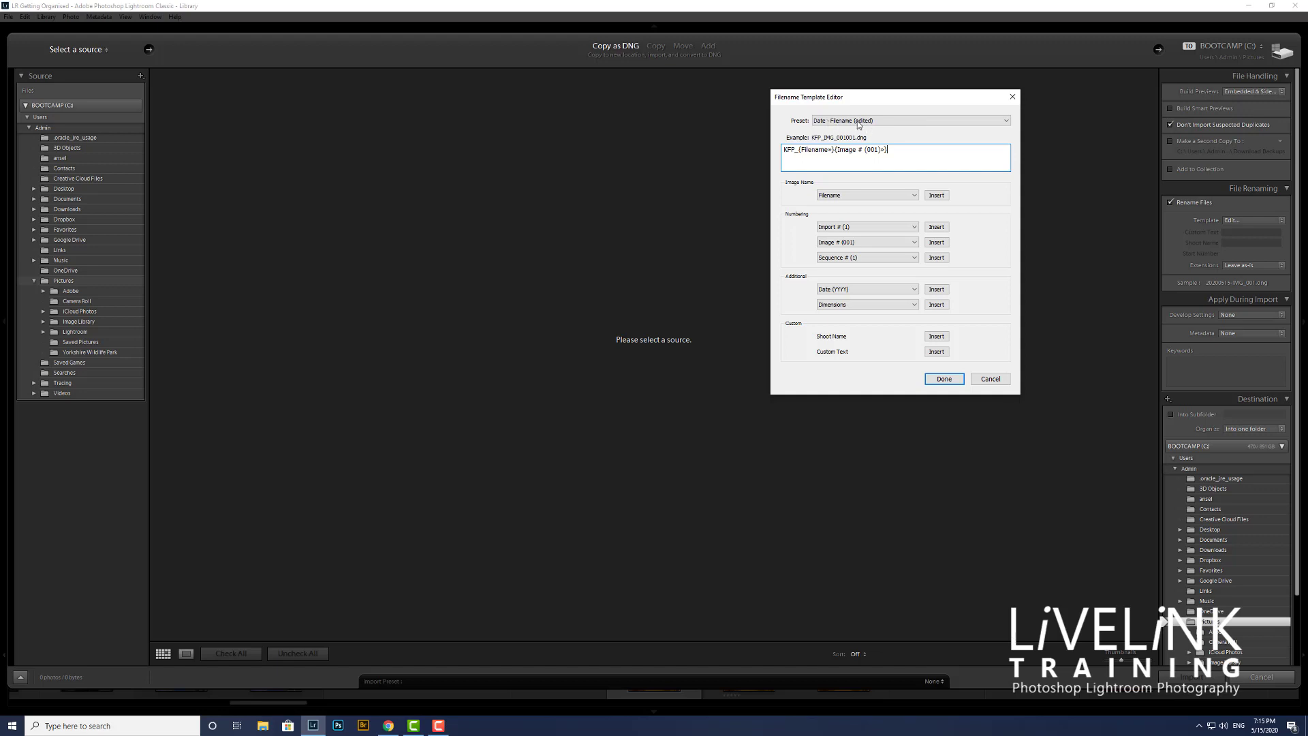
- Save the current filename template as a new preset named "KFP Filename Seq" and close the template editor
{"action": "left_click", "coordinate": [1007, 121]}
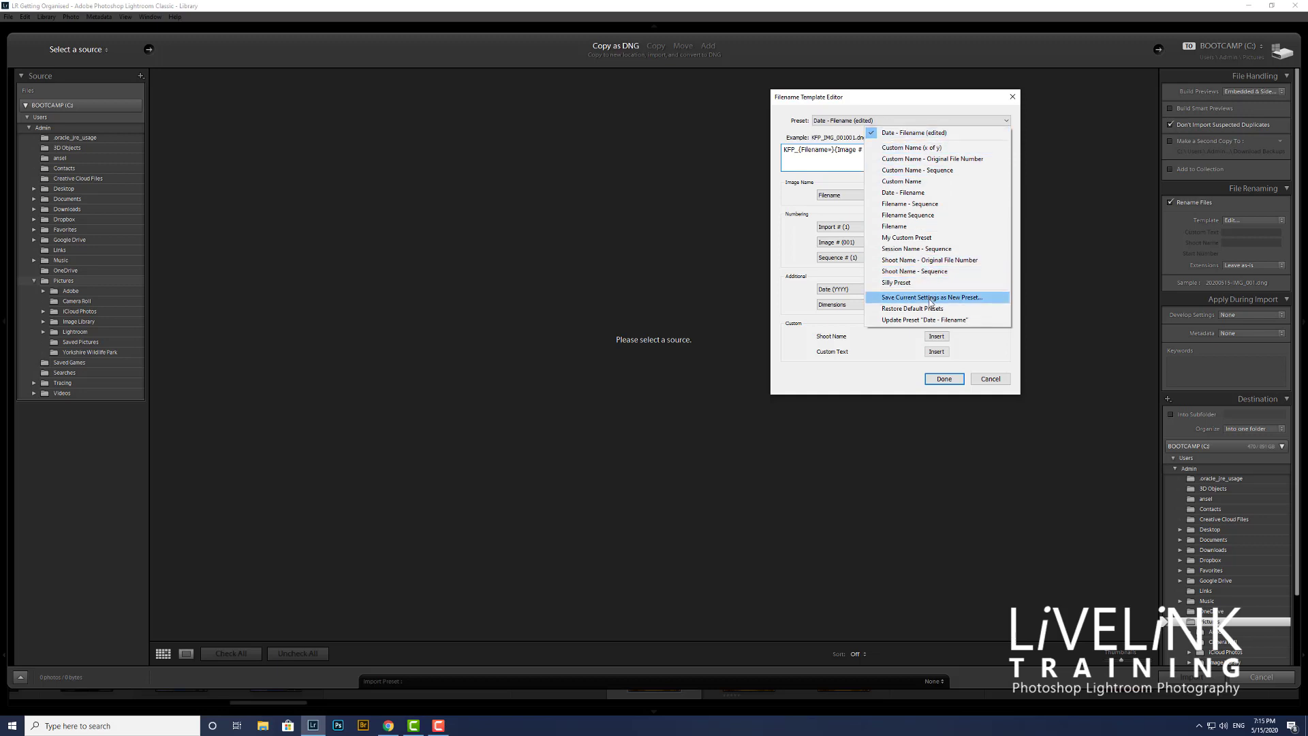
{"action": "left_click", "coordinate": [930, 297]}
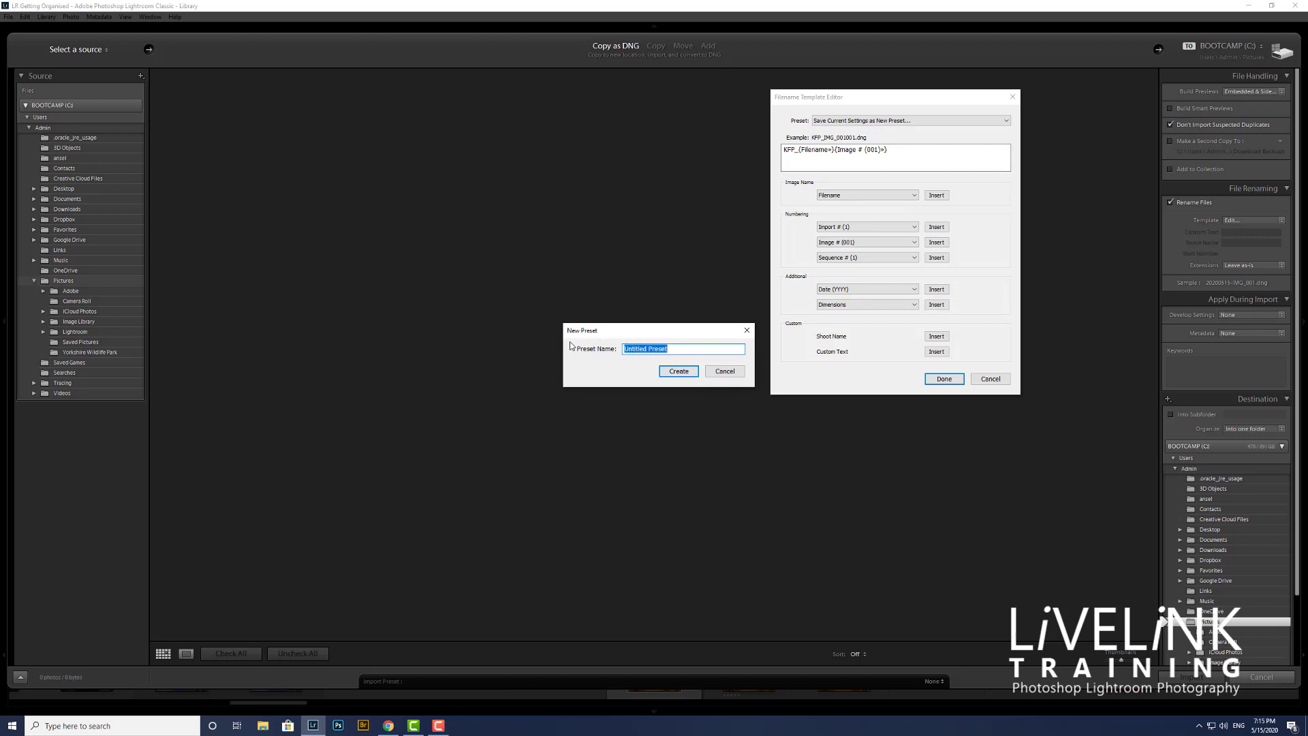
{"action": "type", "text": "K"}
{"action": "type", "text": "FP Filename Seq"}
{"action": "left_click", "coordinate": [679, 372]}
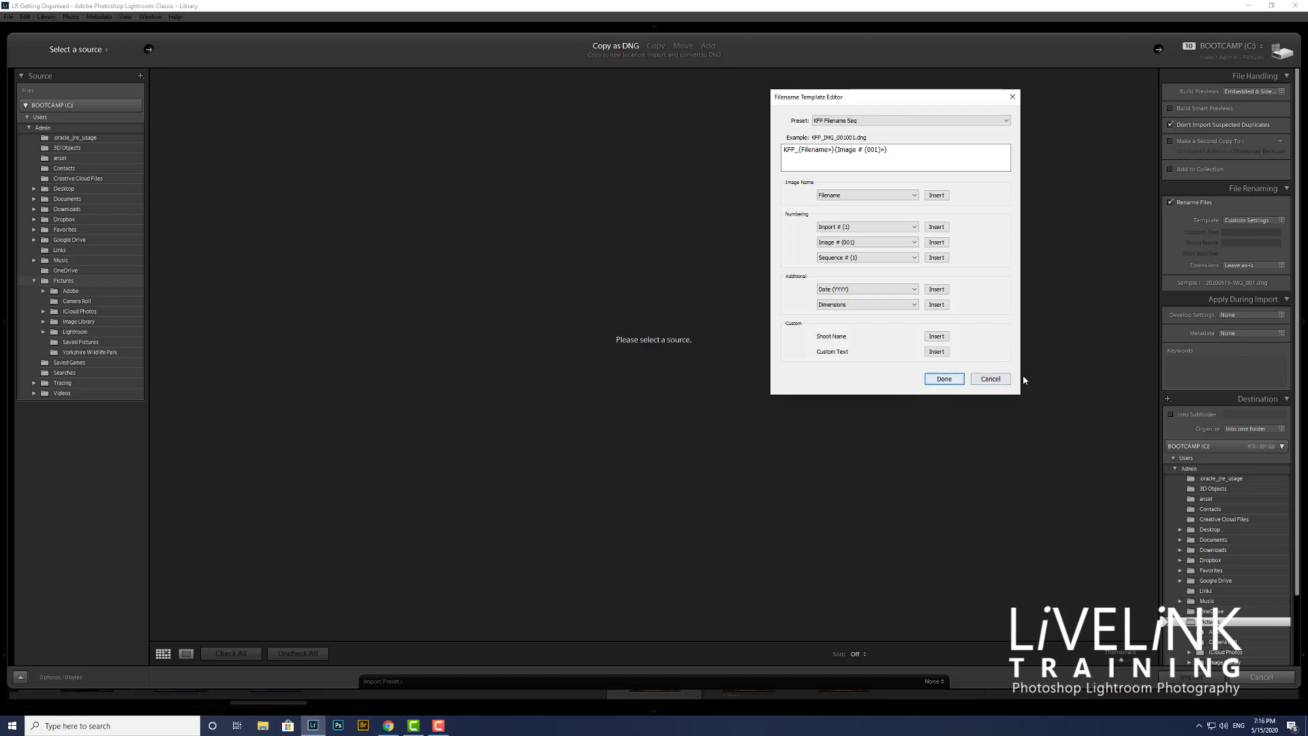
{"action": "left_click", "coordinate": [990, 378]}
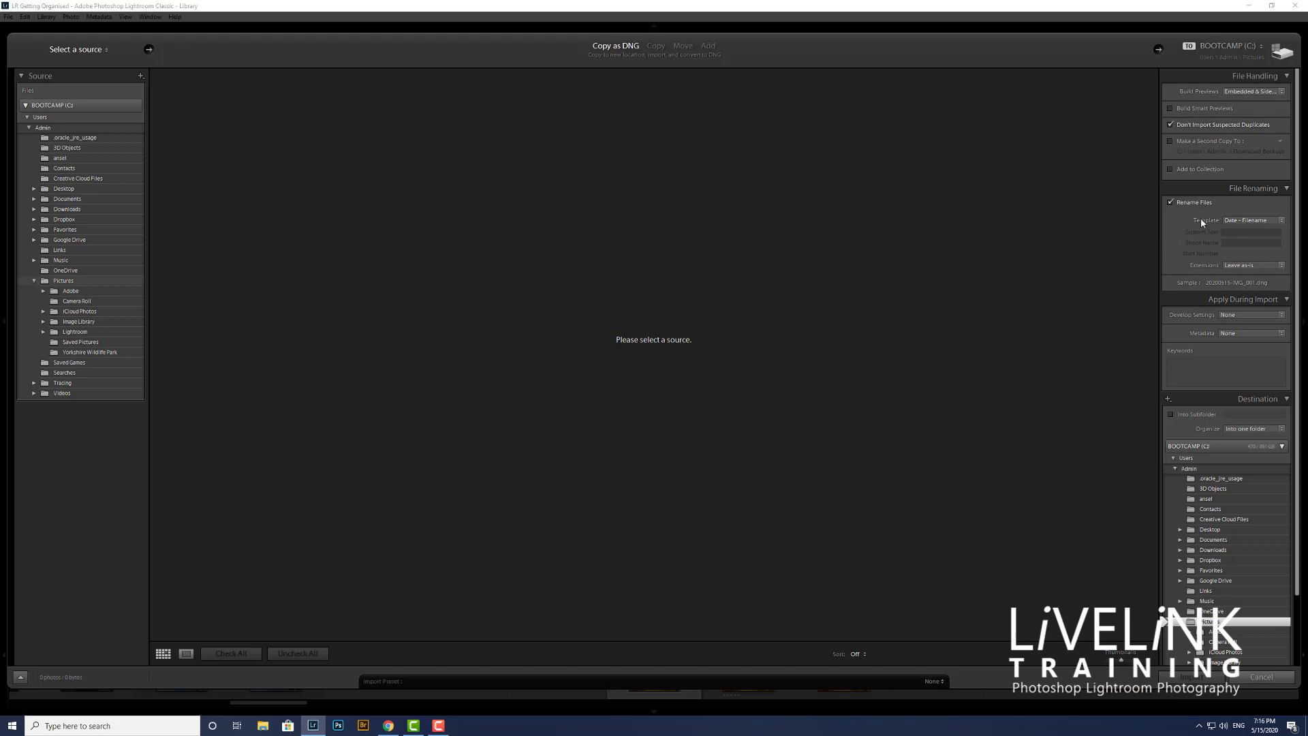
- Choose KFP Filename Seq as the template for renaming the imported files
{"action": "left_click", "coordinate": [1268, 223]}
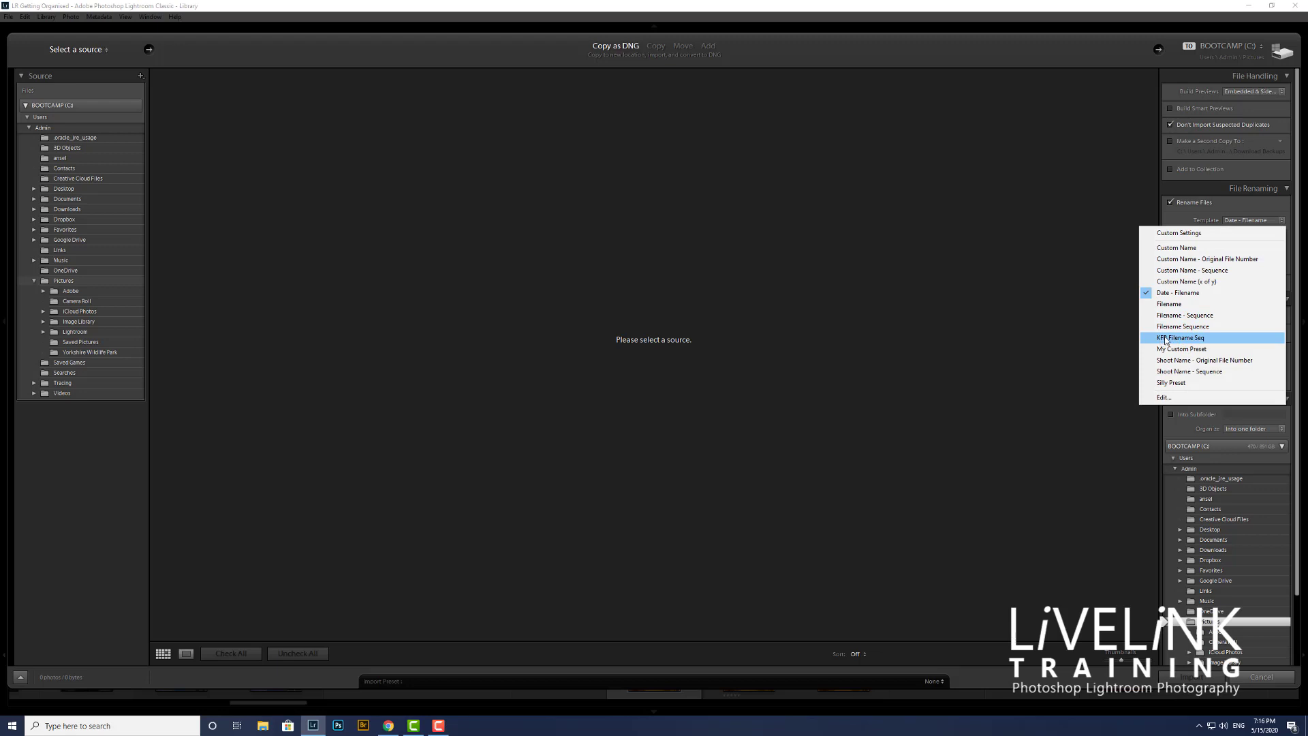
{"action": "left_click", "coordinate": [1211, 338]}
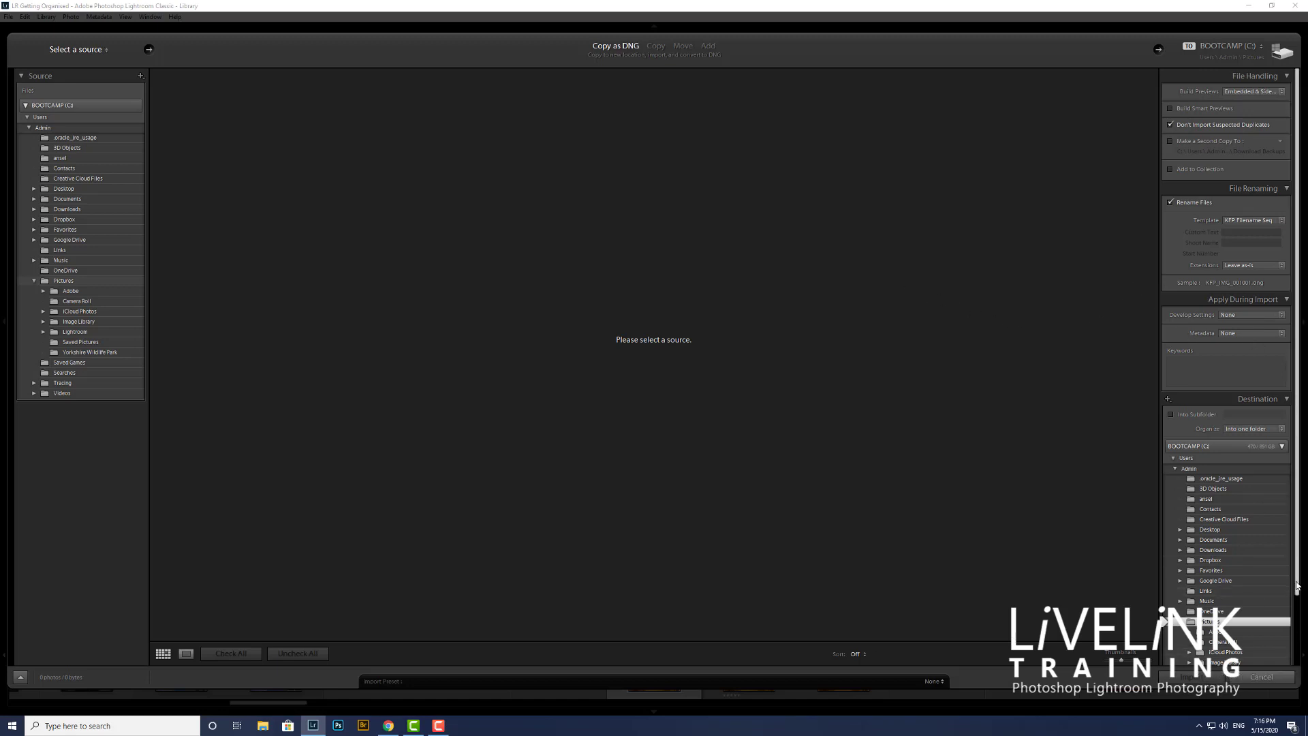
{"action": "scroll", "coordinate": [1299, 583], "scroll_direction": "down", "scroll_amount": 2}
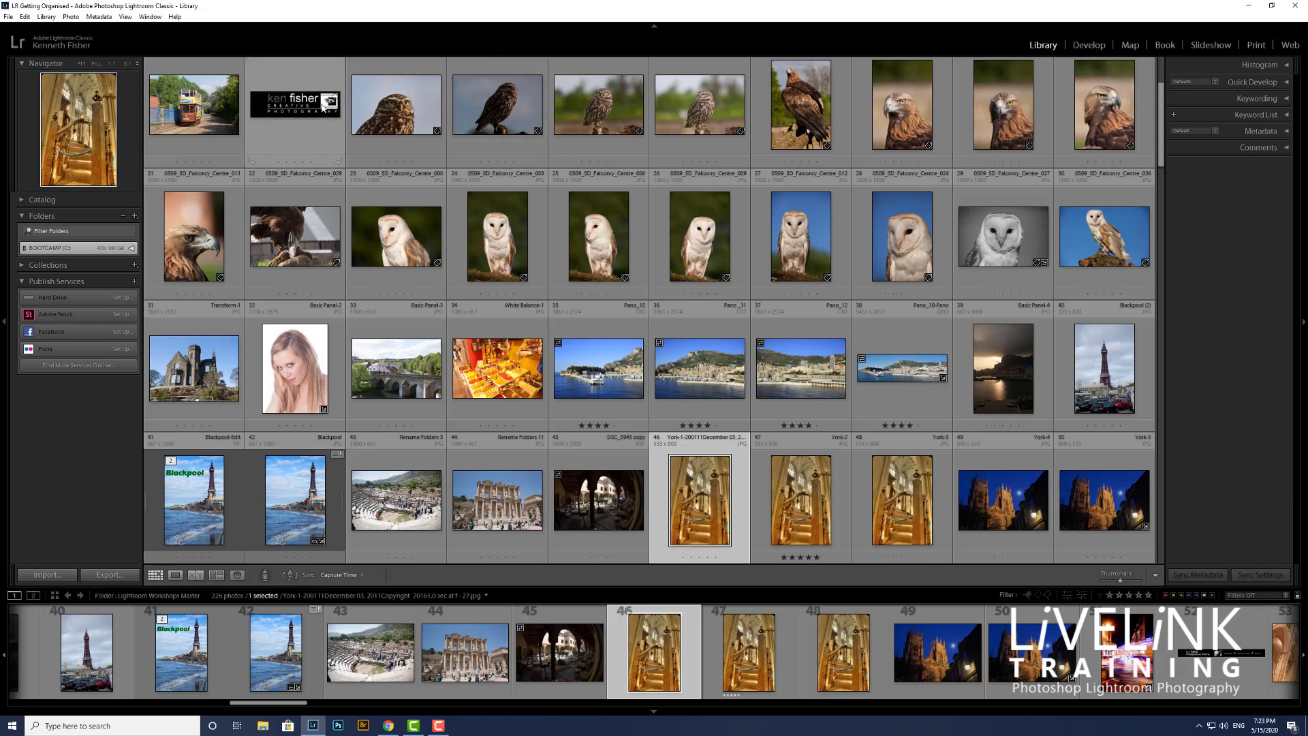
- Expand the BOOTCAMP (C:) drive and the Lightroom Workshops Master folder in the Library to list its subfolders
{"action": "left_click", "coordinate": [131, 249]}
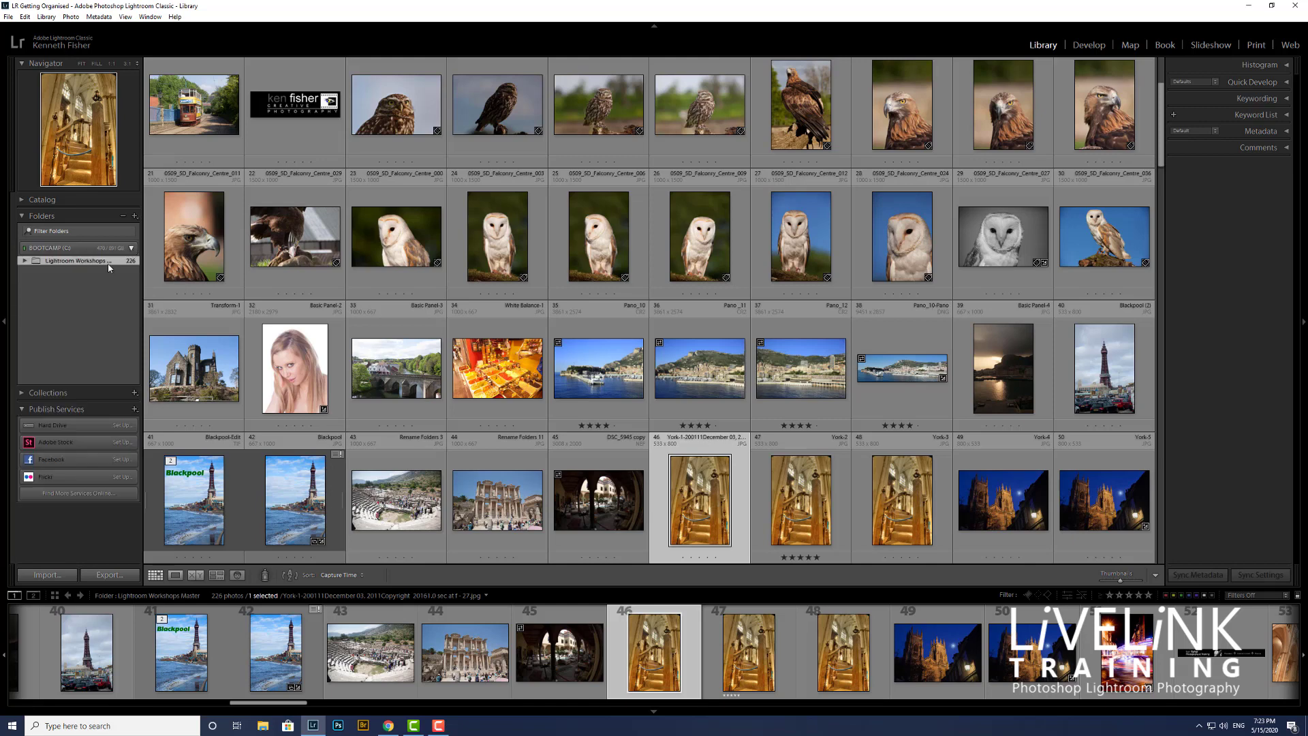
{"action": "left_click", "coordinate": [25, 262]}
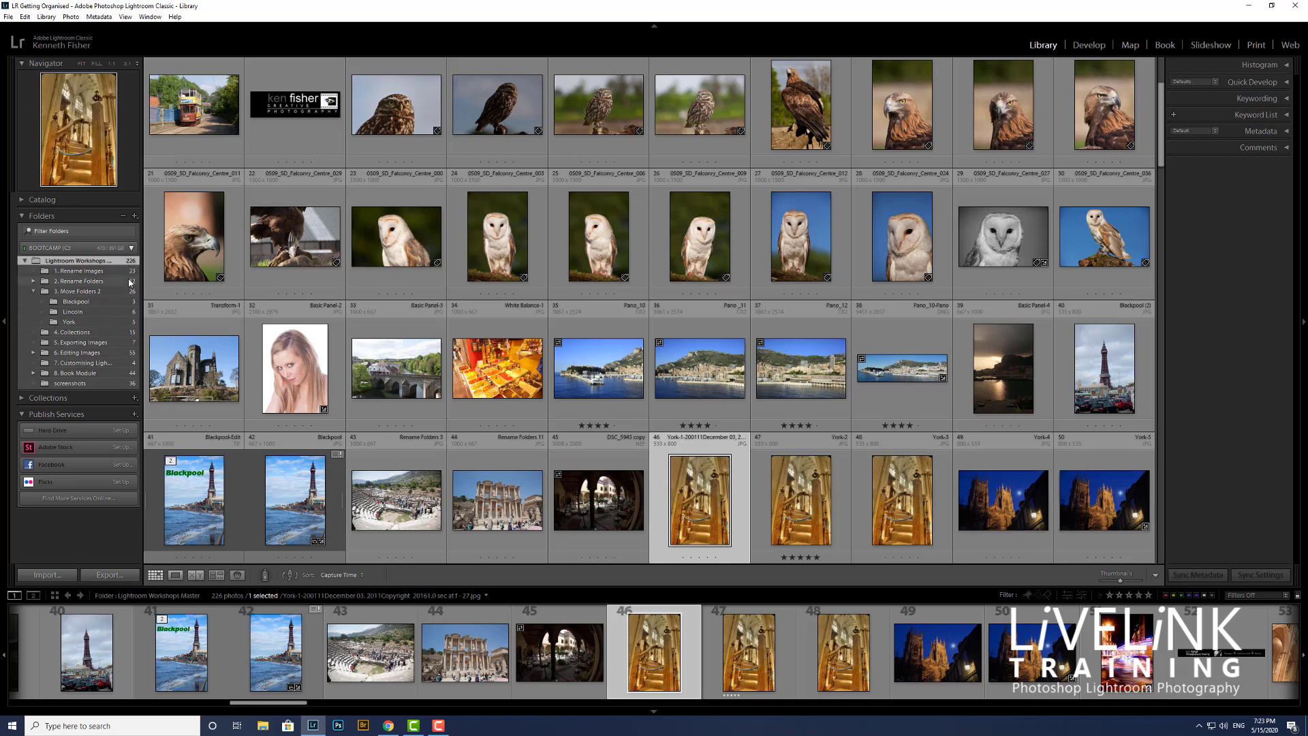
- Look at the photos in the 3. Move Folders 2 folder and return to the 1. Rename Images folder
{"action": "left_click", "coordinate": [81, 272]}
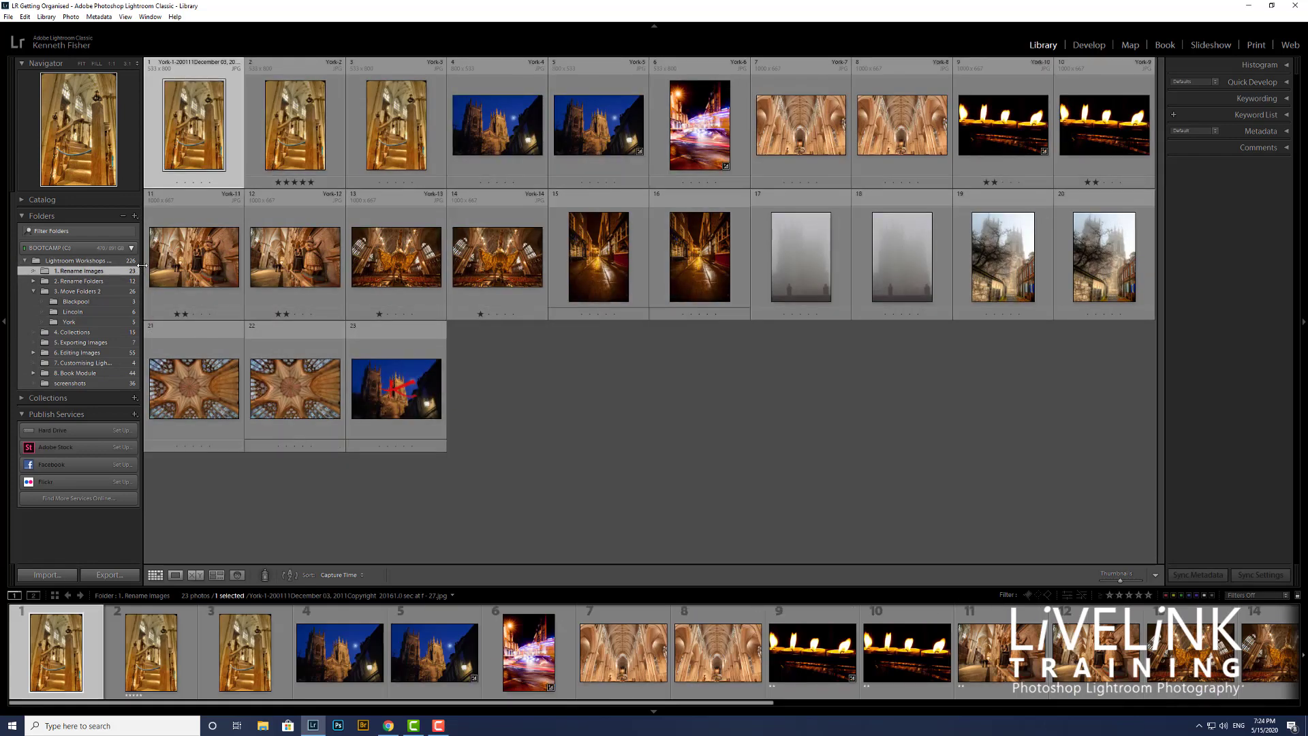
{"action": "left_click", "coordinate": [52, 292]}
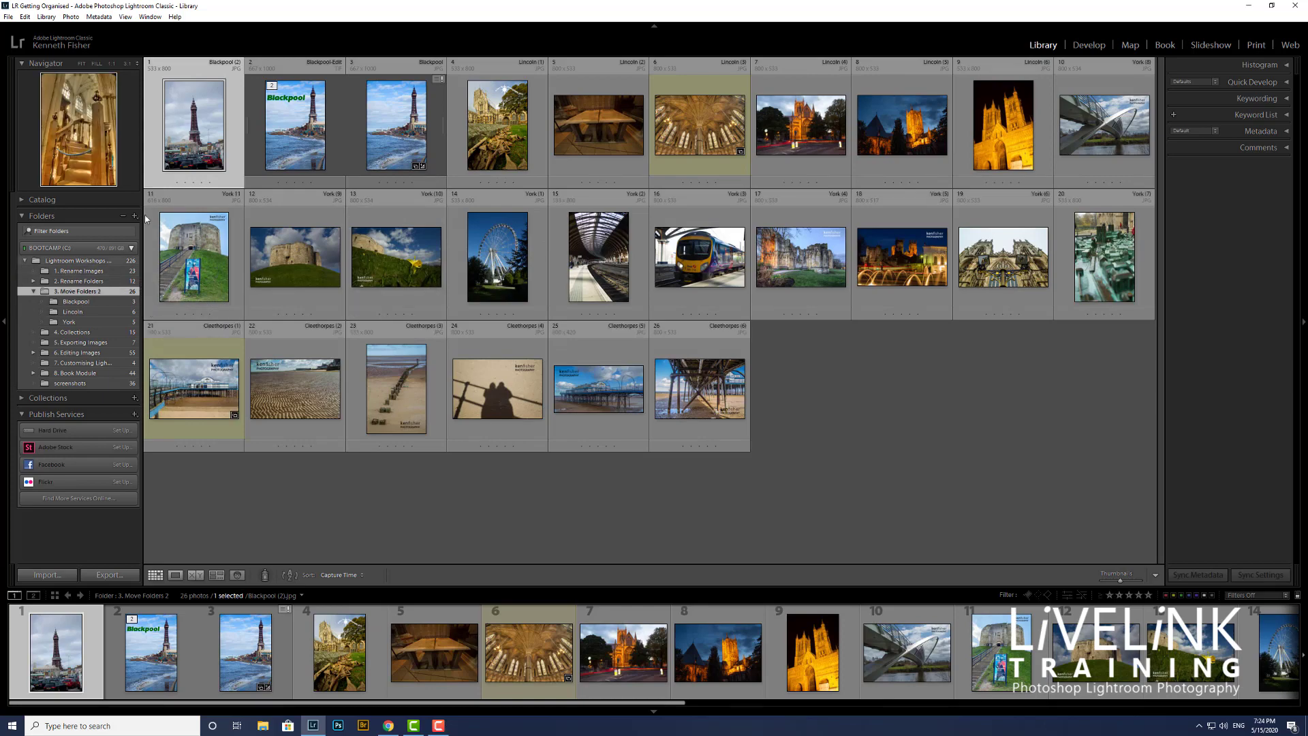
{"action": "left_click", "coordinate": [80, 271]}
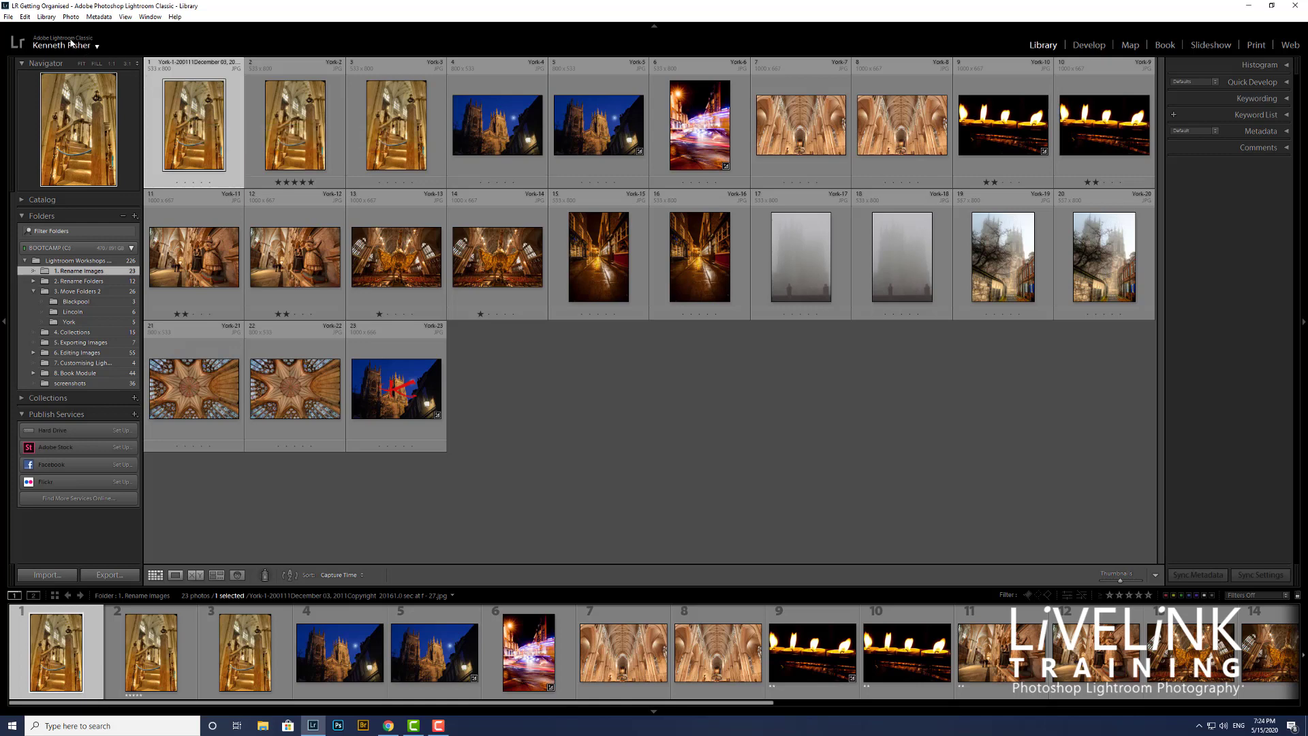
- Rename the first photo in the 1. Rename Images folder using the Custom Name template with the custom text York
{"action": "left_click", "coordinate": [46, 17]}
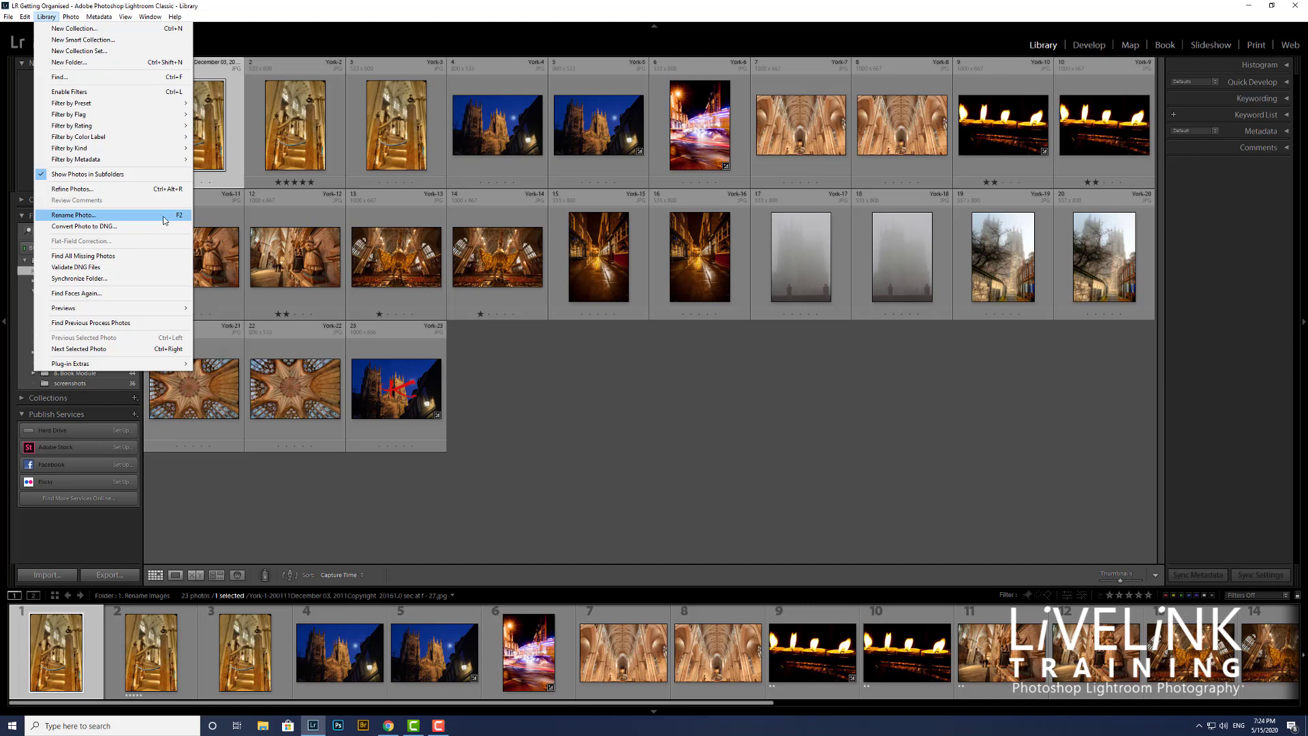
{"action": "key", "text": "Escape"}
{"action": "left_click", "coordinate": [150, 17]}
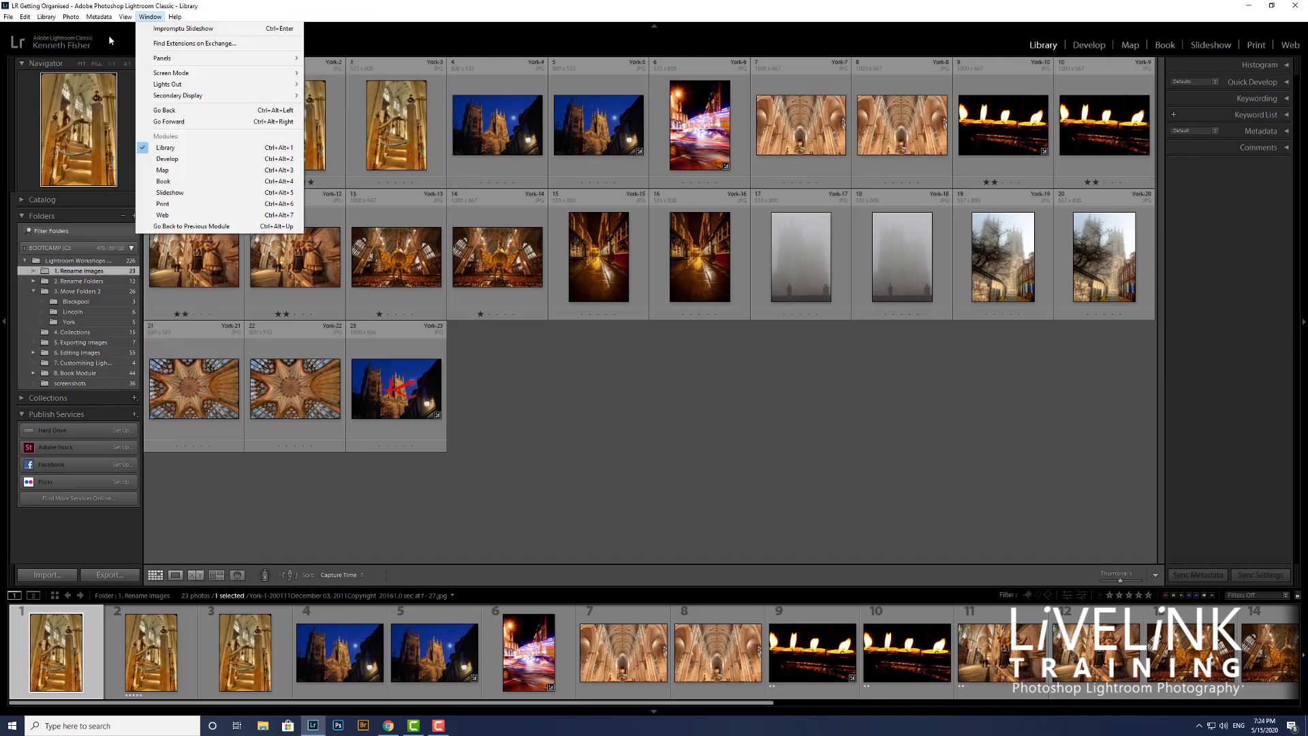
{"action": "key", "text": "Escape"}
{"action": "left_click", "coordinate": [46, 17]}
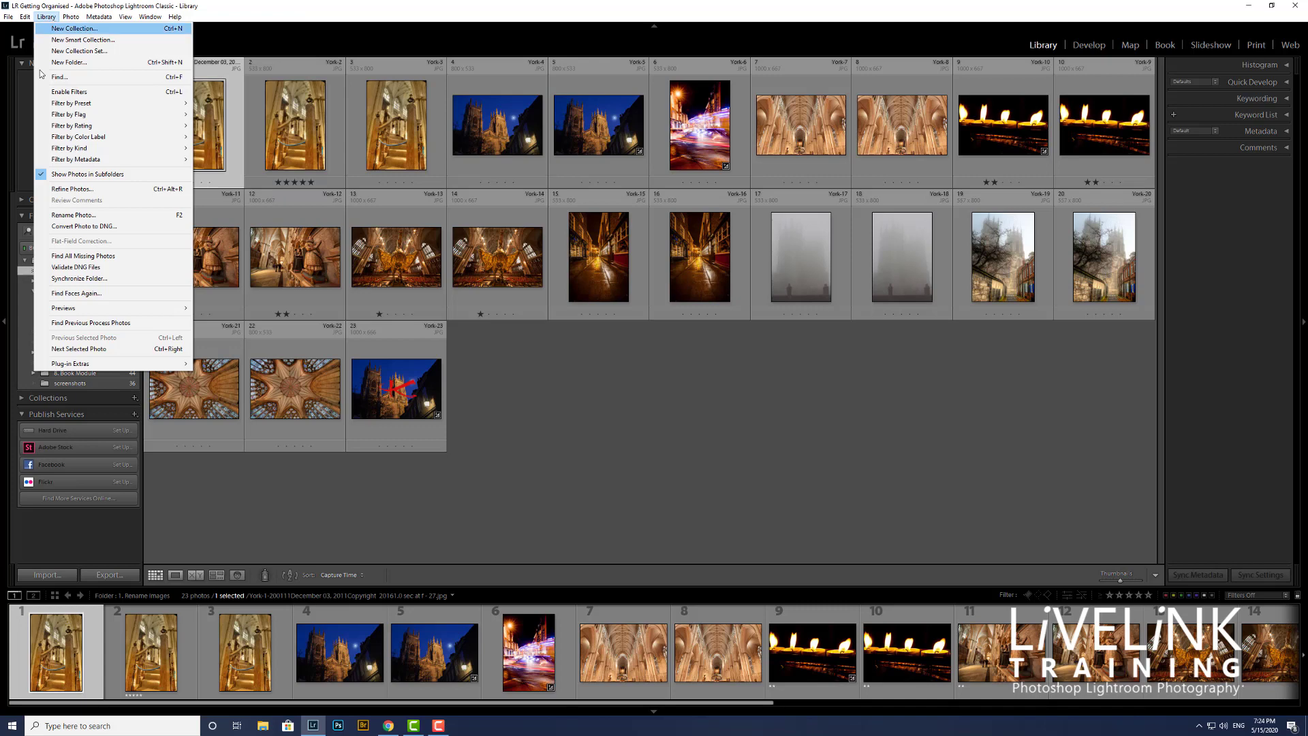
{"action": "left_click", "coordinate": [93, 217]}
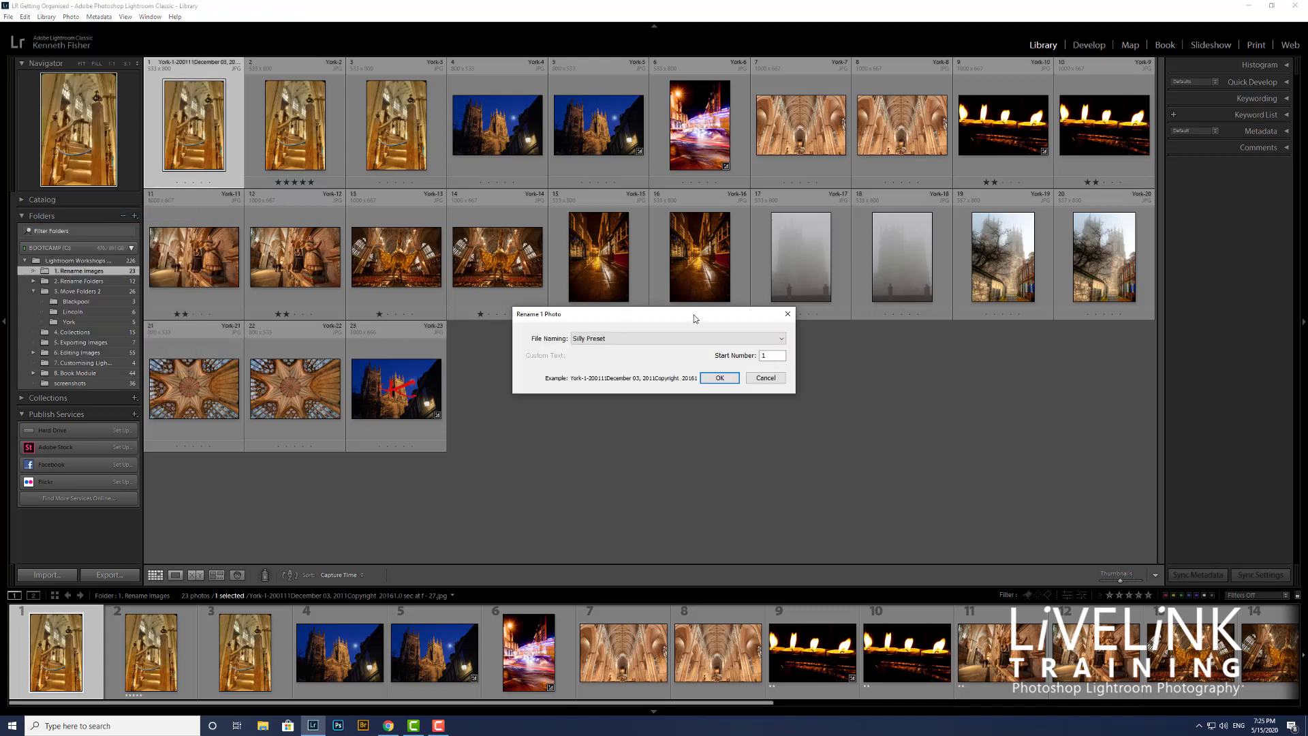
{"action": "left_click_drag", "start_coordinate": [693, 313], "coordinate": [717, 189]}
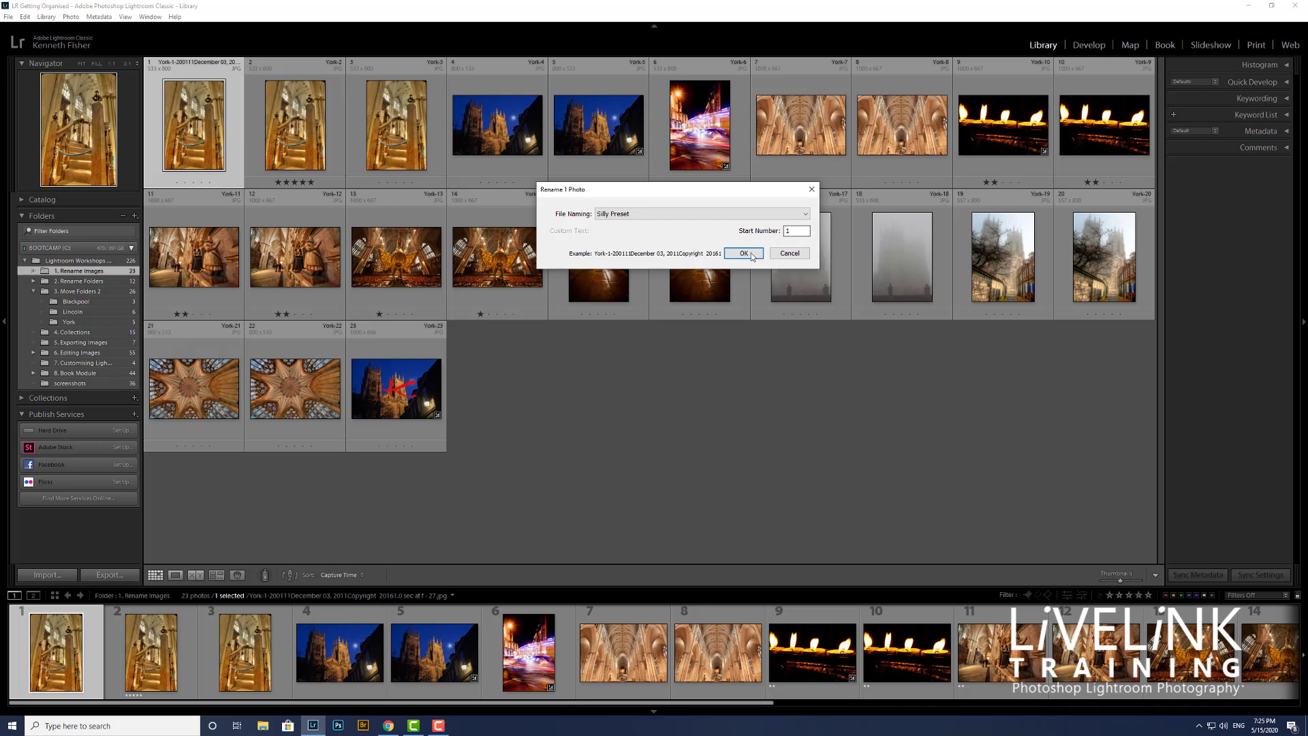
{"action": "left_click", "coordinate": [805, 216]}
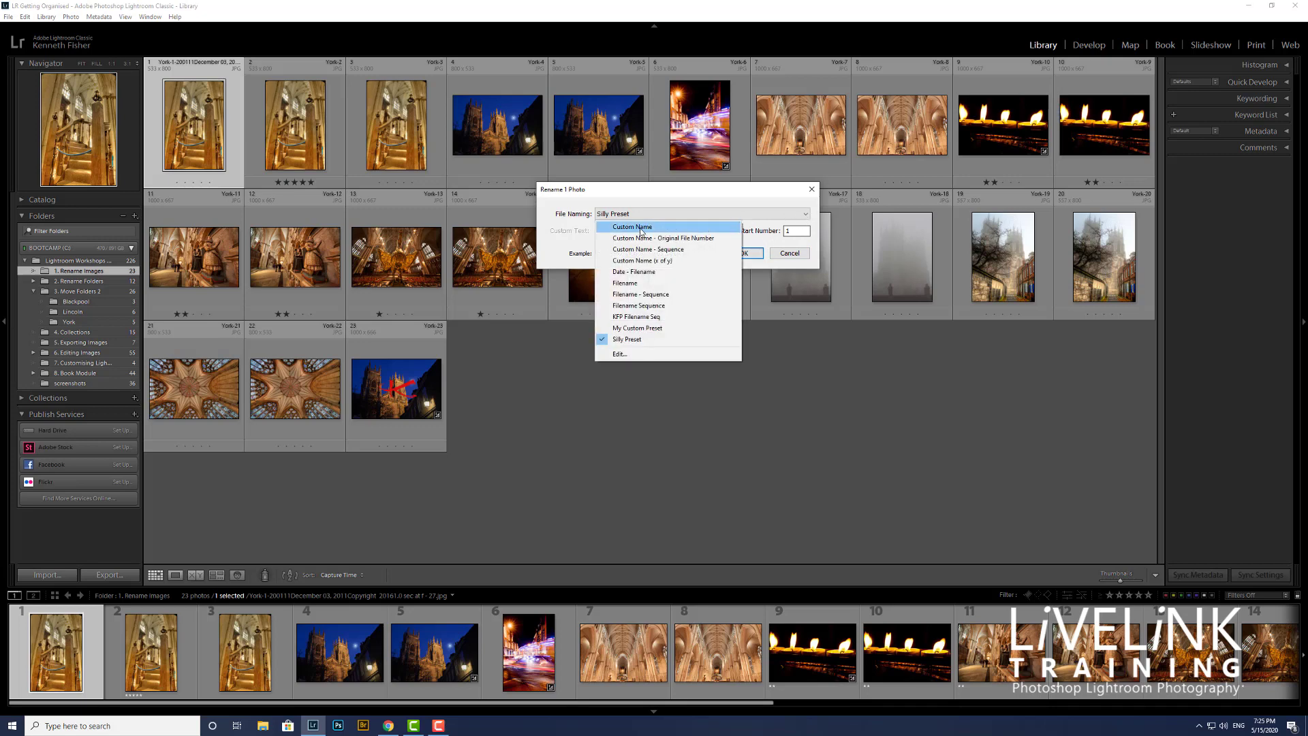
{"action": "left_click", "coordinate": [642, 228]}
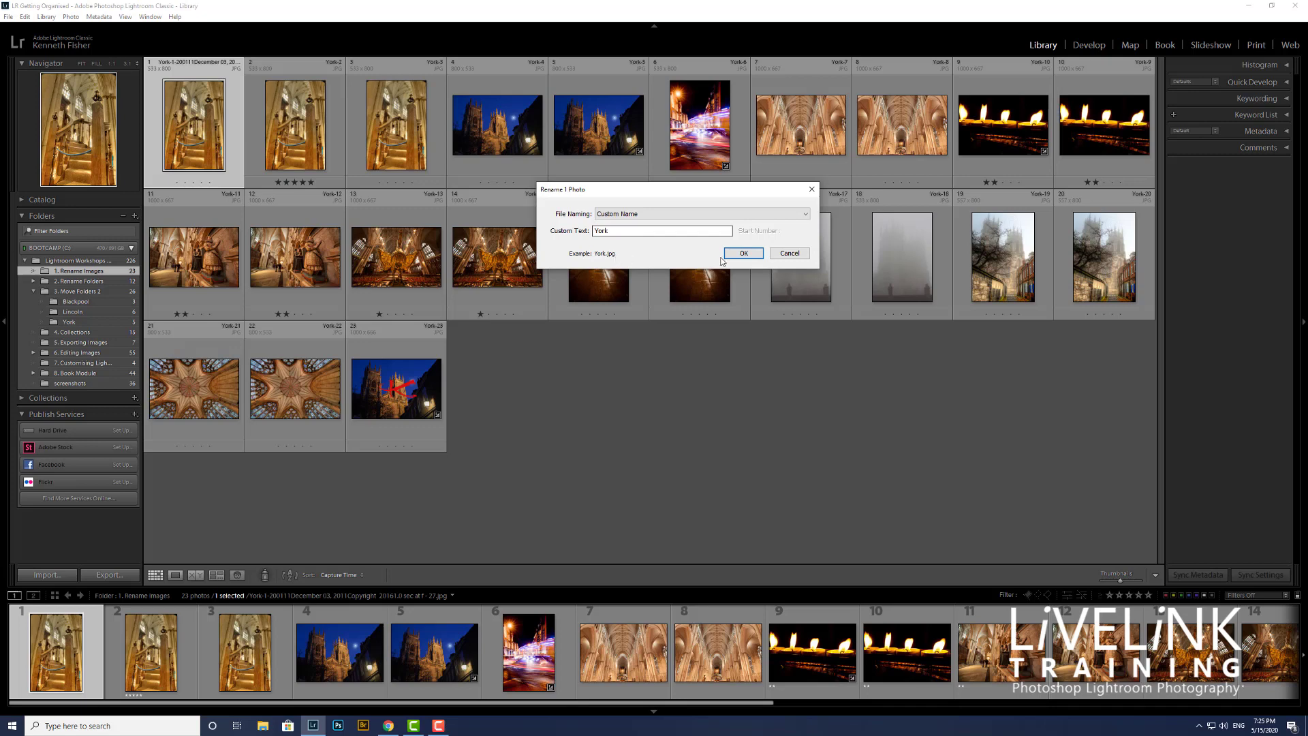
{"action": "left_click", "coordinate": [745, 254]}
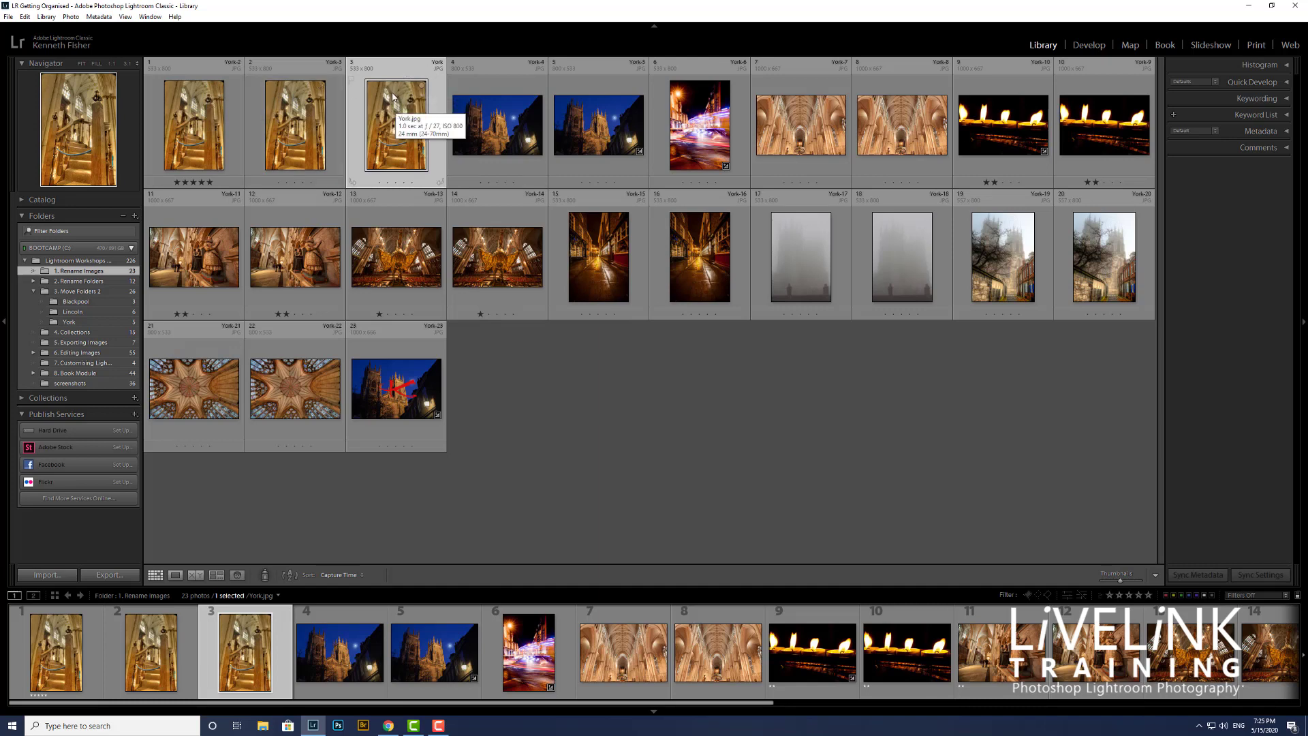
- Rename all photos in the 1. Rename Images folder with the Custom Name - Sequence template, custom text York and start number 1
{"action": "left_click", "coordinate": [199, 122]}
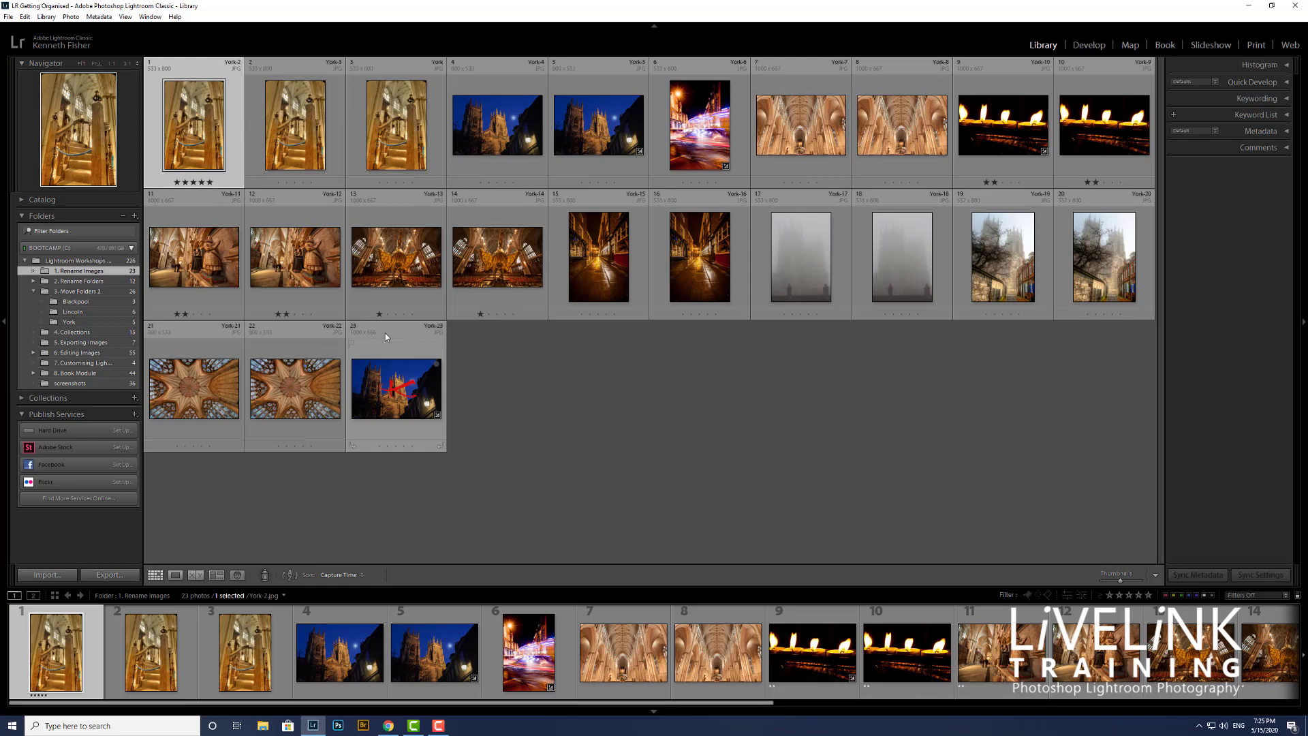
{"action": "key", "text": "ctrl+a"}
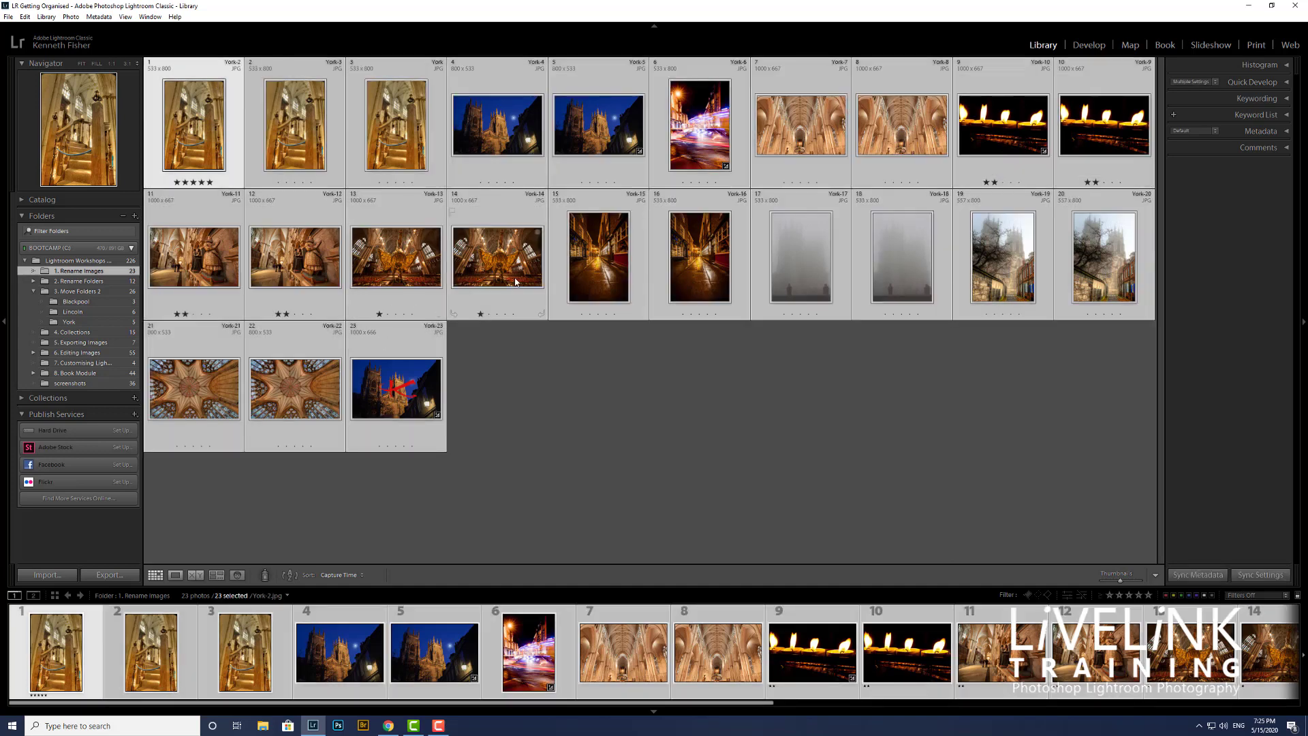
{"action": "key", "text": "alt+h"}
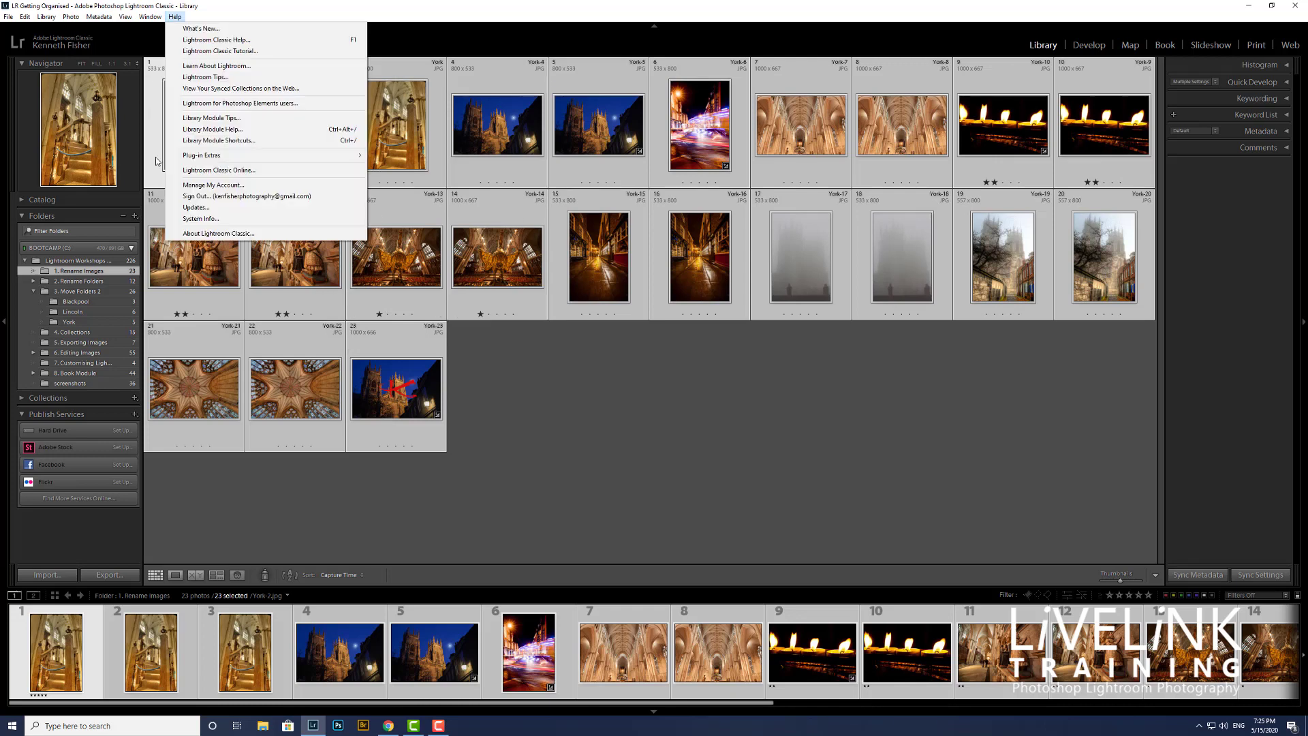
{"action": "mouse_move", "coordinate": [58, 19]}
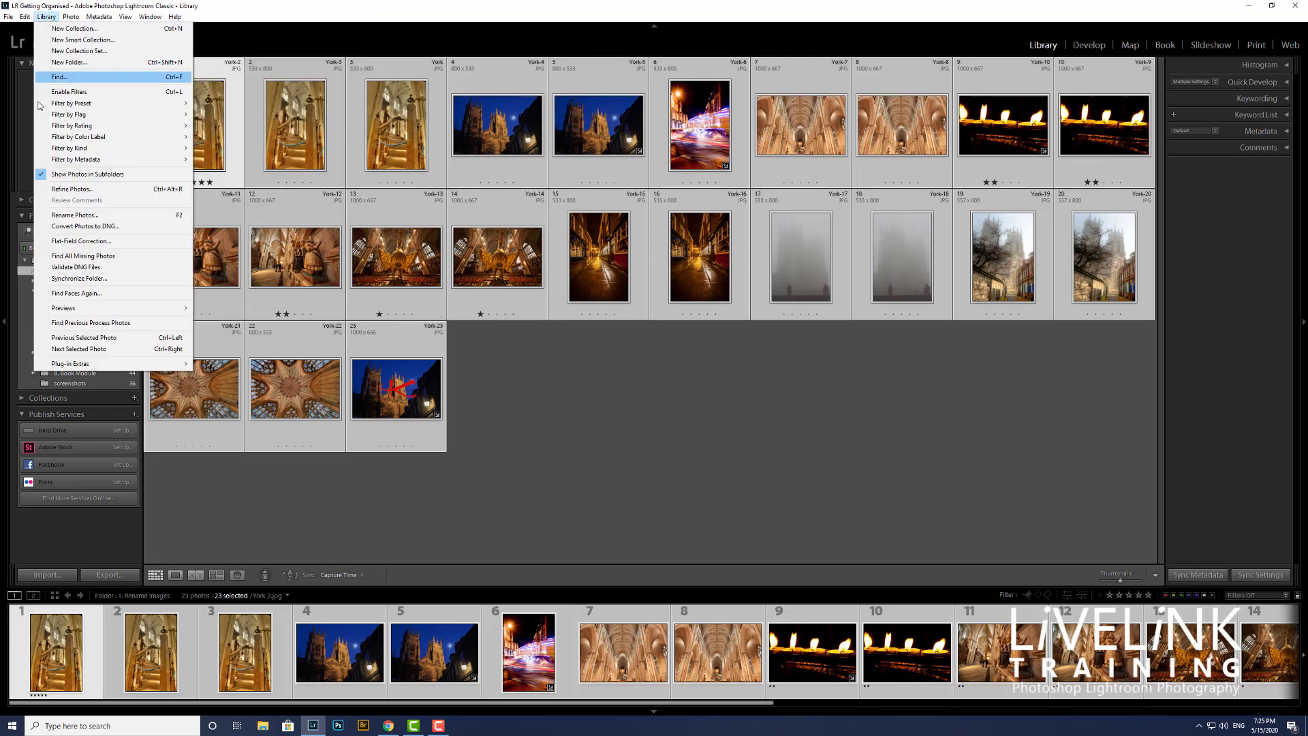
{"action": "left_click", "coordinate": [75, 215]}
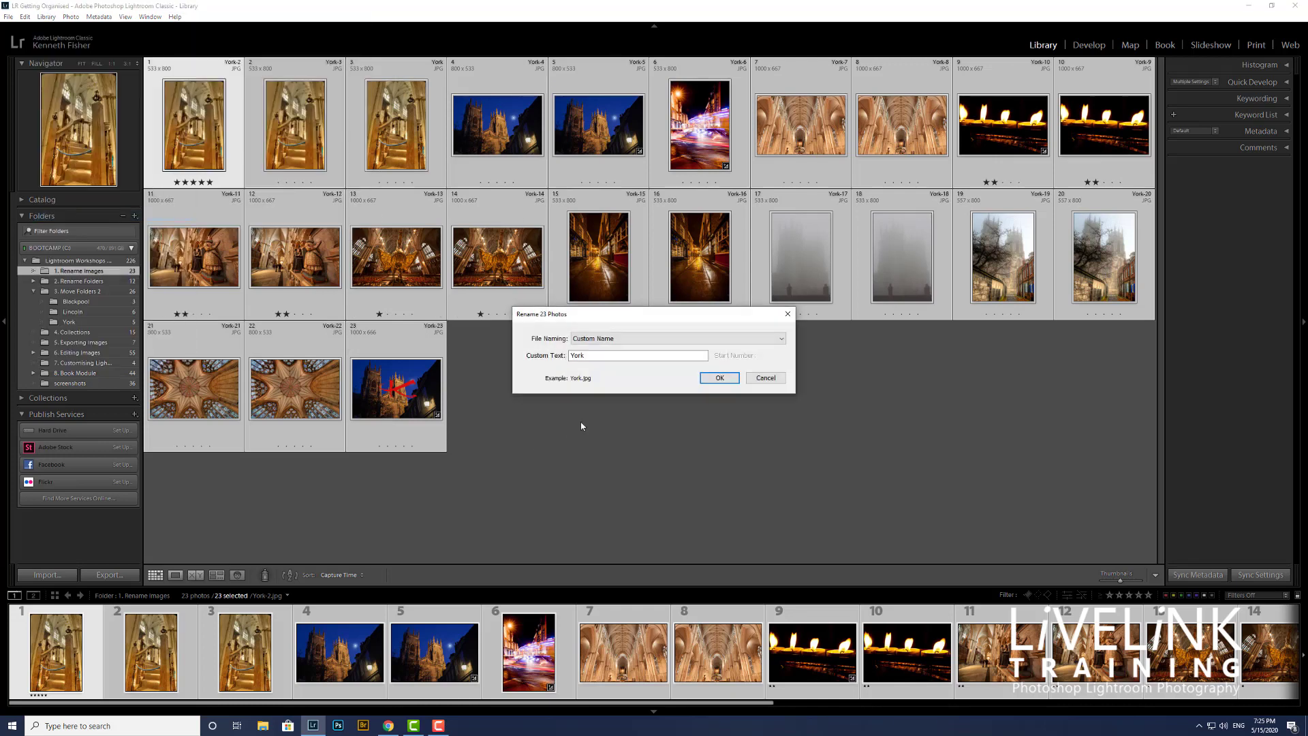
{"action": "left_click", "coordinate": [783, 341]}
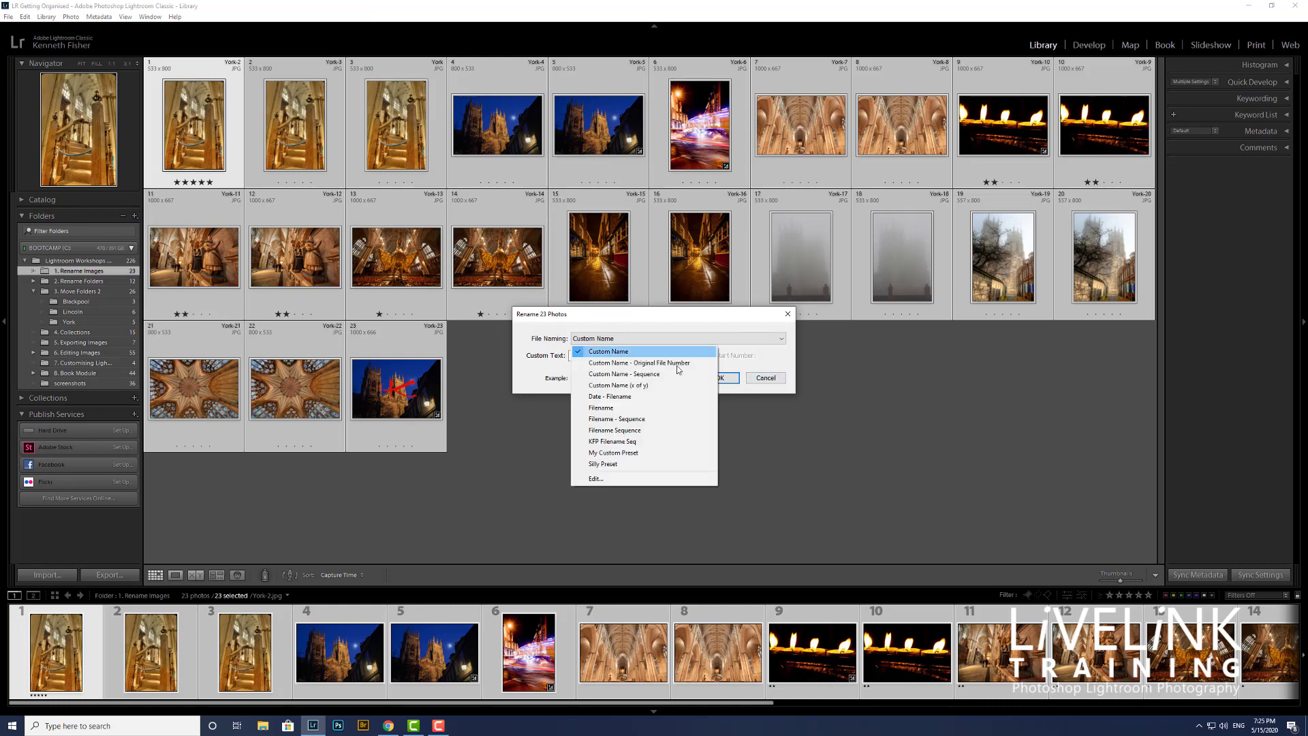
{"action": "left_click", "coordinate": [632, 374]}
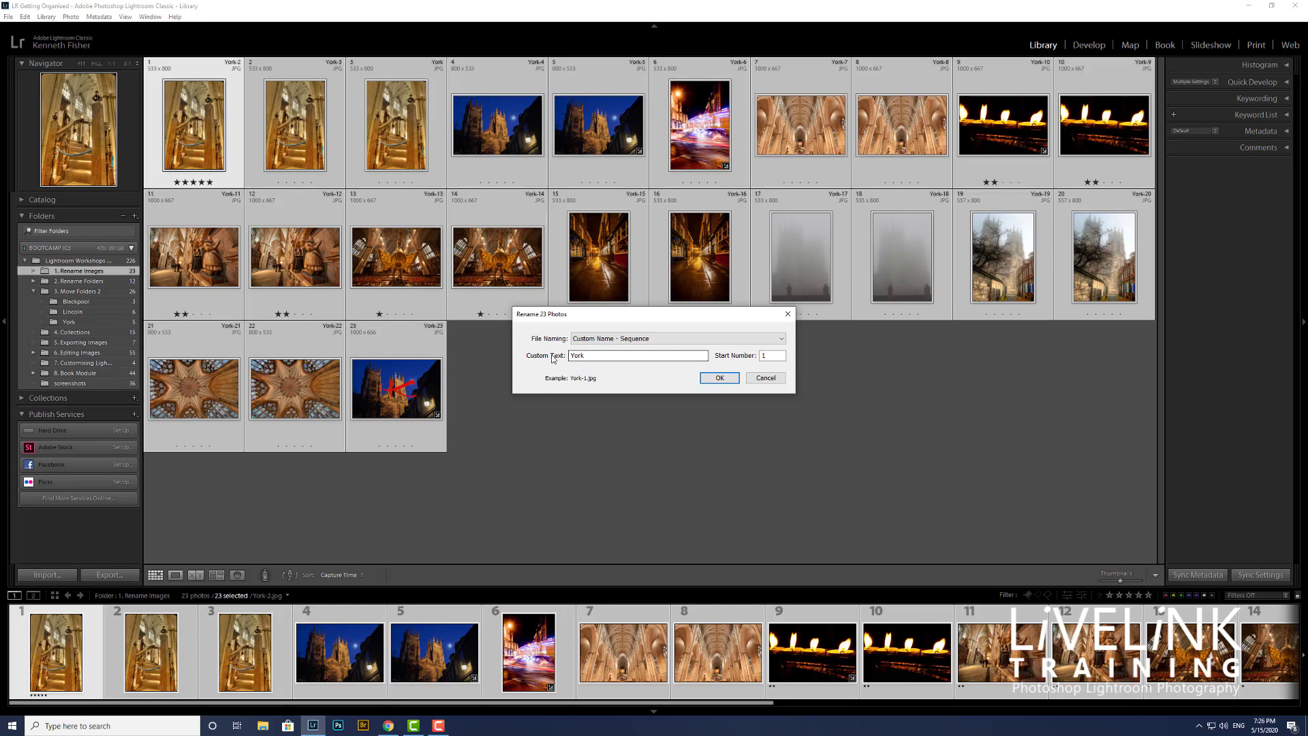
{"action": "left_click", "coordinate": [768, 357]}
{"action": "left_click", "coordinate": [722, 378]}
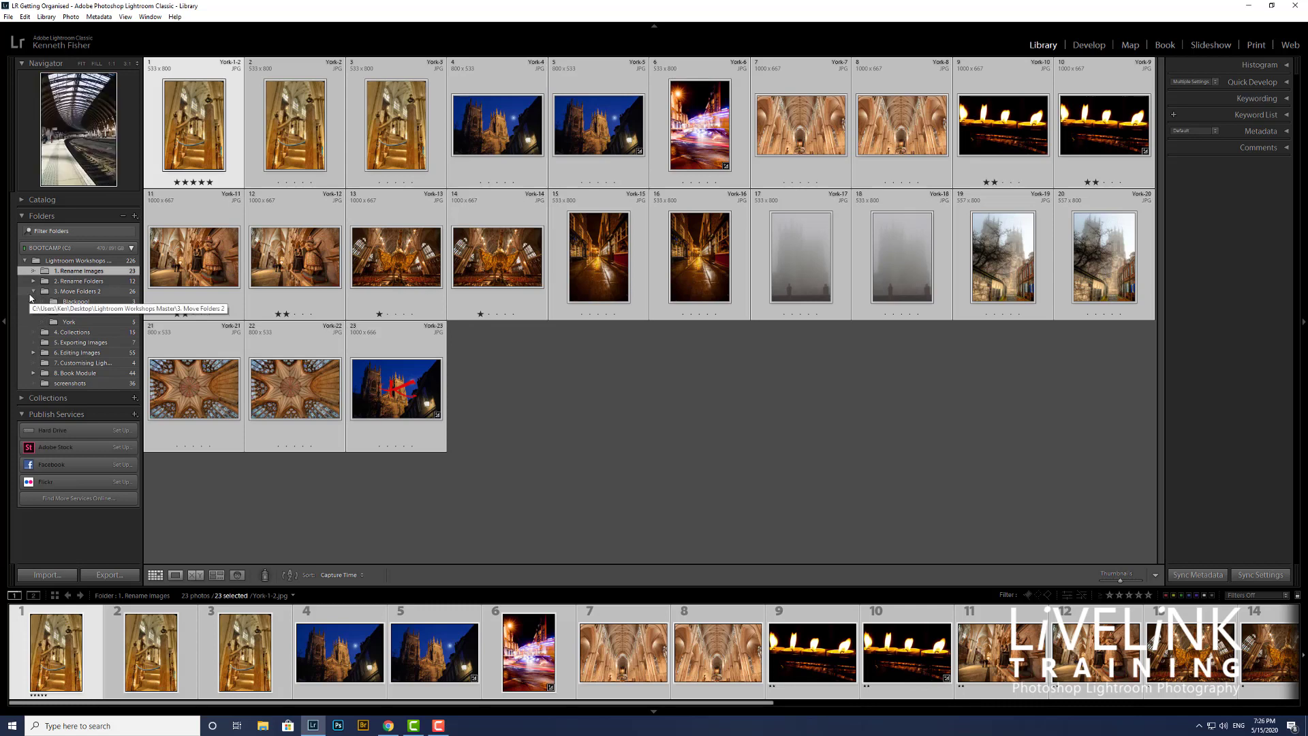
- Rename the 2. Rename Folders folder as Holiday Shots
{"action": "left_click", "coordinate": [86, 282]}
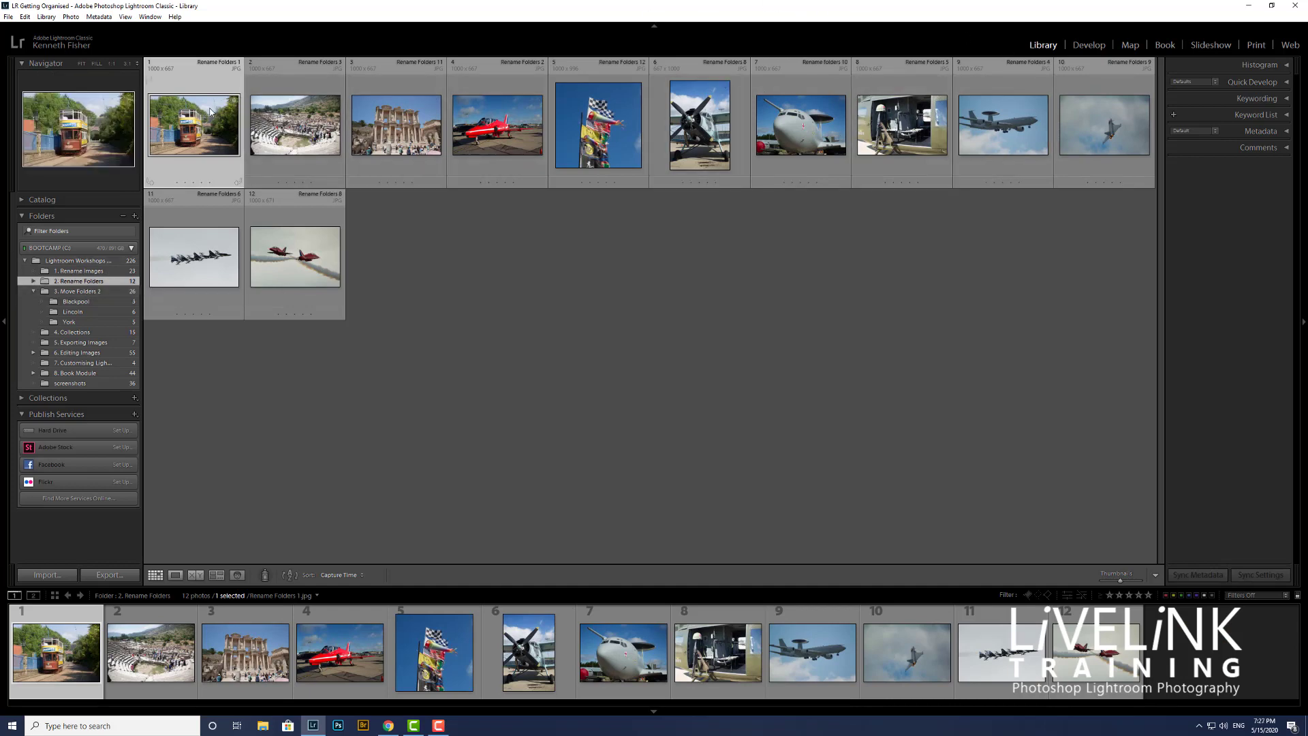
{"action": "right_click", "coordinate": [95, 284]}
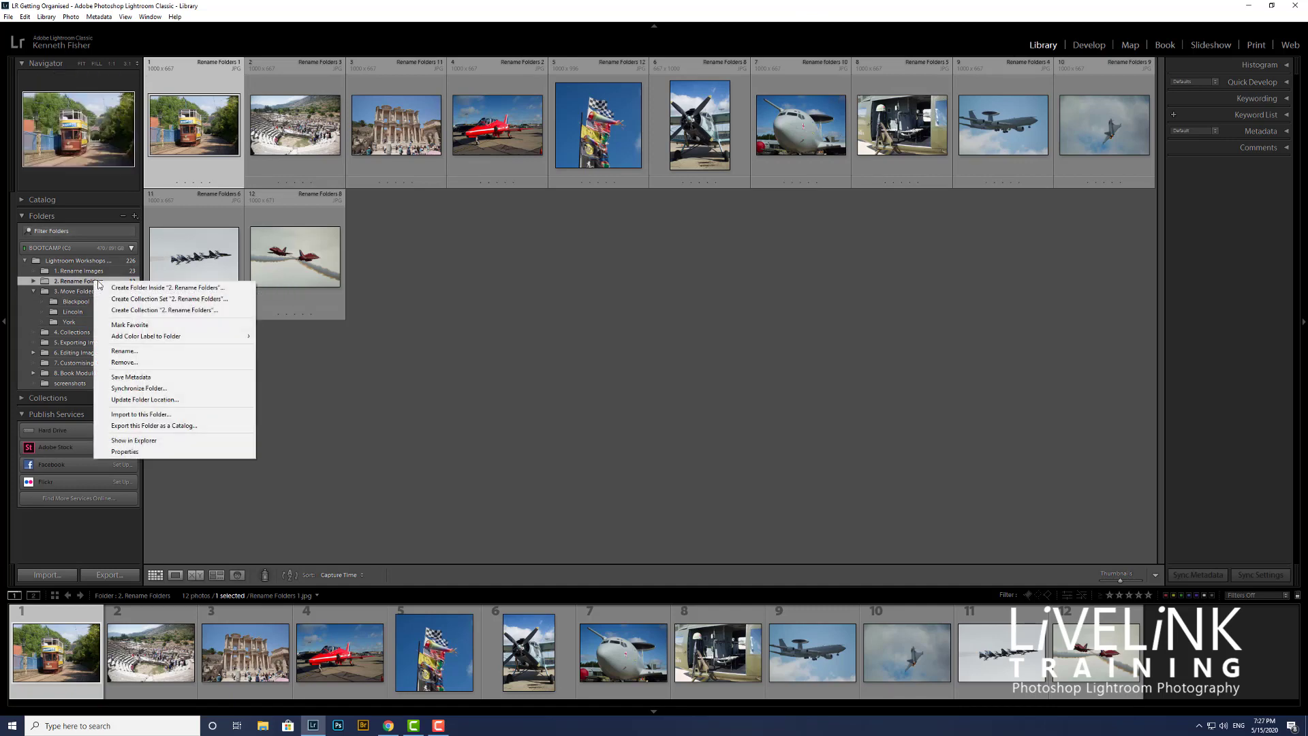
{"action": "left_click", "coordinate": [139, 352]}
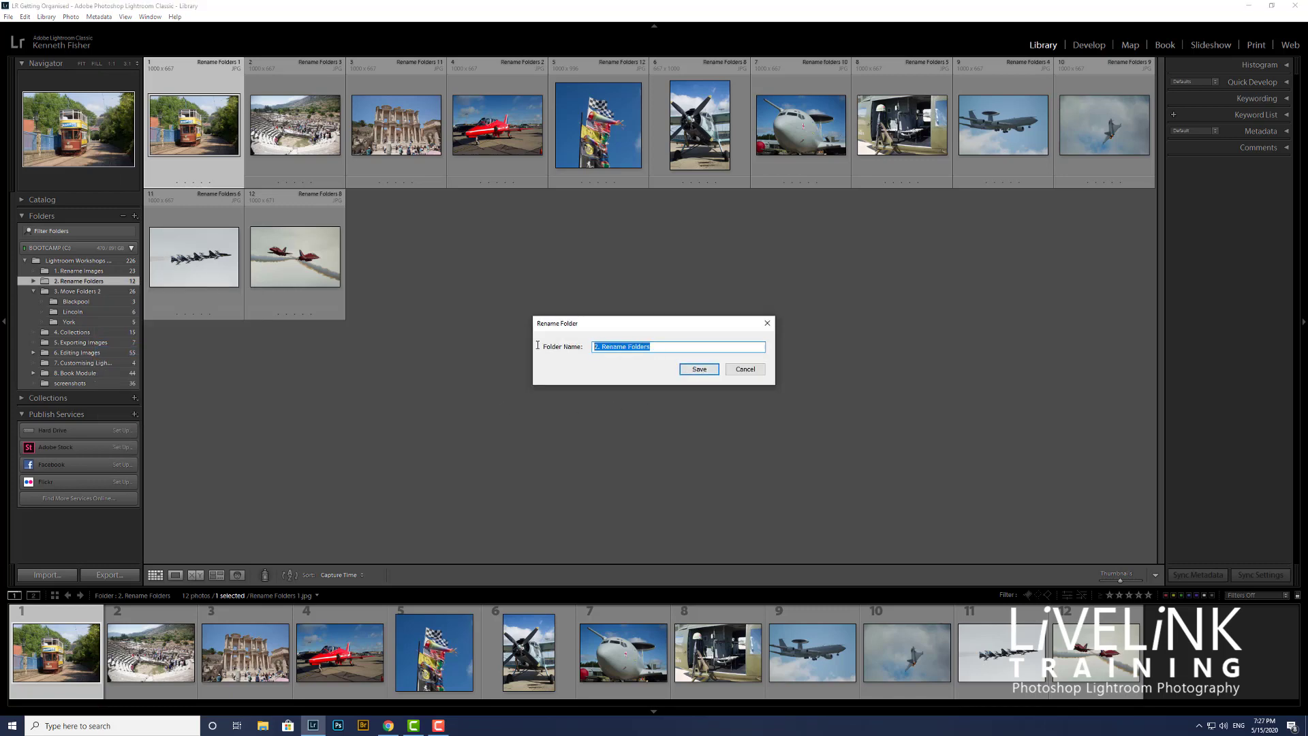
{"action": "type", "text": "Holiday Shots"}
{"action": "left_click", "coordinate": [700, 371]}
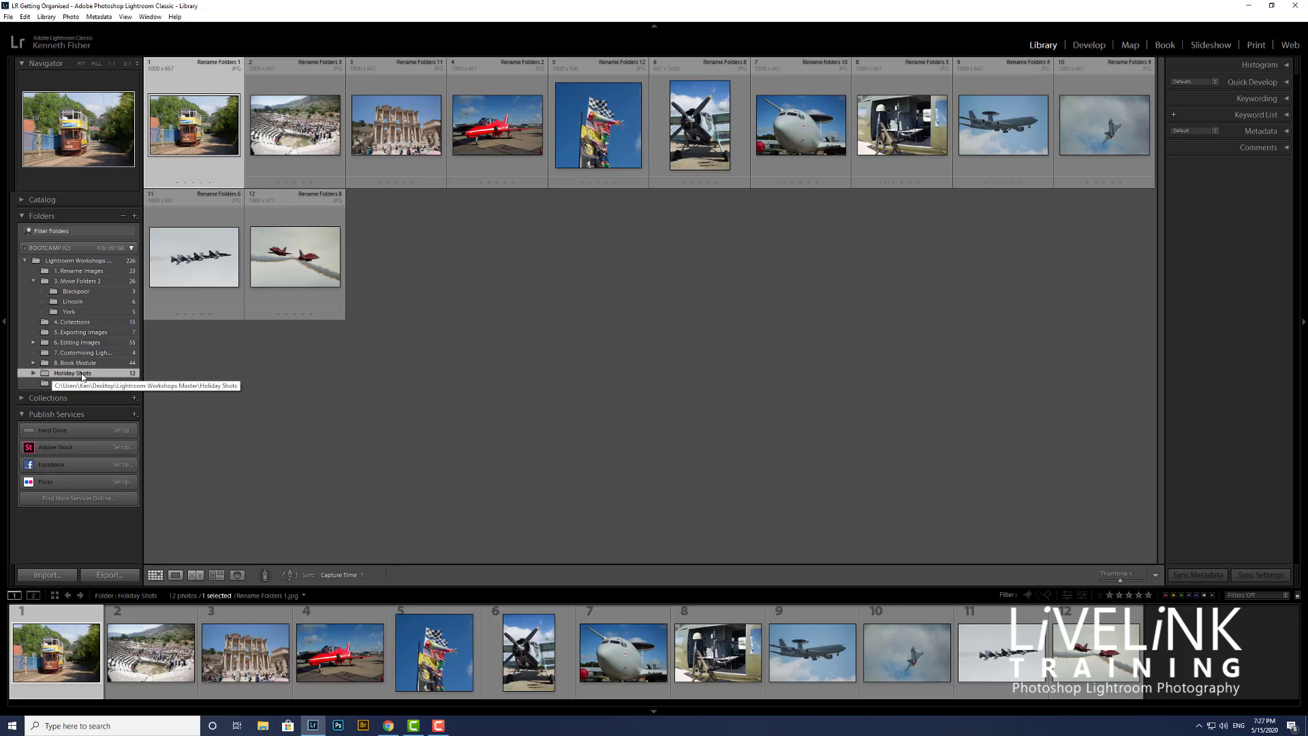
- View the photos in the Blackpool, Lincoln and York subfolders, collapse their parent folder and return to the 1. Rename Images folder
{"action": "left_click", "coordinate": [81, 292]}
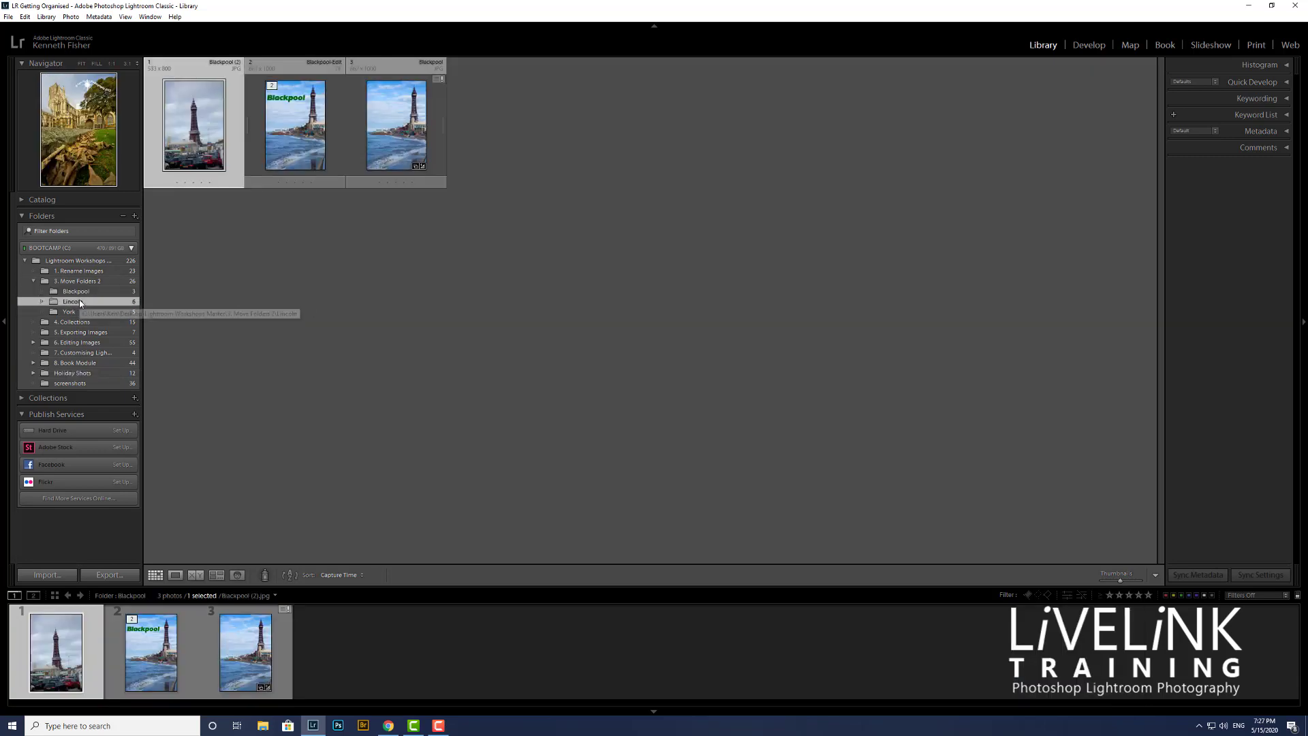
{"action": "left_click", "coordinate": [79, 301]}
{"action": "left_click", "coordinate": [83, 310]}
{"action": "left_click", "coordinate": [78, 292]}
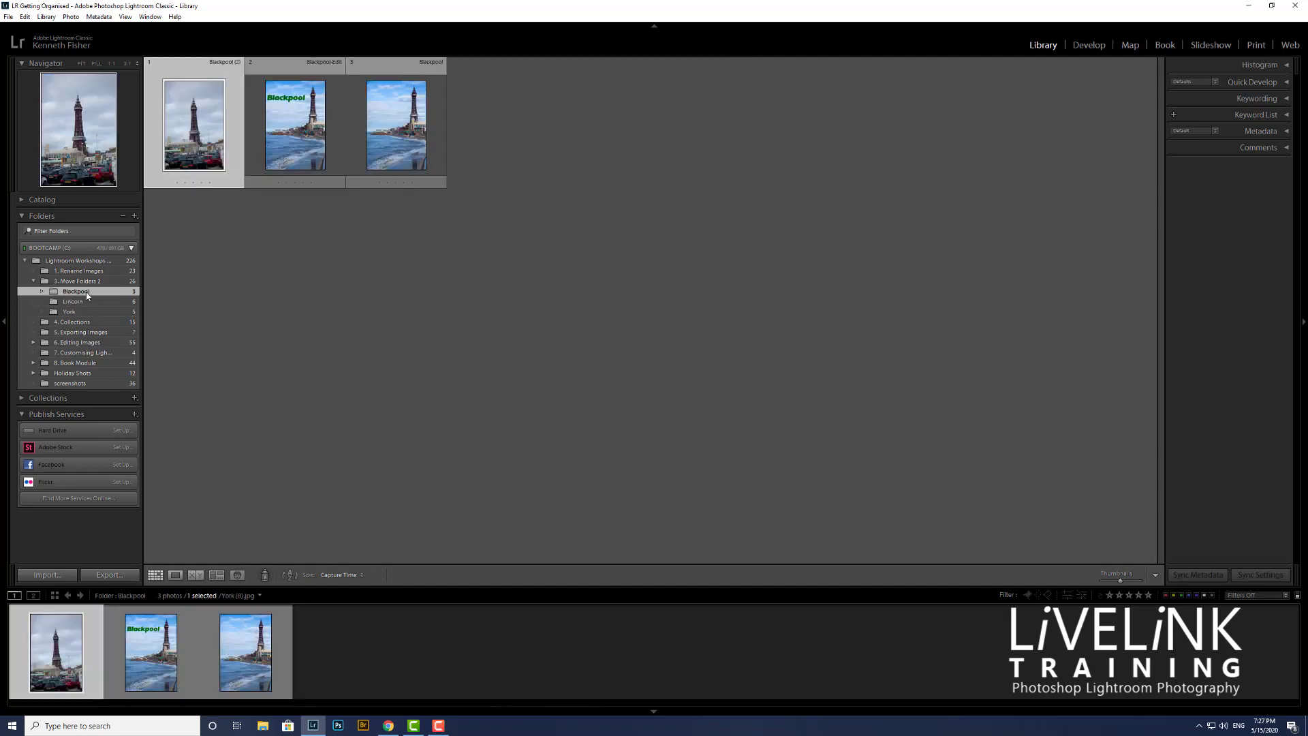
{"action": "left_click", "coordinate": [77, 302]}
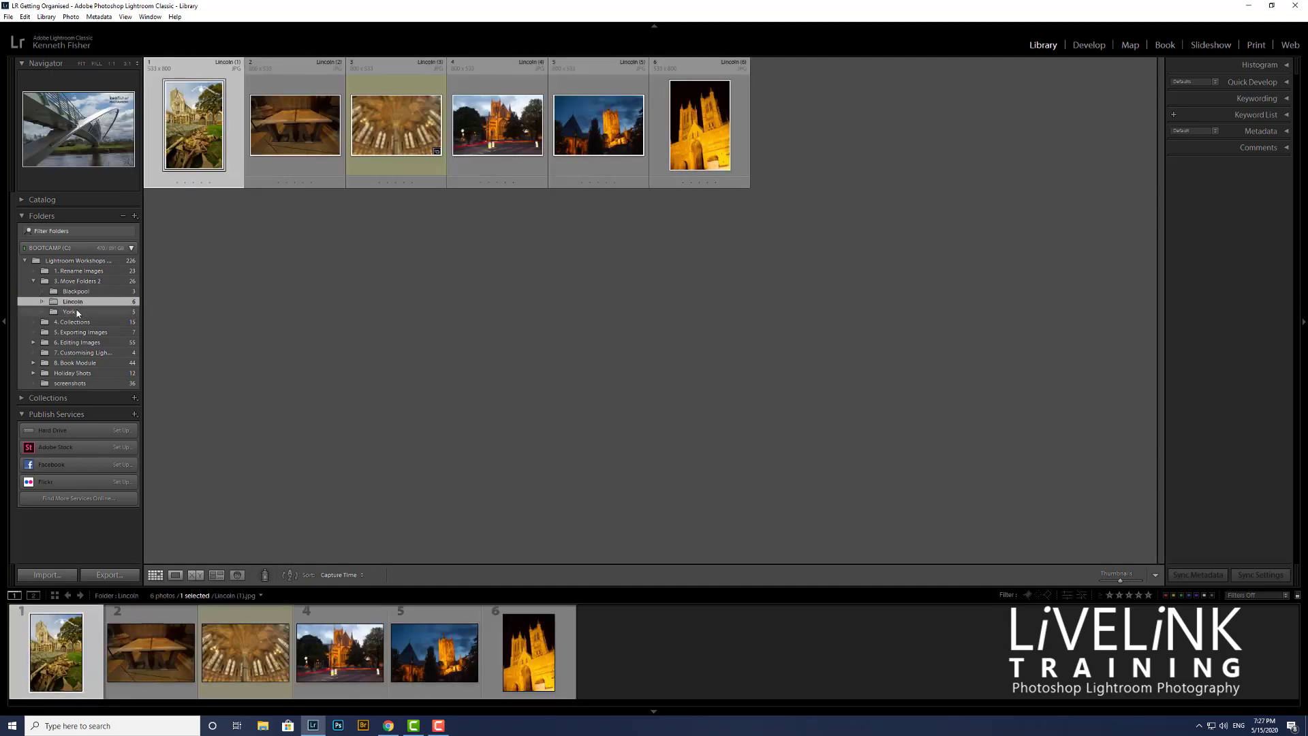
{"action": "left_click", "coordinate": [81, 312]}
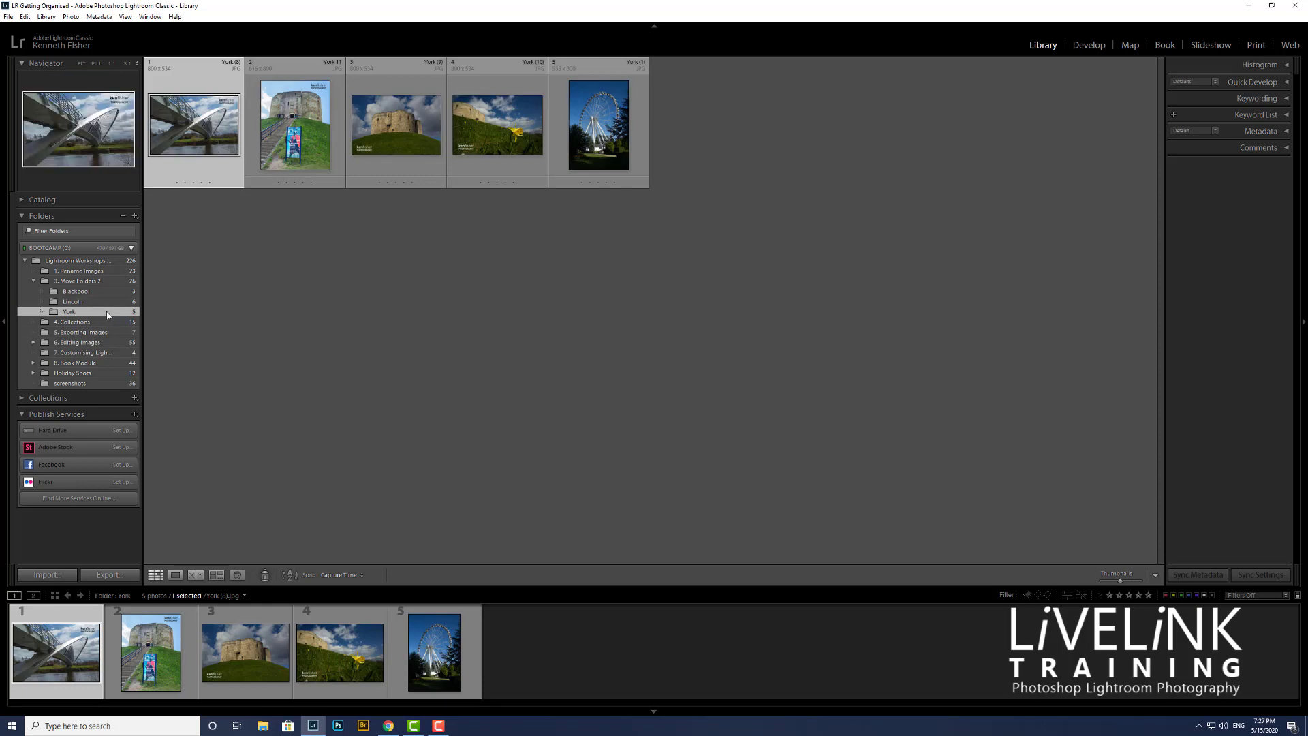
{"action": "left_click", "coordinate": [34, 281]}
{"action": "left_click", "coordinate": [91, 271]}
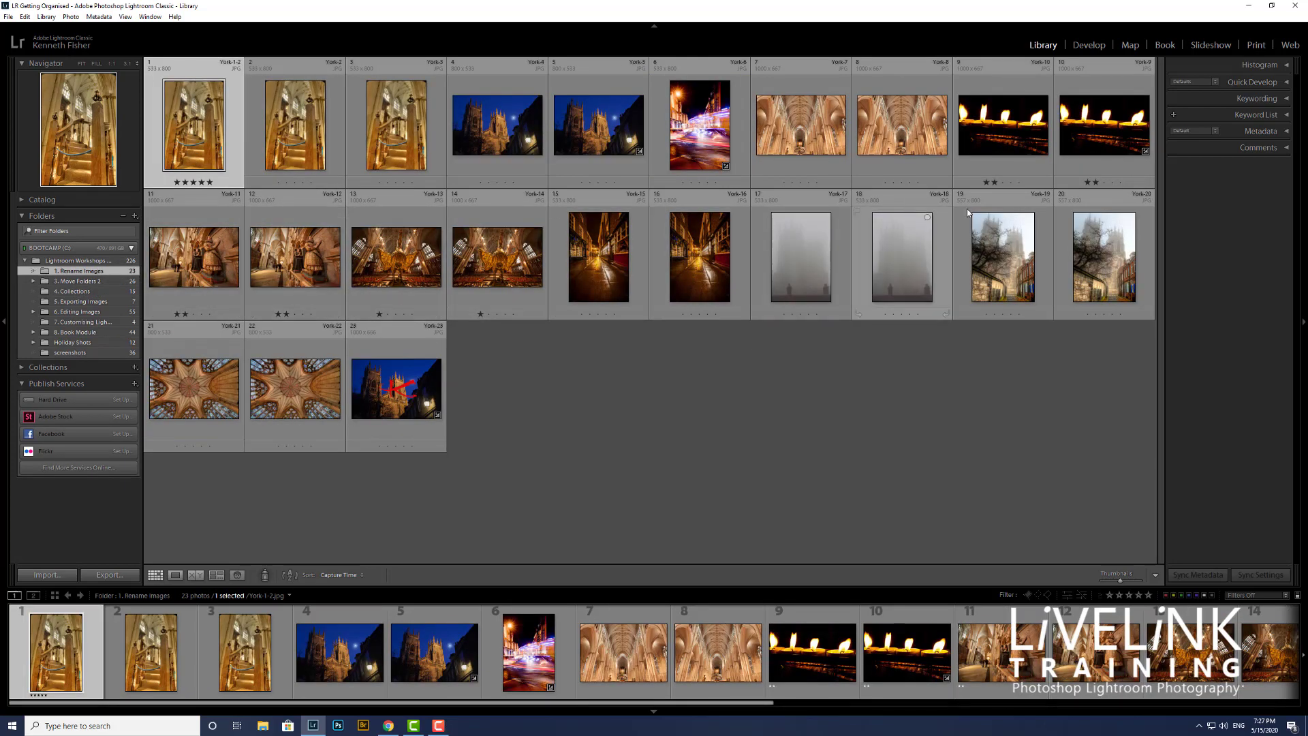
- Rename the 4. Collections folder as Sheffield
{"action": "left_click", "coordinate": [81, 292]}
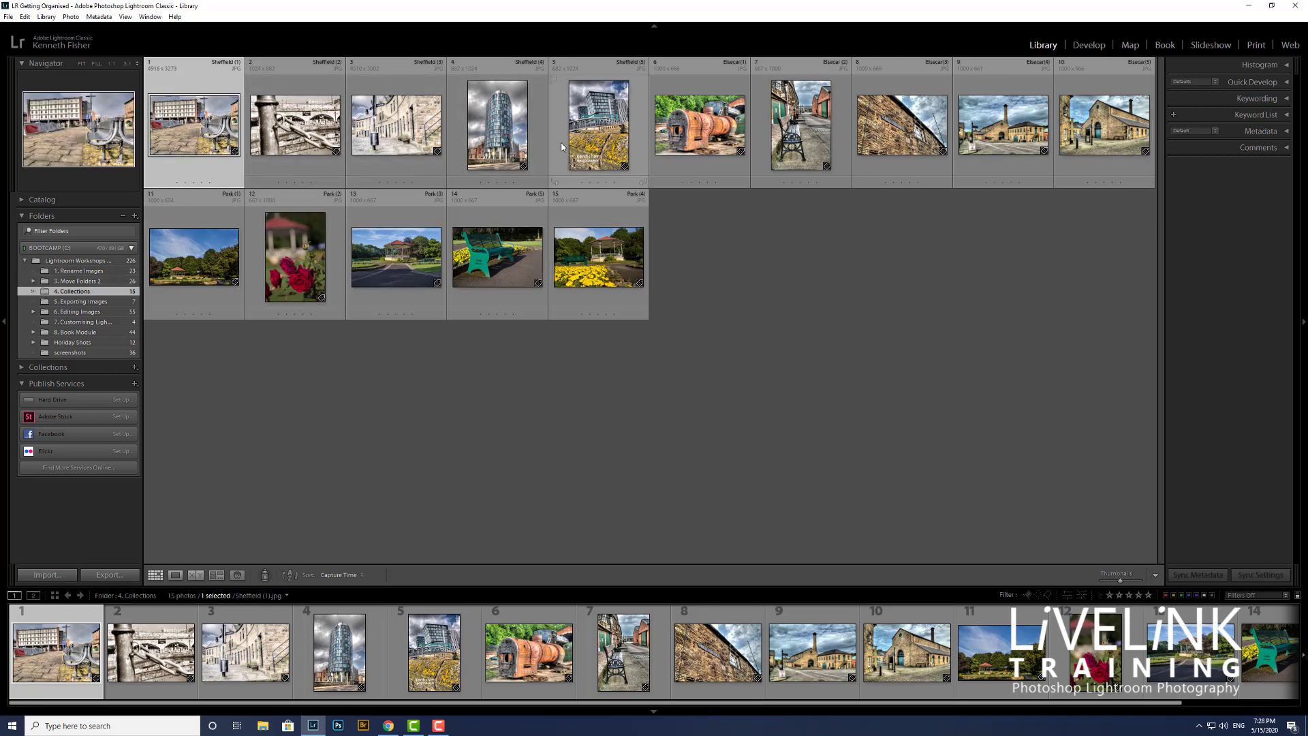
{"action": "right_click", "coordinate": [93, 294]}
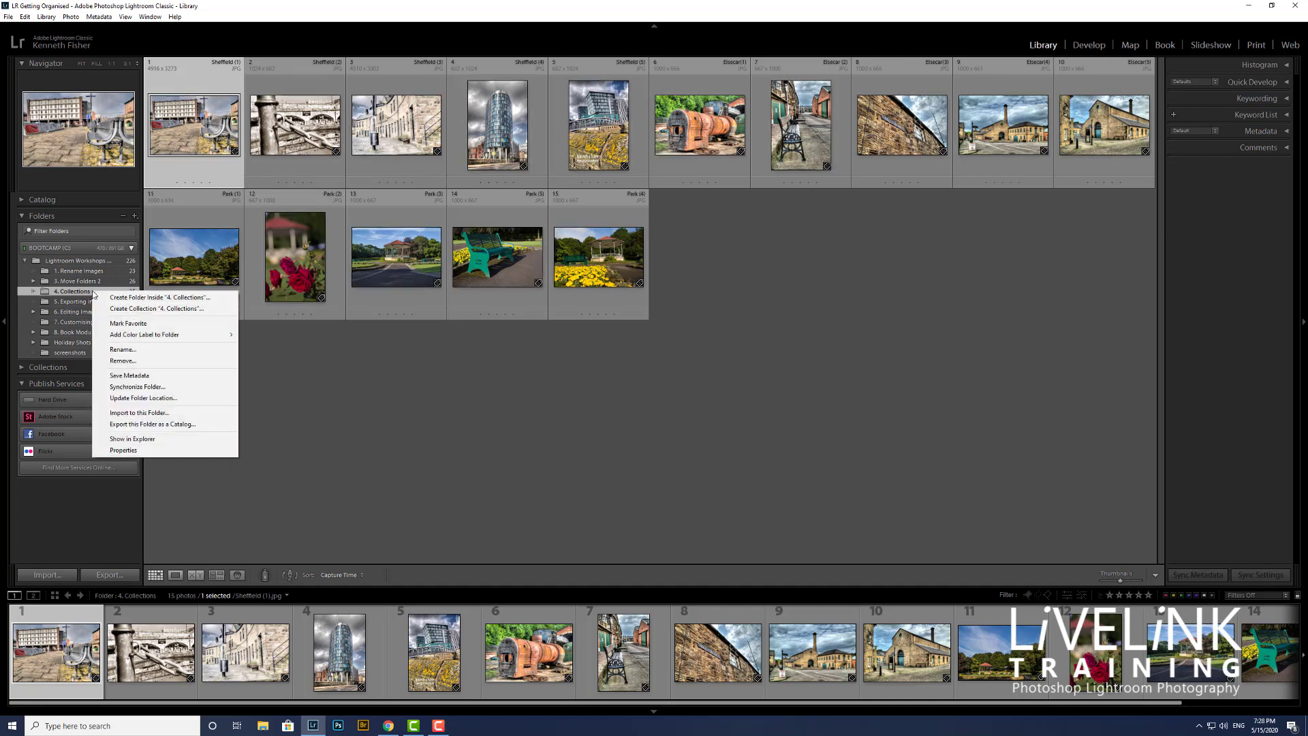
{"action": "left_click", "coordinate": [124, 350]}
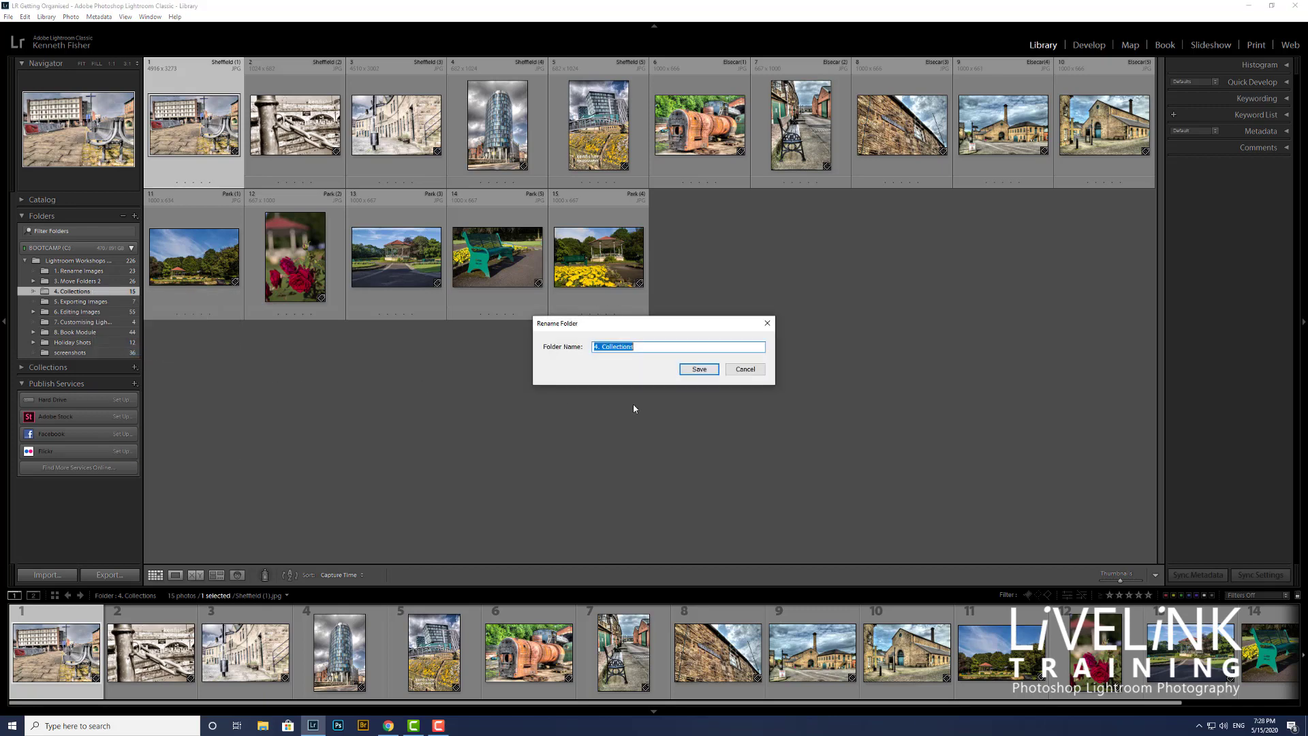
{"action": "type", "text": "Sheffield"}
{"action": "left_click", "coordinate": [700, 369]}
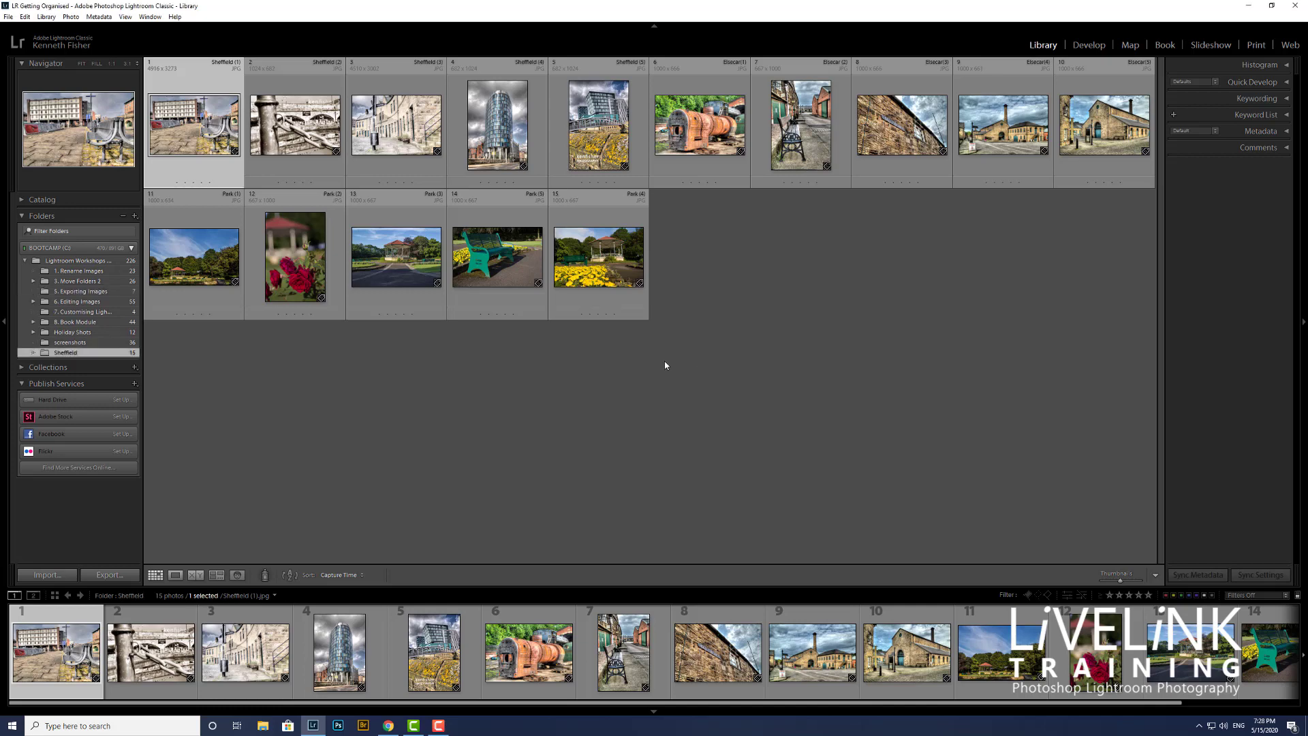
- Move the Sheffield folder into the Holiday Shots folder and confirm moving the files on disk
{"action": "right_click", "coordinate": [66, 353]}
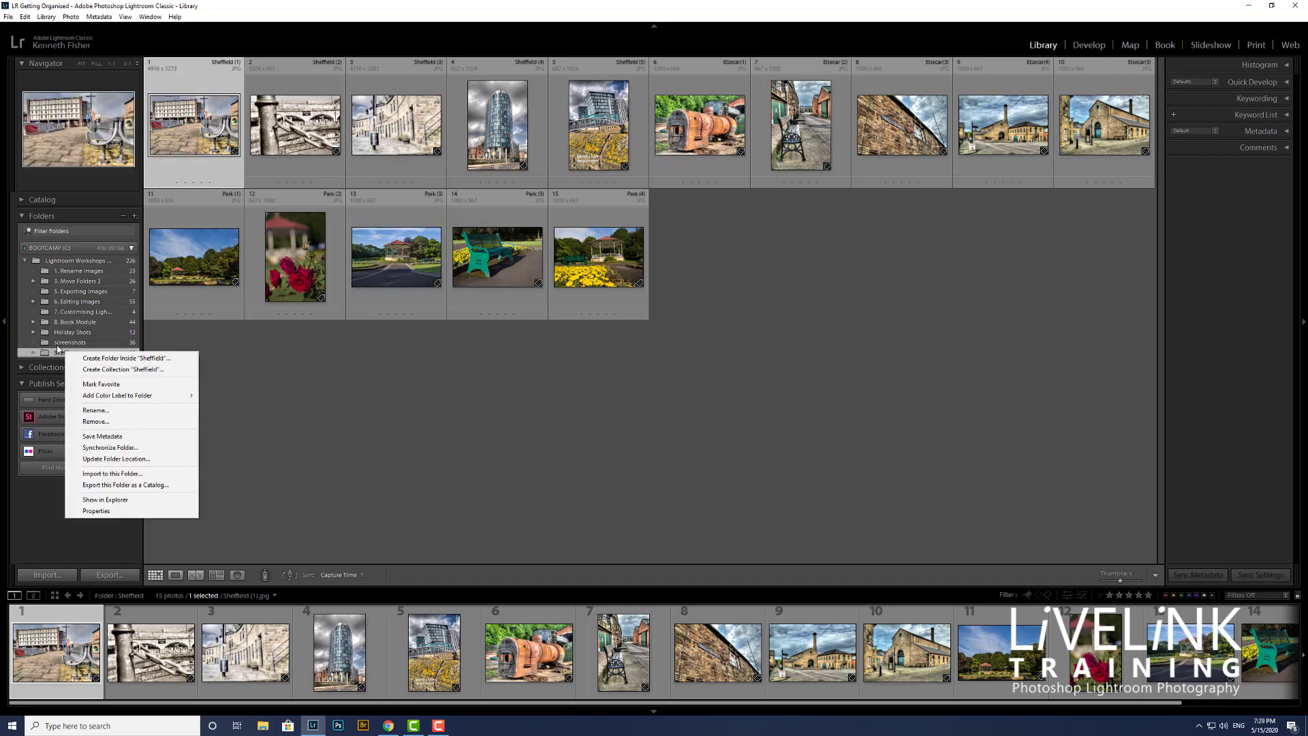
{"action": "left_click", "coordinate": [60, 354]}
{"action": "left_click", "coordinate": [78, 334]}
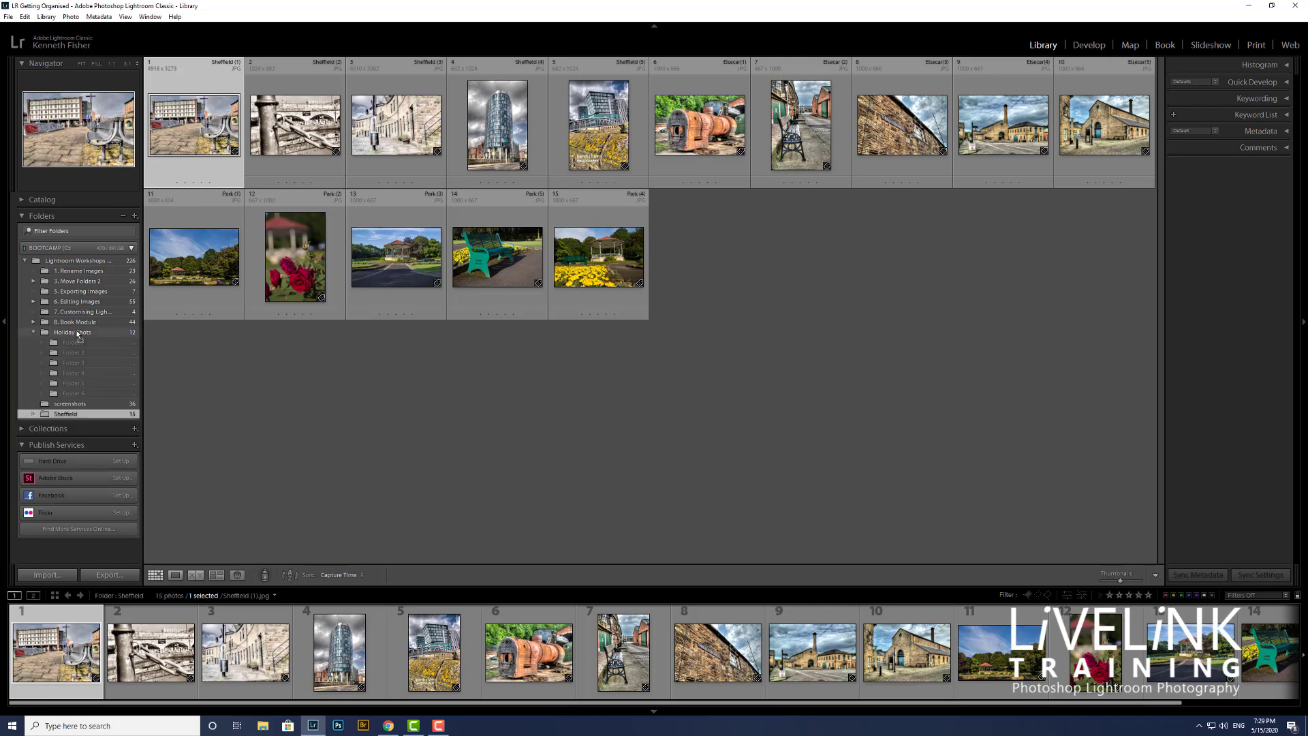
{"action": "left_click_drag", "start_coordinate": [77, 334], "coordinate": [77, 334]}
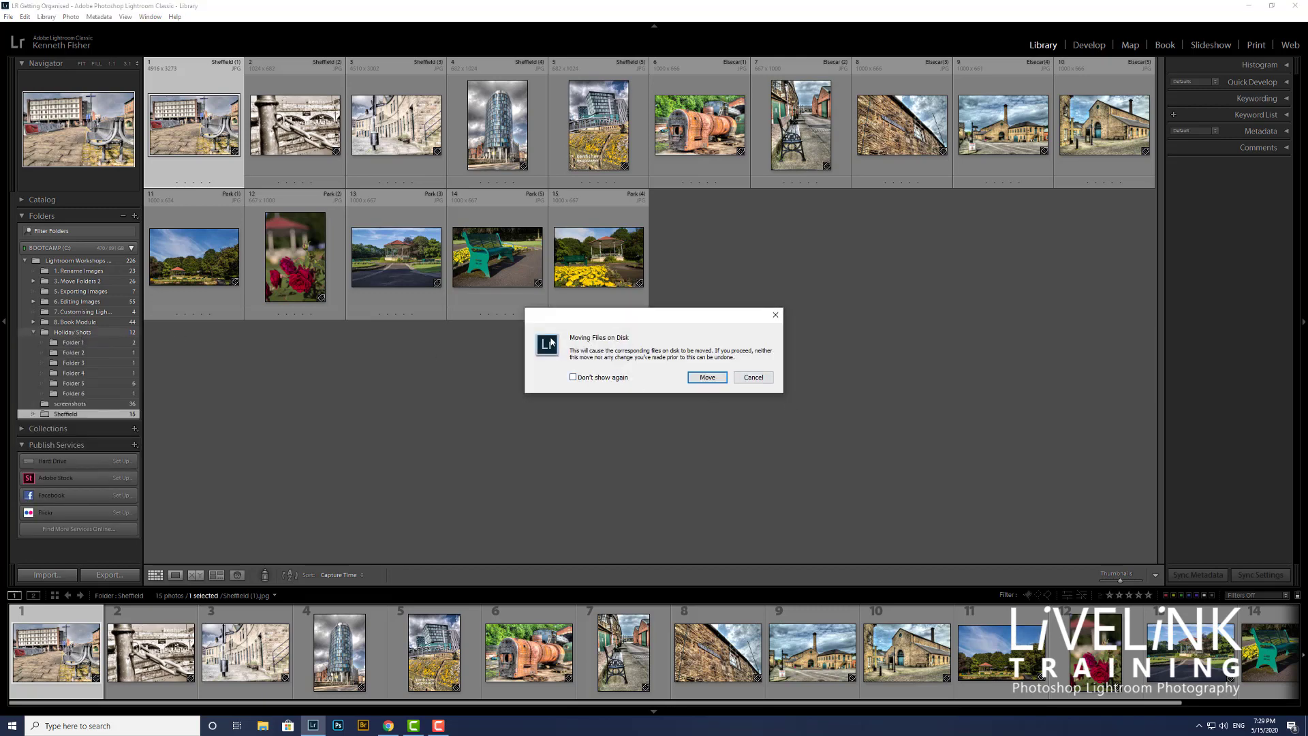
{"action": "left_click", "coordinate": [706, 379]}
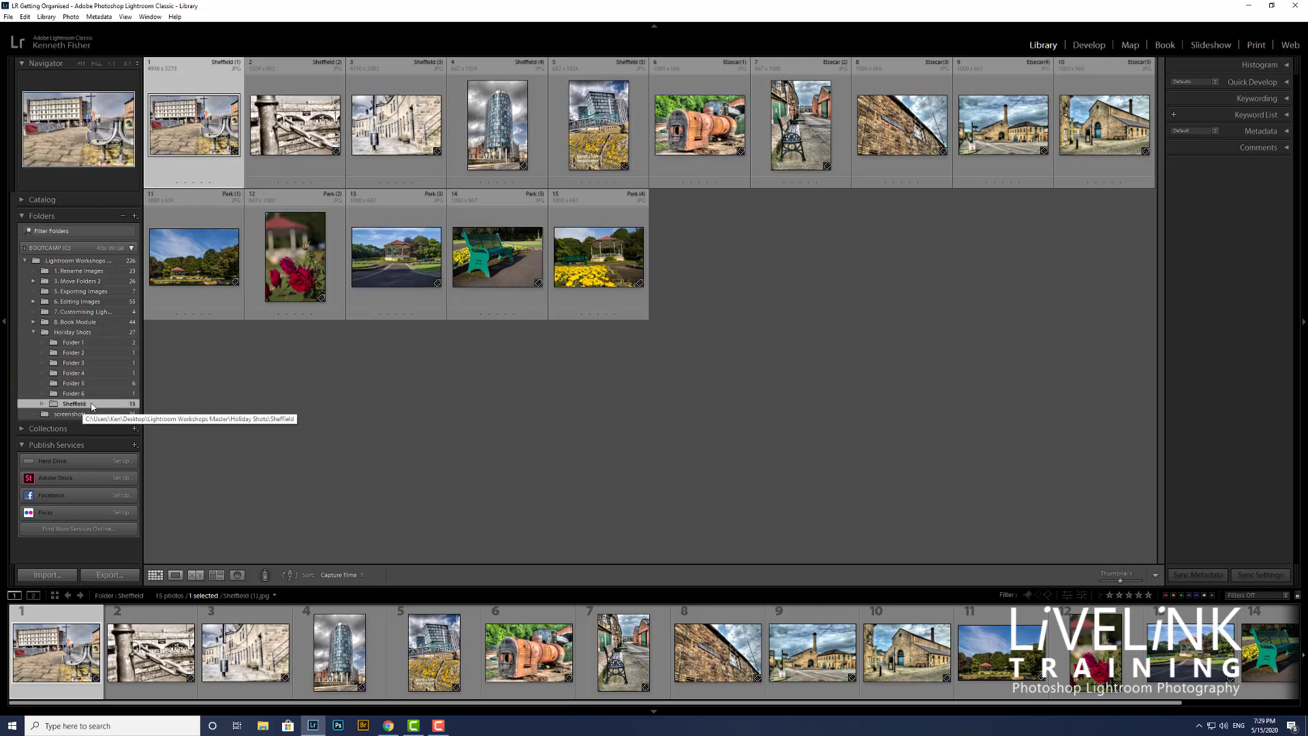
- Move the photos Heritage 1 to Heritage 3 from the 5. Exporting Images folder into Holiday Shots
{"action": "left_click", "coordinate": [81, 291]}
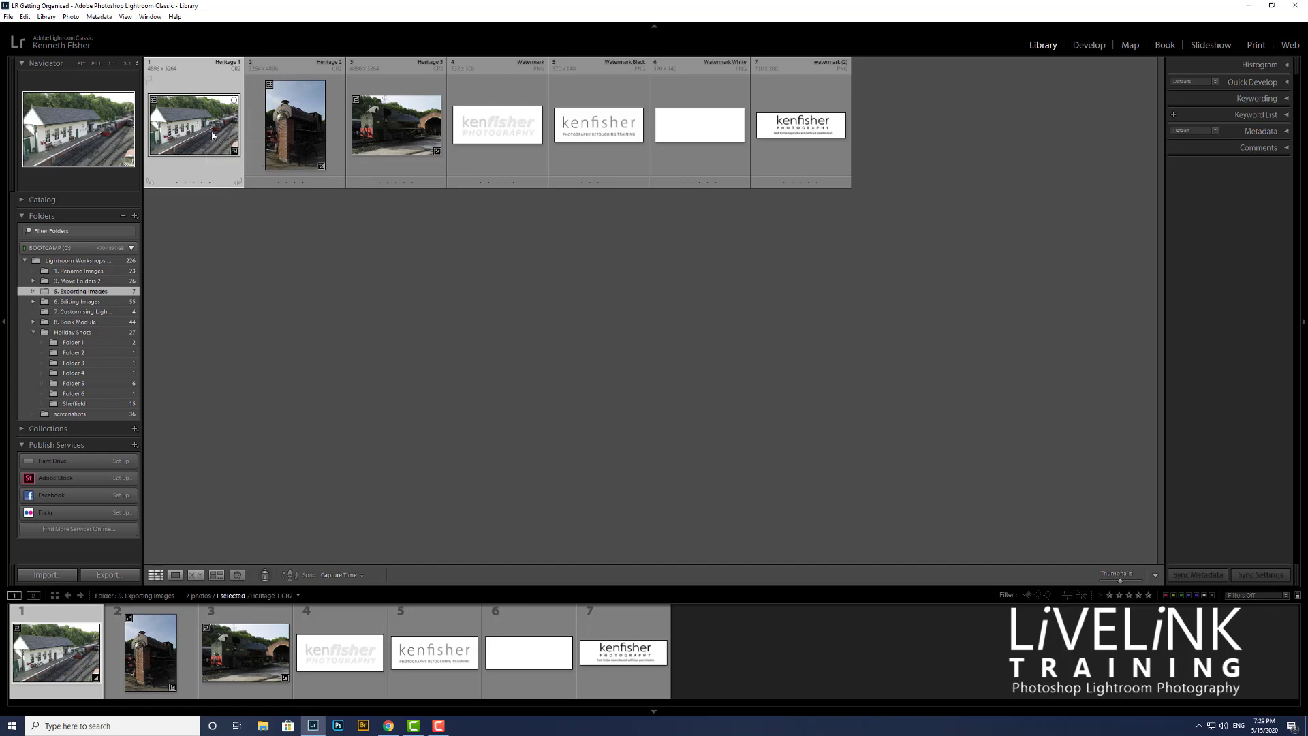
{"action": "left_click", "coordinate": [412, 144], "text": "shift"}
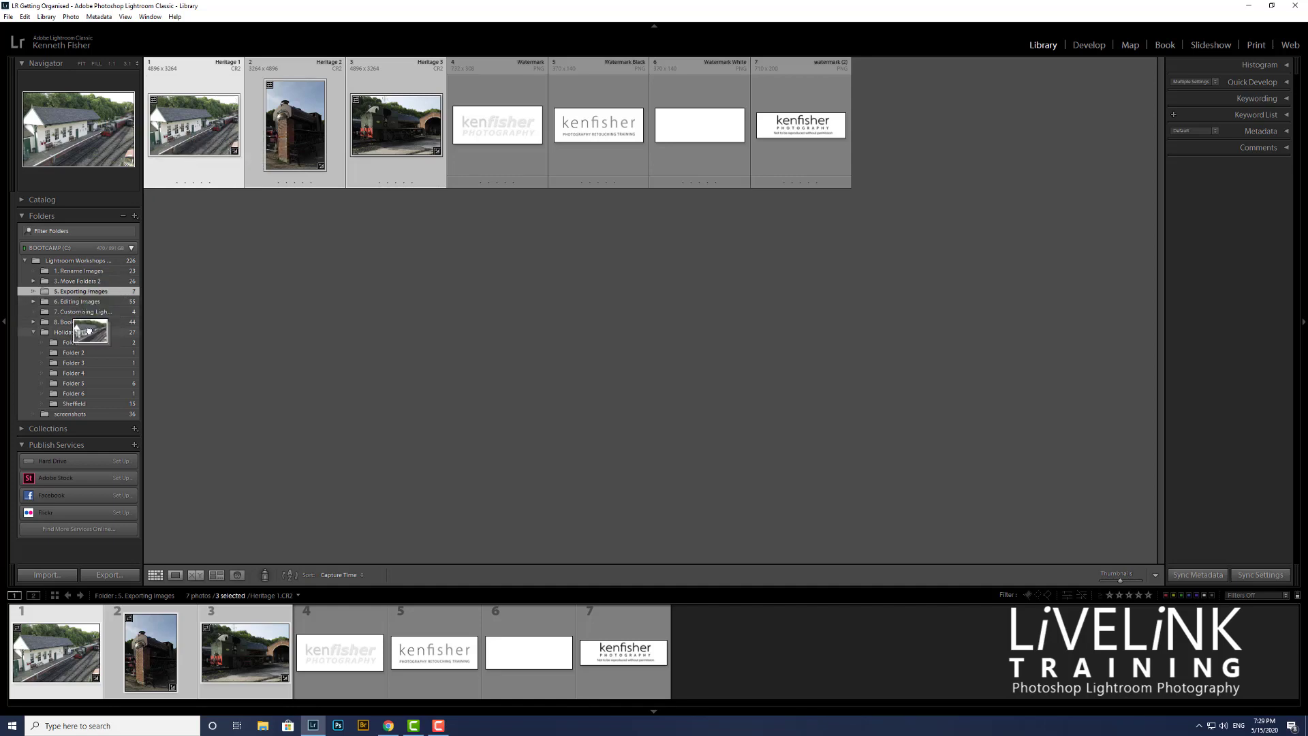
{"action": "left_click_drag", "start_coordinate": [87, 334], "coordinate": [87, 333]}
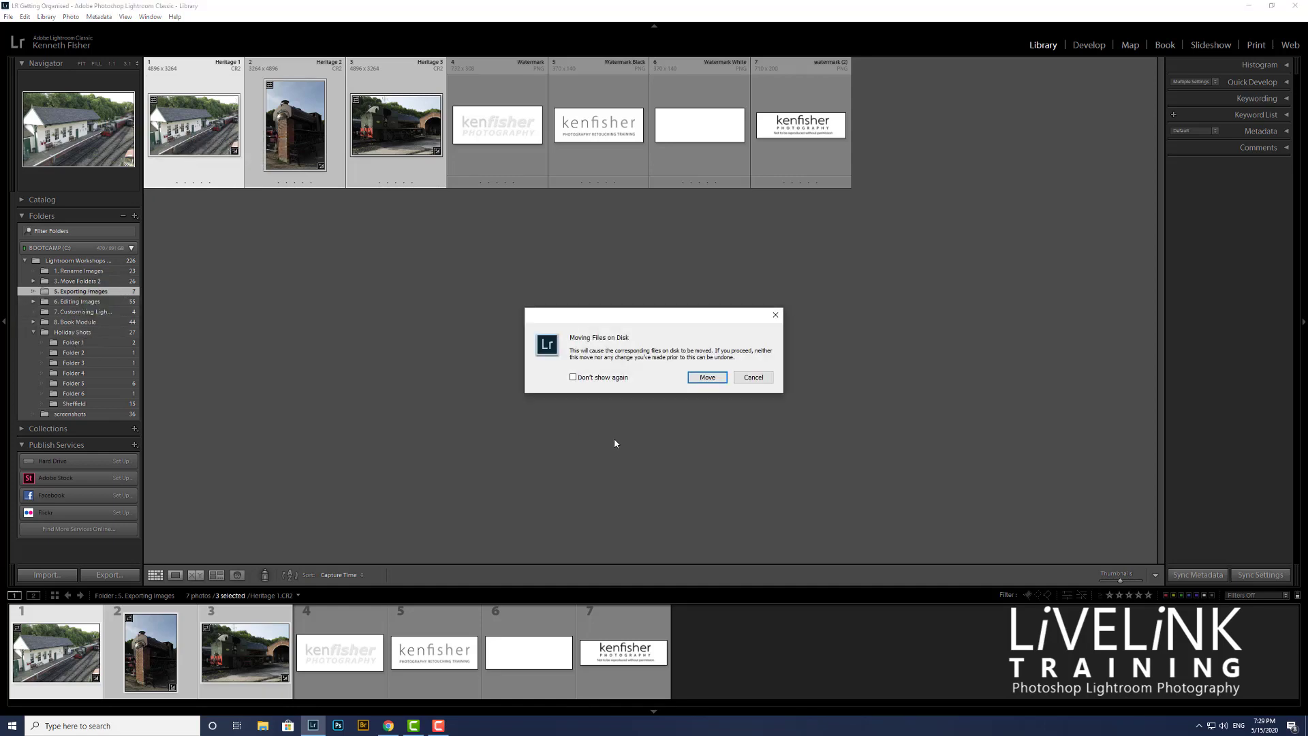
{"action": "left_click", "coordinate": [708, 378]}
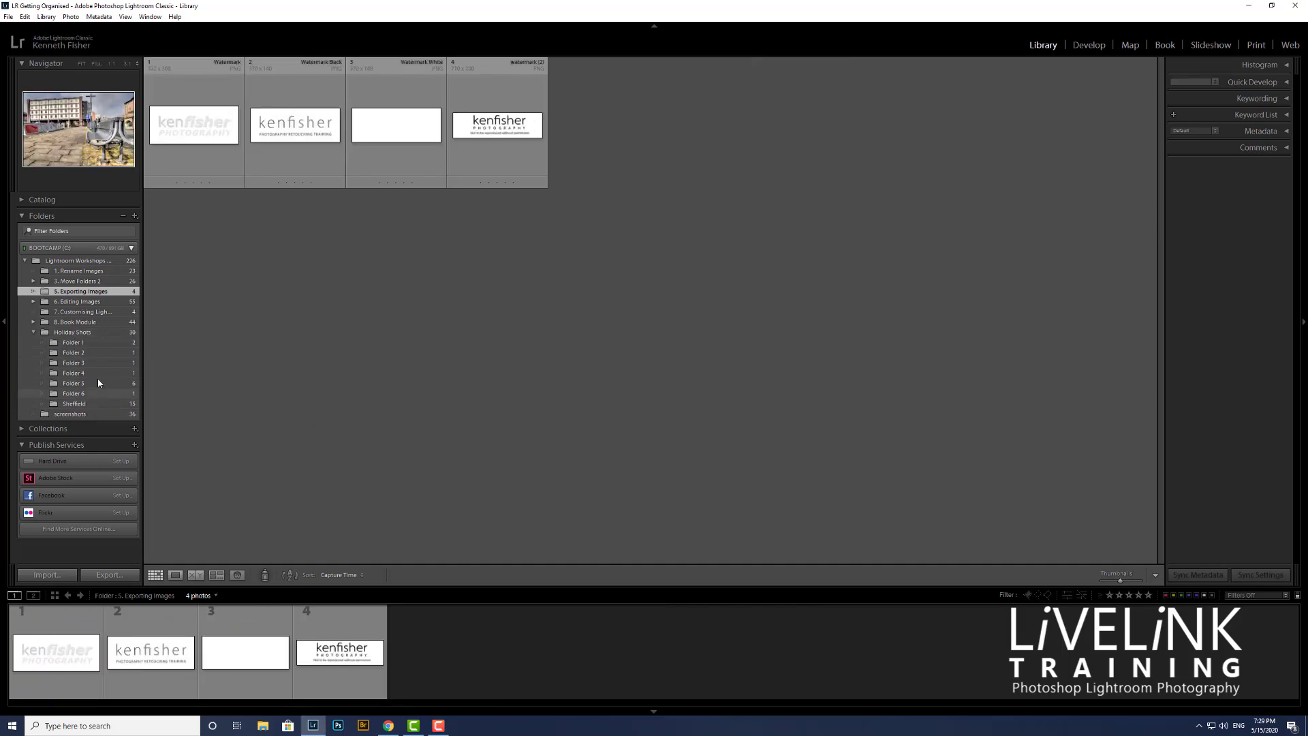
- Create a Waddington folder inside Holiday Shots without including the selected photo
{"action": "left_click", "coordinate": [90, 330]}
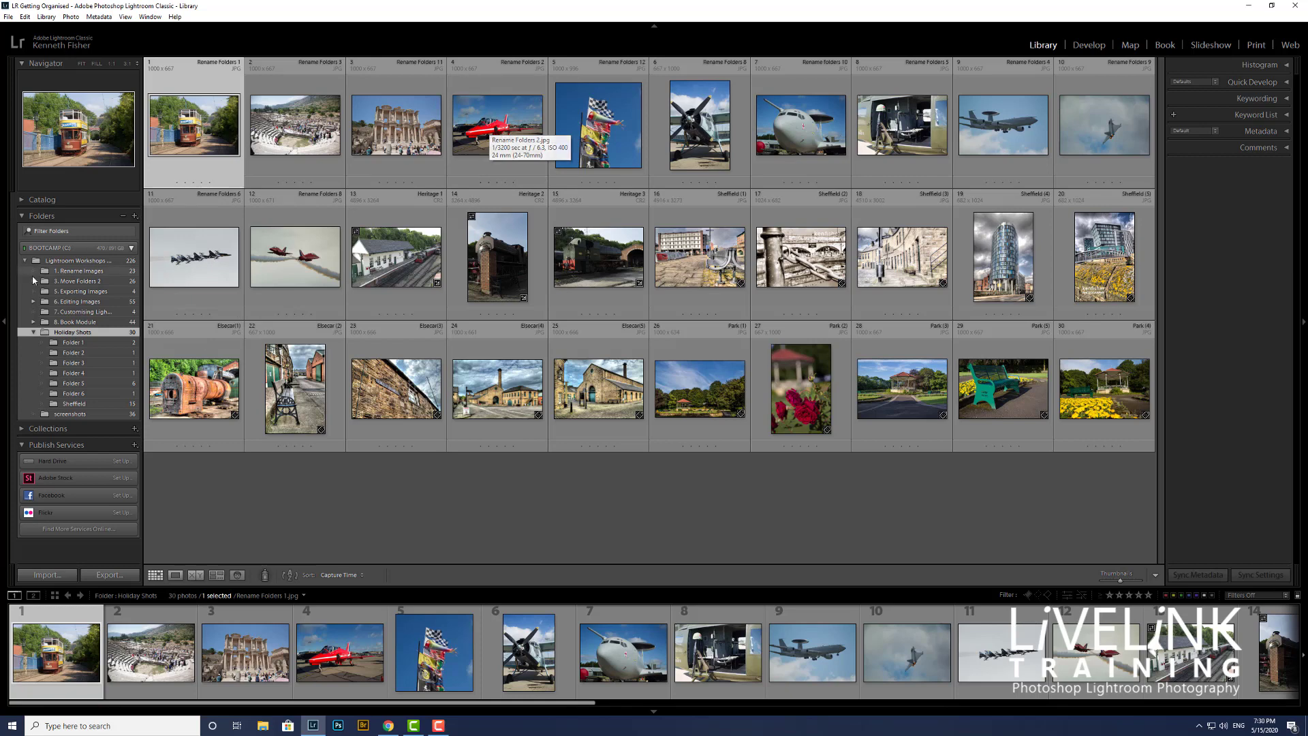
{"action": "right_click", "coordinate": [87, 335]}
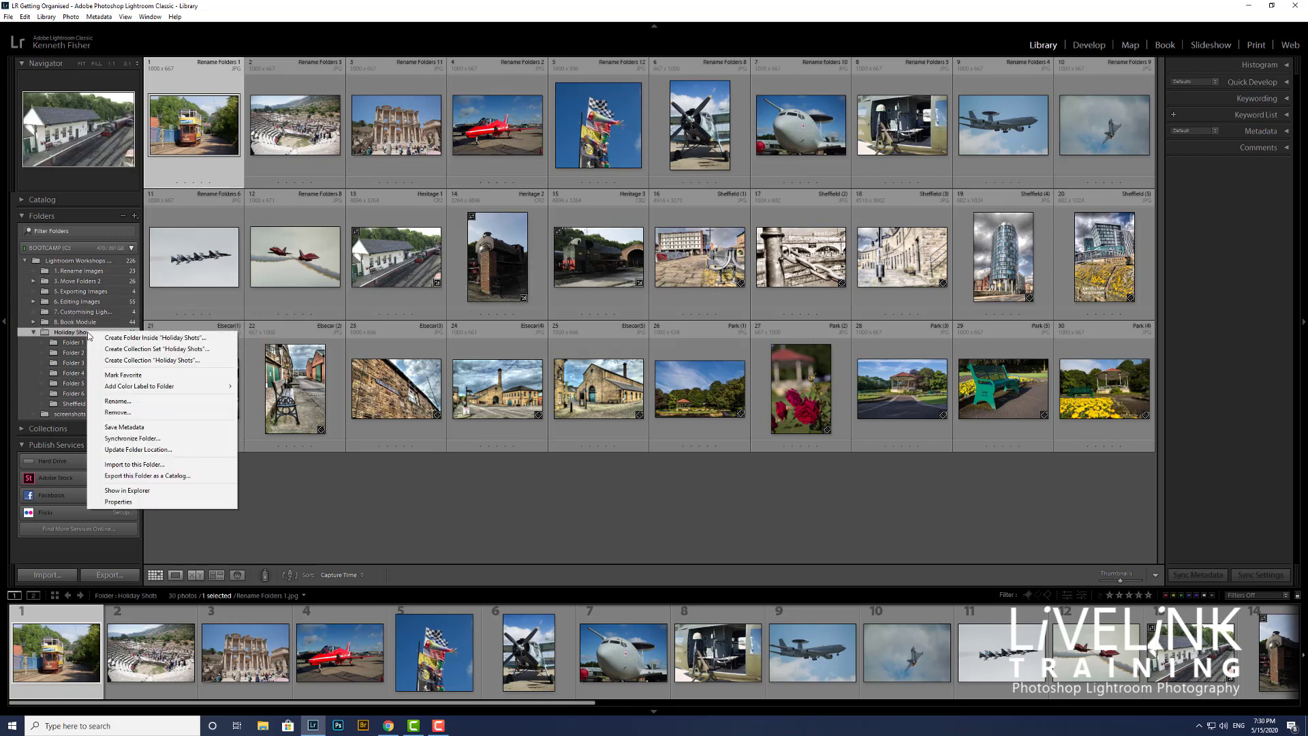
{"action": "left_click", "coordinate": [162, 338]}
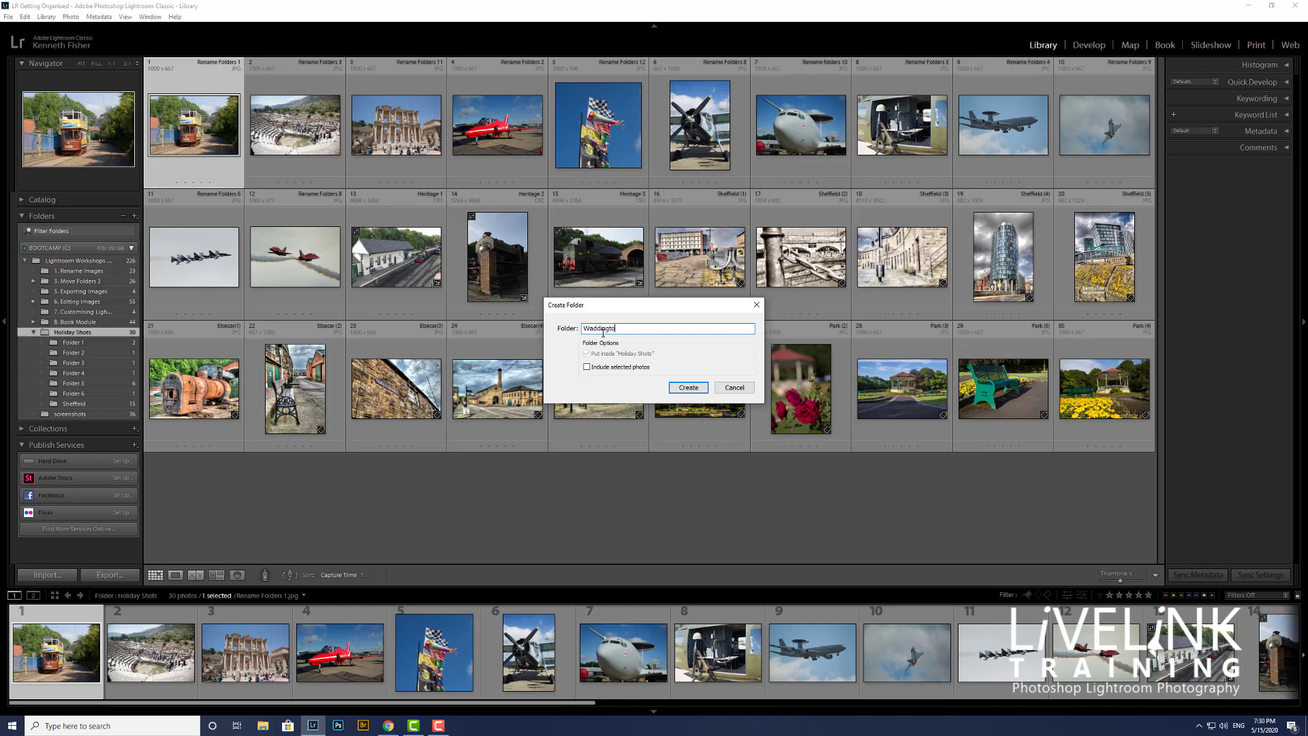
{"action": "left_click", "coordinate": [688, 387]}
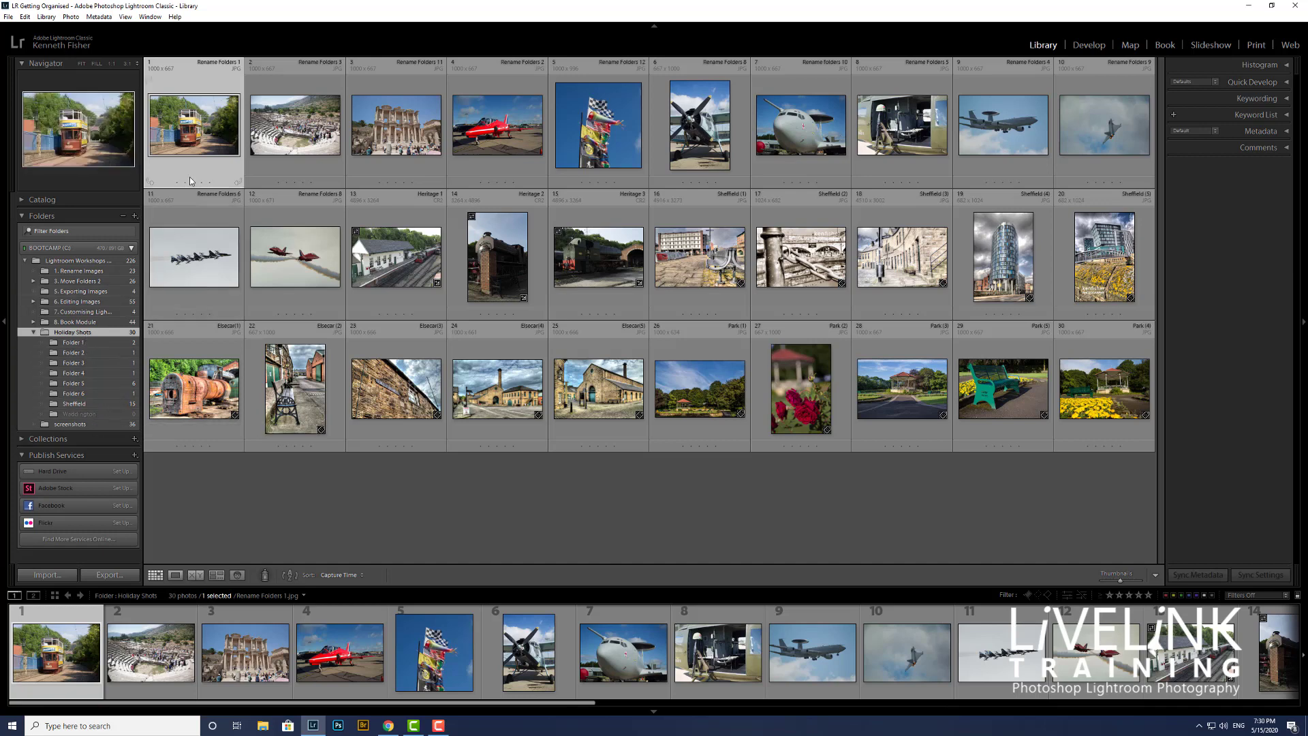
- Try to move the nine consecutive air show photos in Holiday Shots into the Waddington folder
{"action": "left_click", "coordinate": [496, 134]}
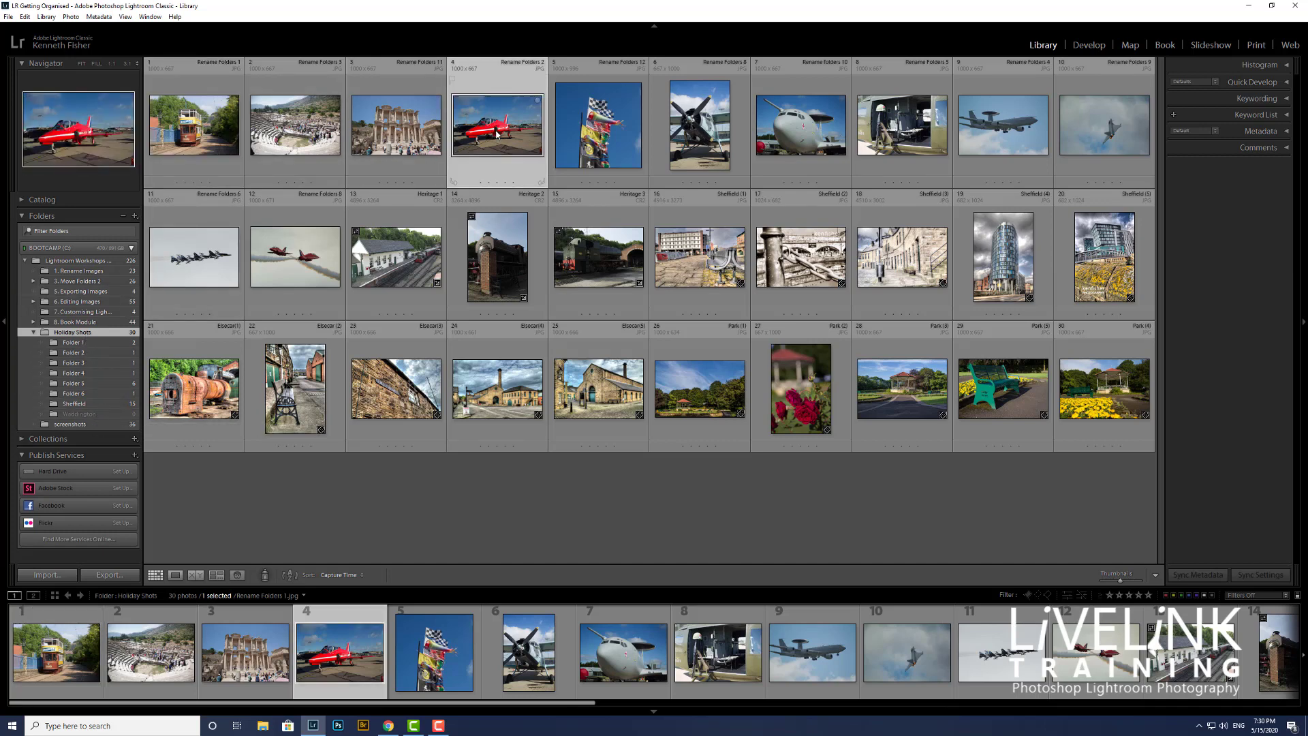
{"action": "left_click", "coordinate": [293, 264], "text": "shift"}
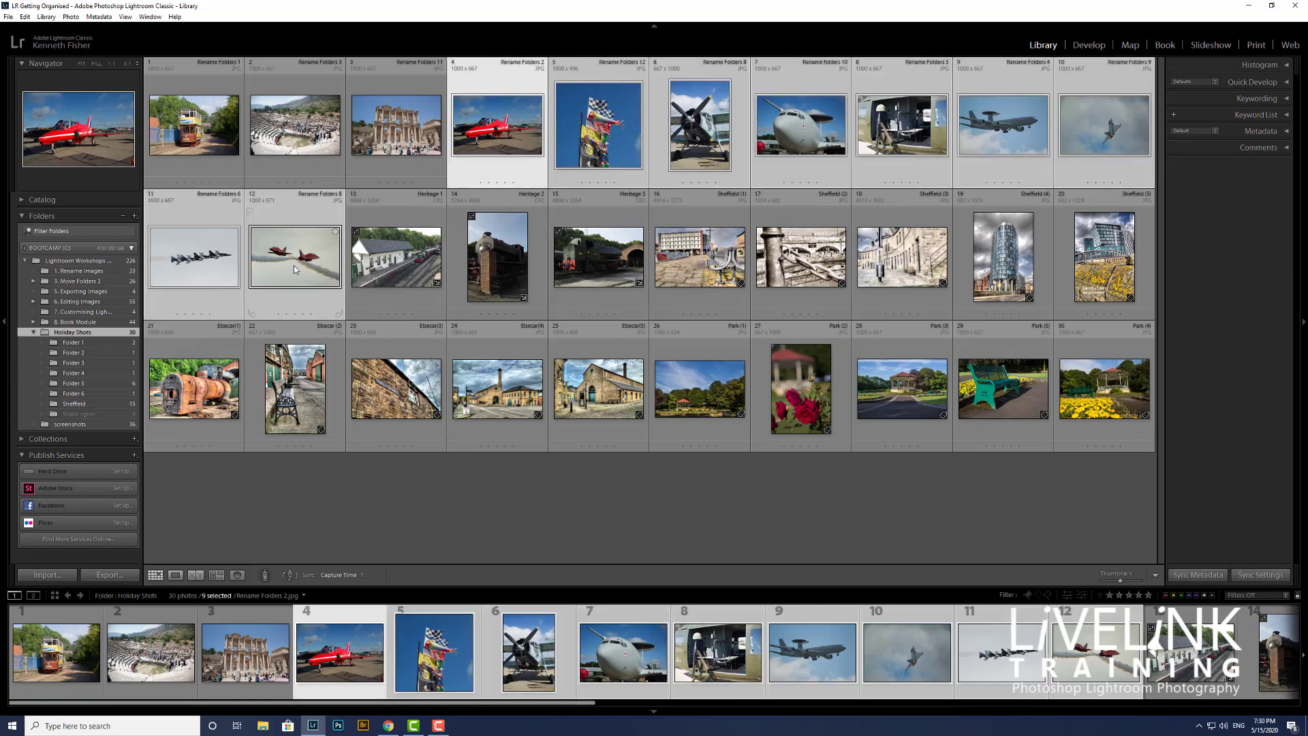
{"action": "left_click_drag", "start_coordinate": [292, 264], "coordinate": [95, 409]}
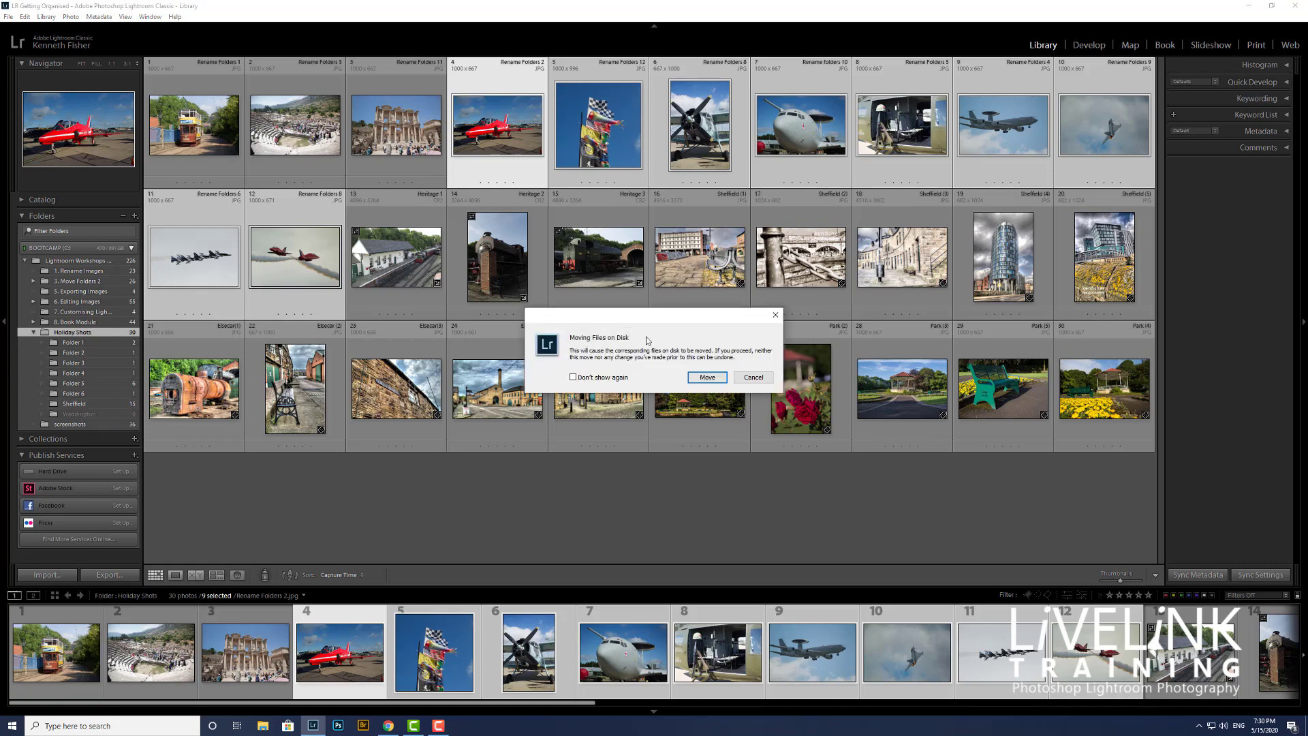
{"action": "left_click", "coordinate": [707, 378]}
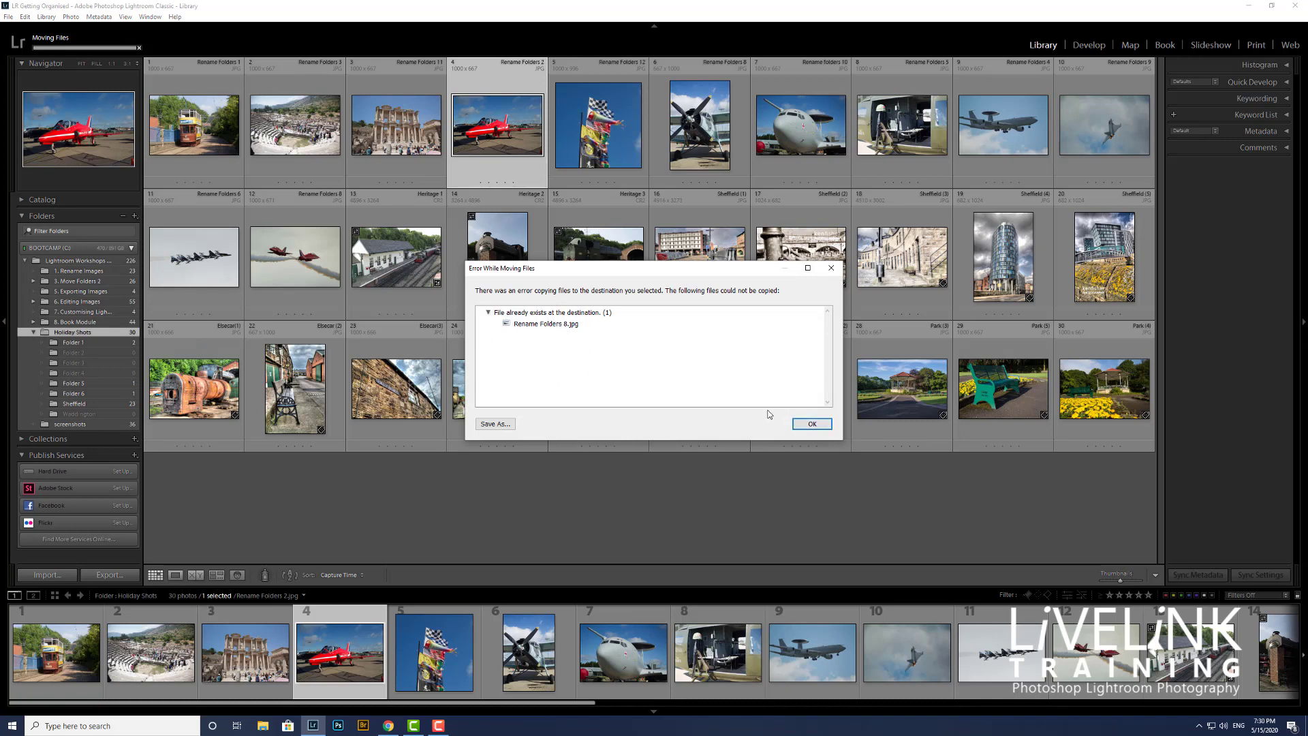
{"action": "left_click", "coordinate": [812, 424]}
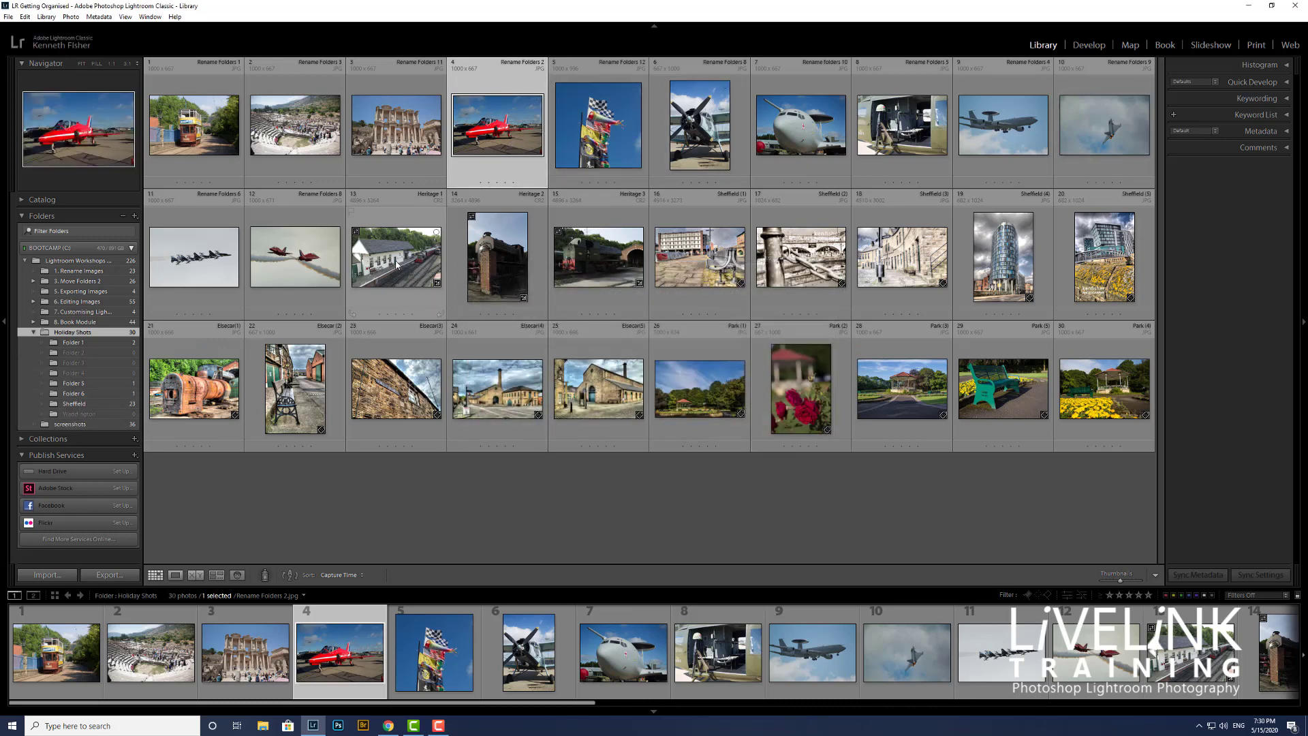
- Reselect the run of air show photos, move it into Waddington and view that folder's contents
{"action": "left_click", "coordinate": [276, 264], "text": "shift"}
{"action": "left_click_drag", "start_coordinate": [275, 265], "coordinate": [101, 416]}
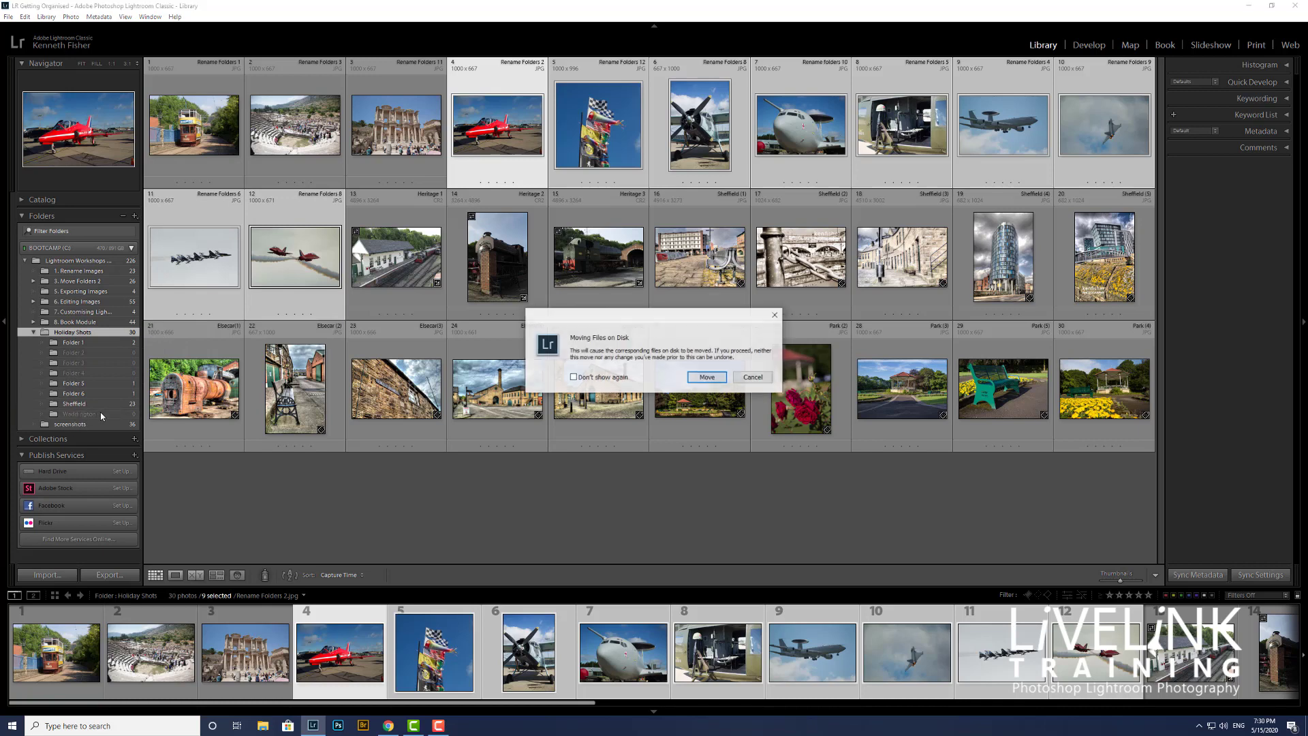
{"action": "left_click", "coordinate": [697, 379]}
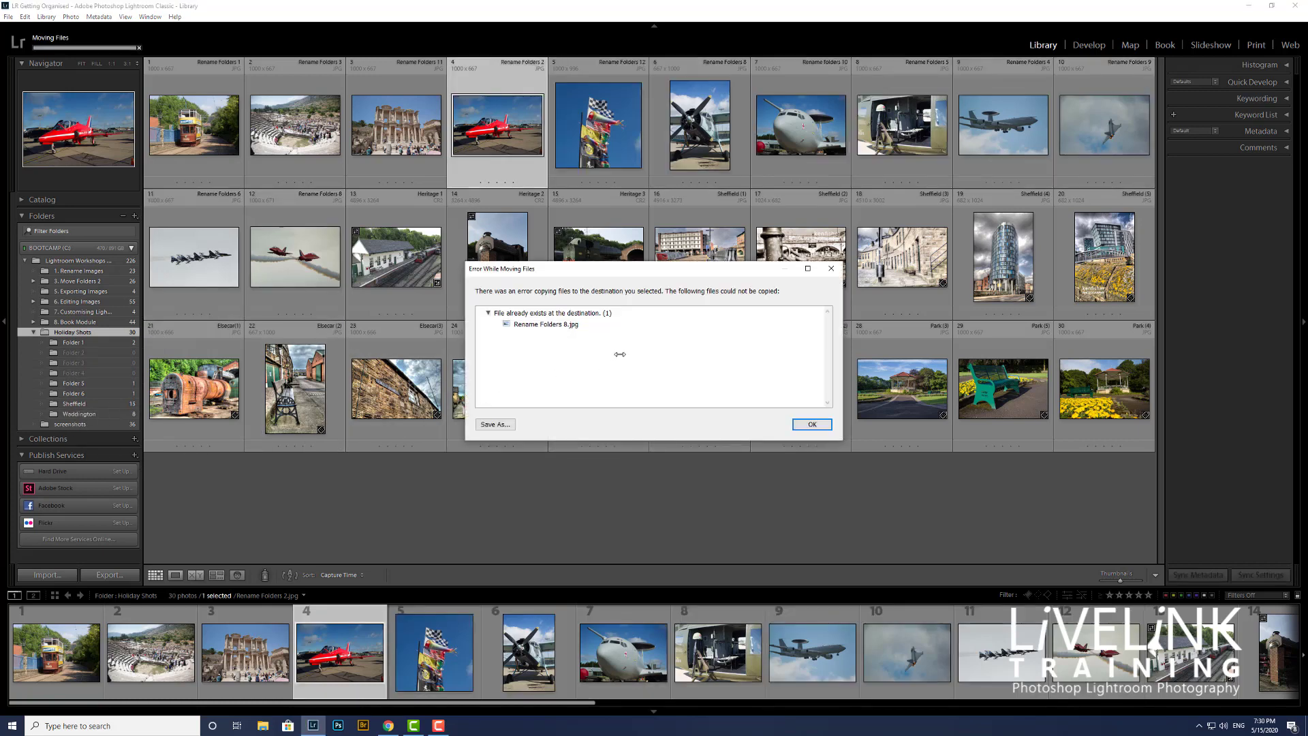
{"action": "left_click", "coordinate": [812, 424]}
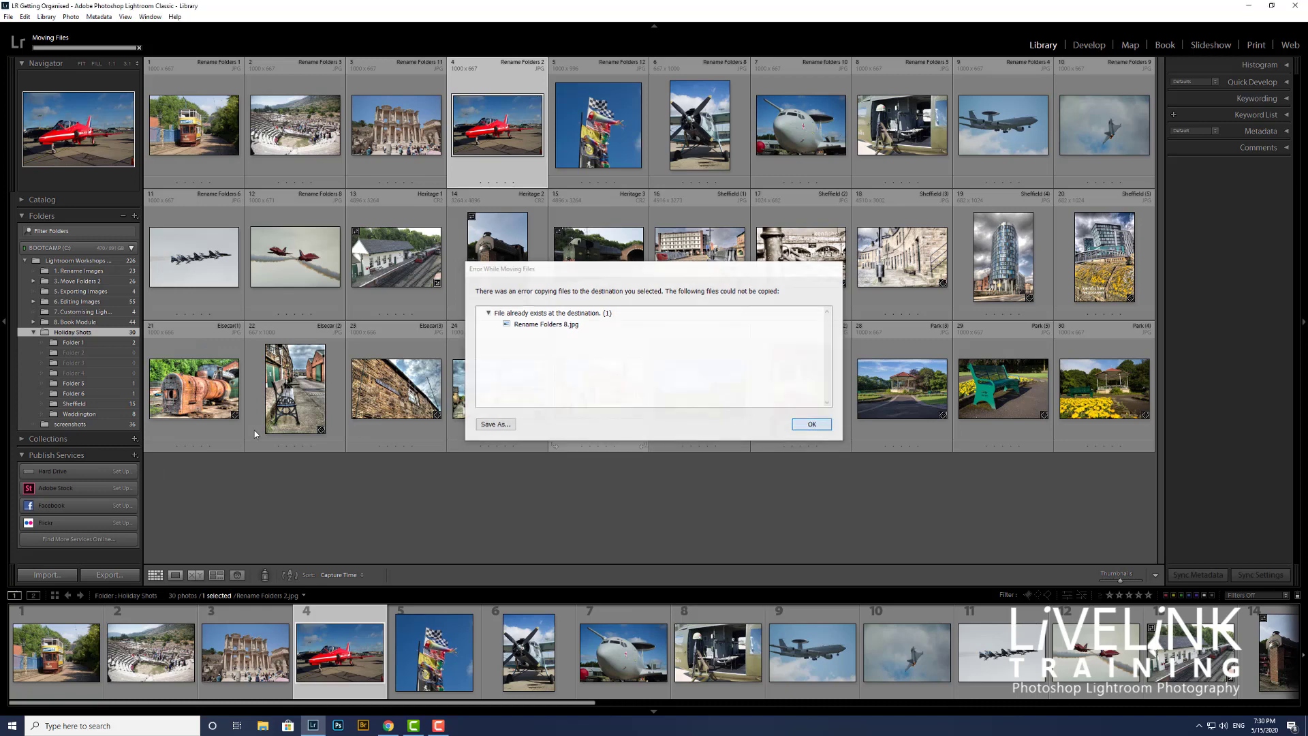
{"action": "left_click", "coordinate": [80, 413]}
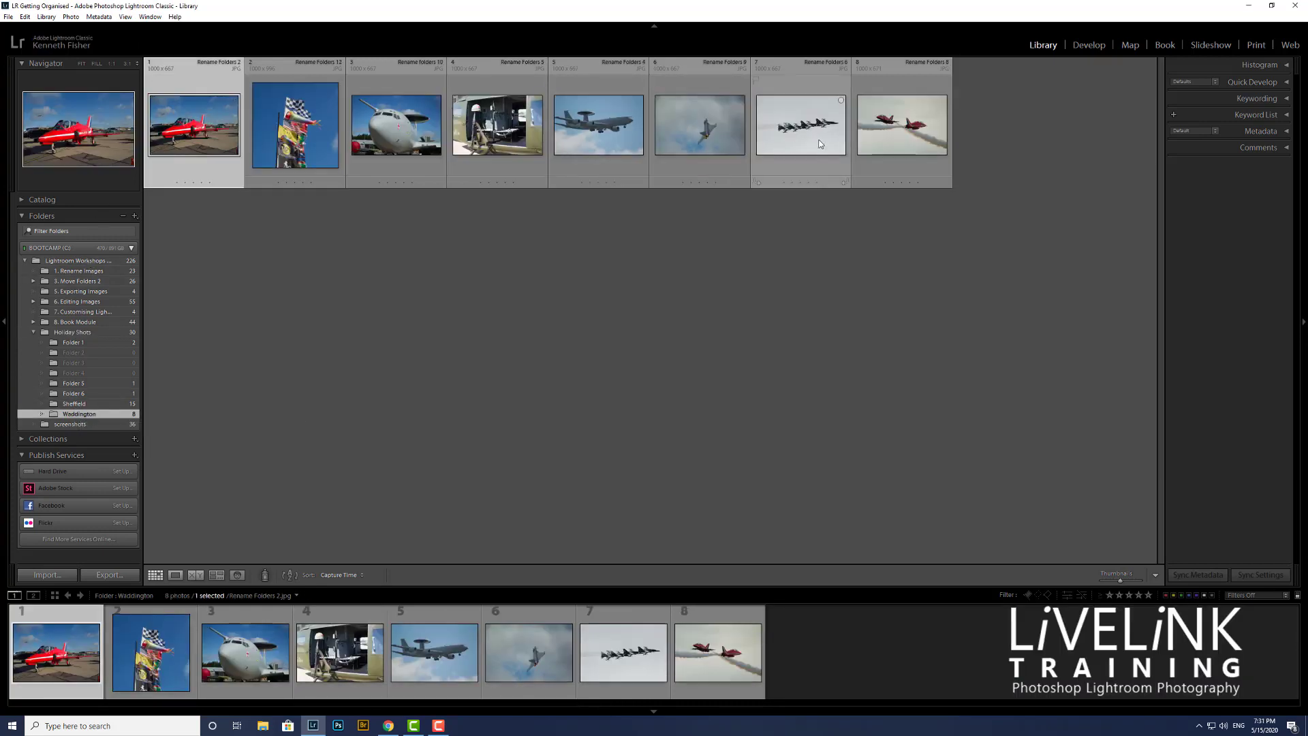
- Collapse the Holiday Shots folder and view the Birds of Prey subfolder of 8. Book Module
{"action": "left_click", "coordinate": [34, 332]}
{"action": "left_click", "coordinate": [75, 333]}
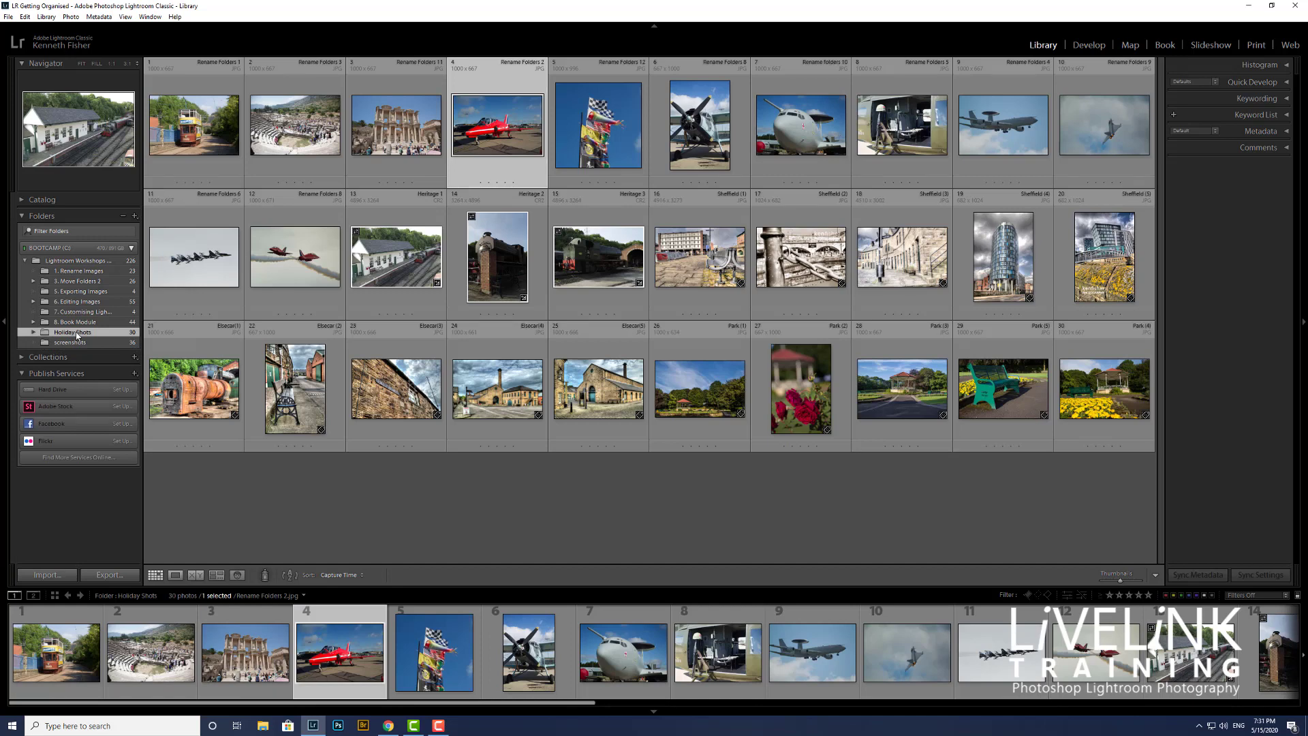
{"action": "left_click", "coordinate": [34, 322]}
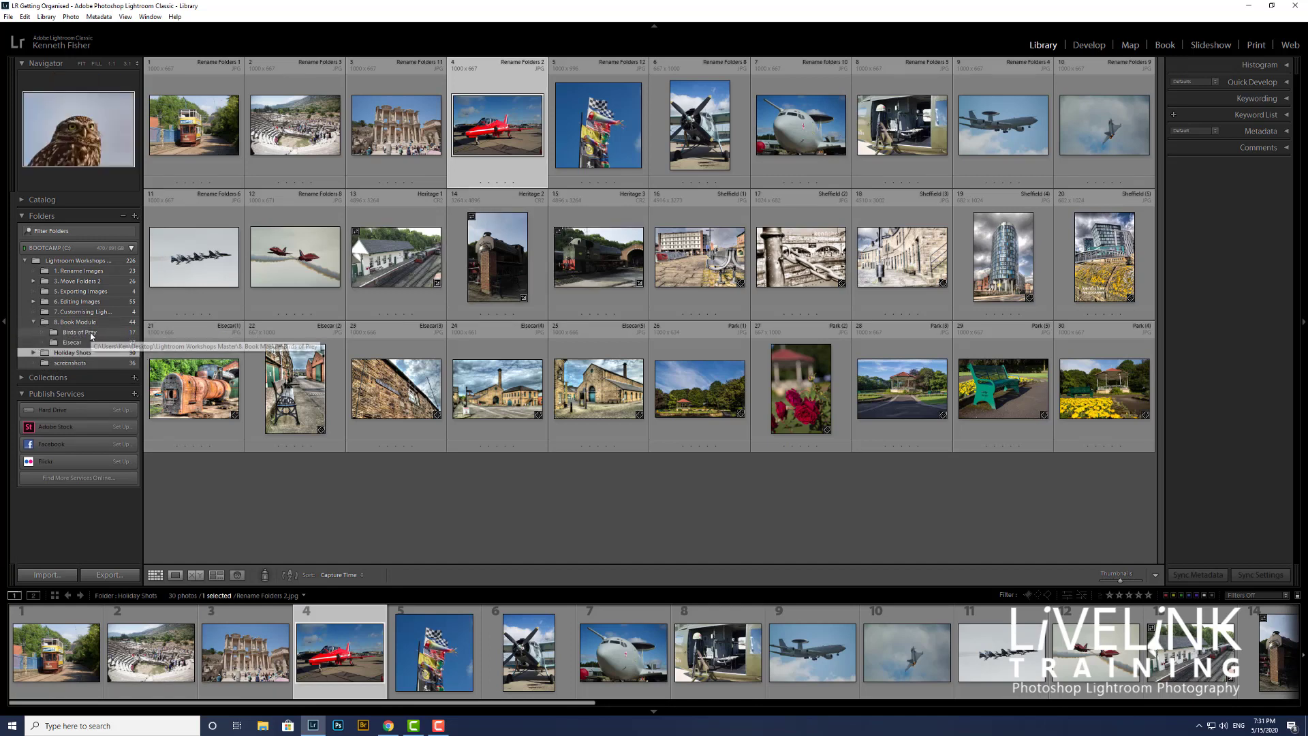
{"action": "left_click", "coordinate": [92, 333]}
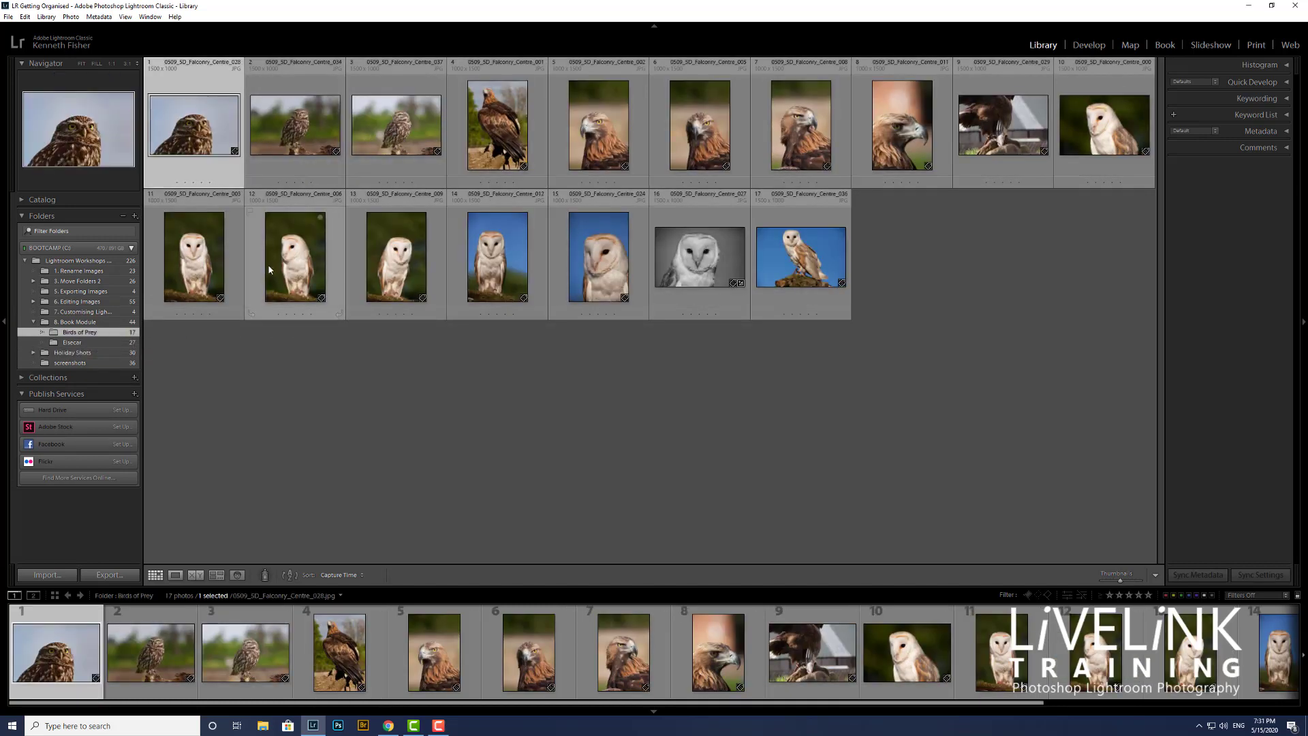
- Start removing the barn owl photo 0509_SD_Falconry_Centre_003 and cancel at the choice between deleting from disk and removing
{"action": "left_click", "coordinate": [197, 257]}
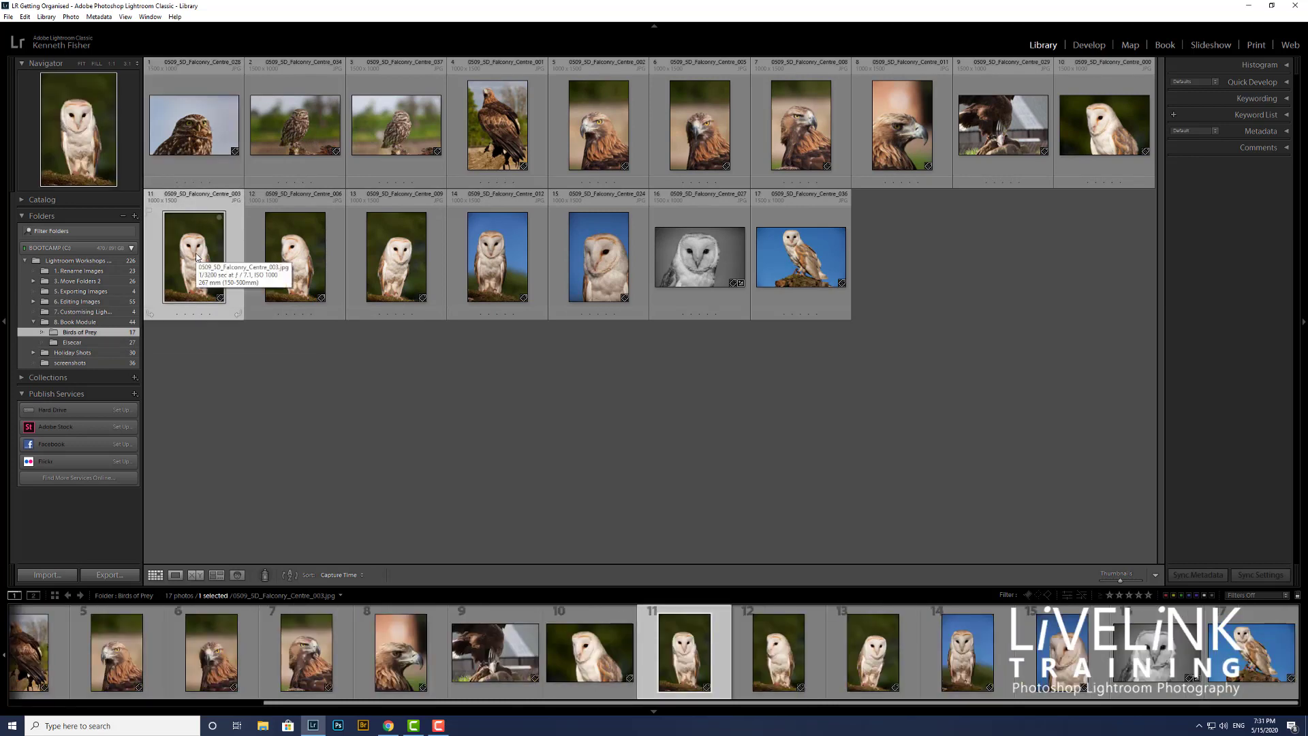
{"action": "right_click", "coordinate": [194, 249]}
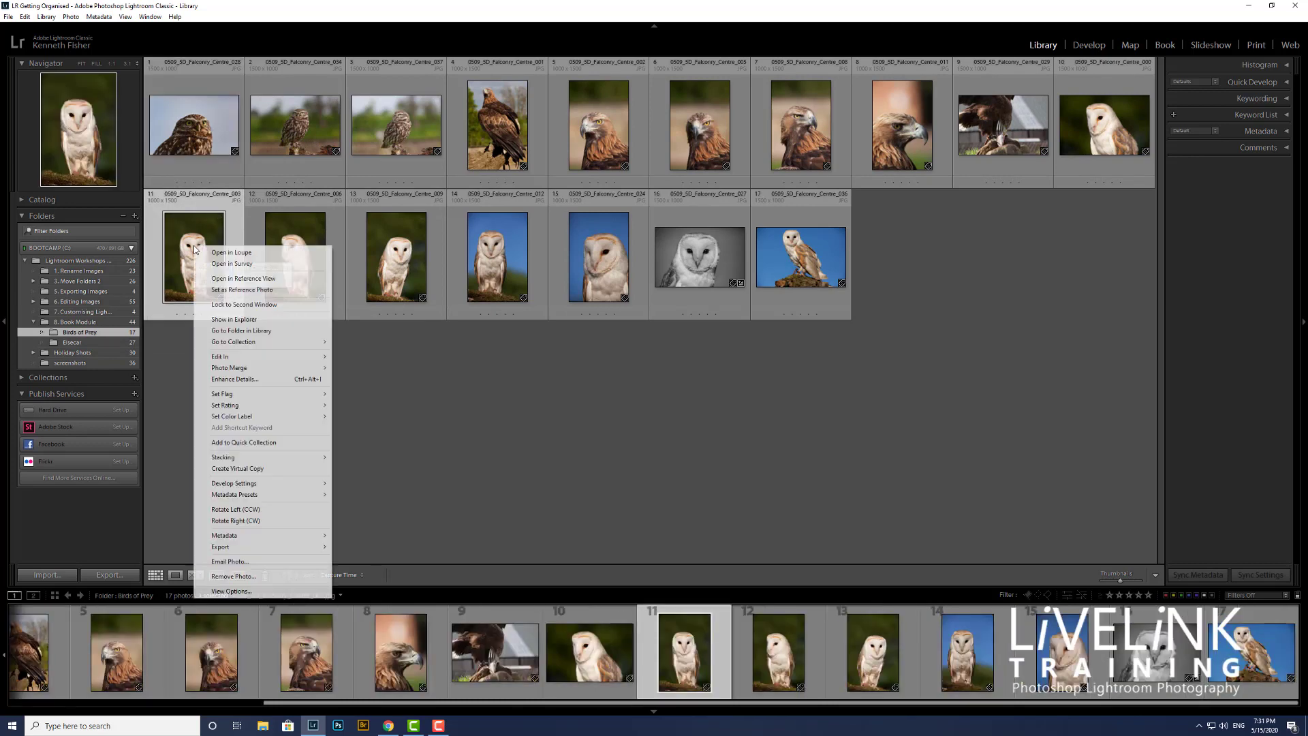
{"action": "left_click", "coordinate": [256, 576]}
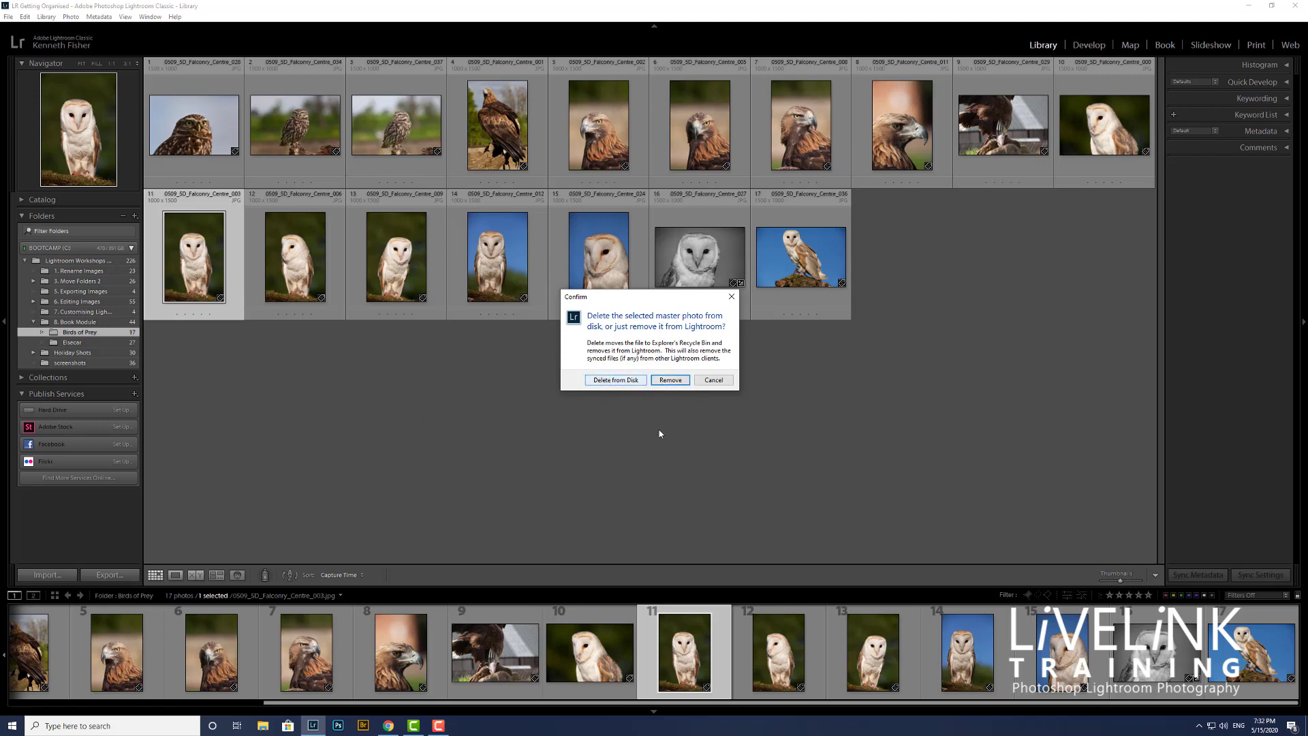
{"action": "left_click", "coordinate": [714, 381]}
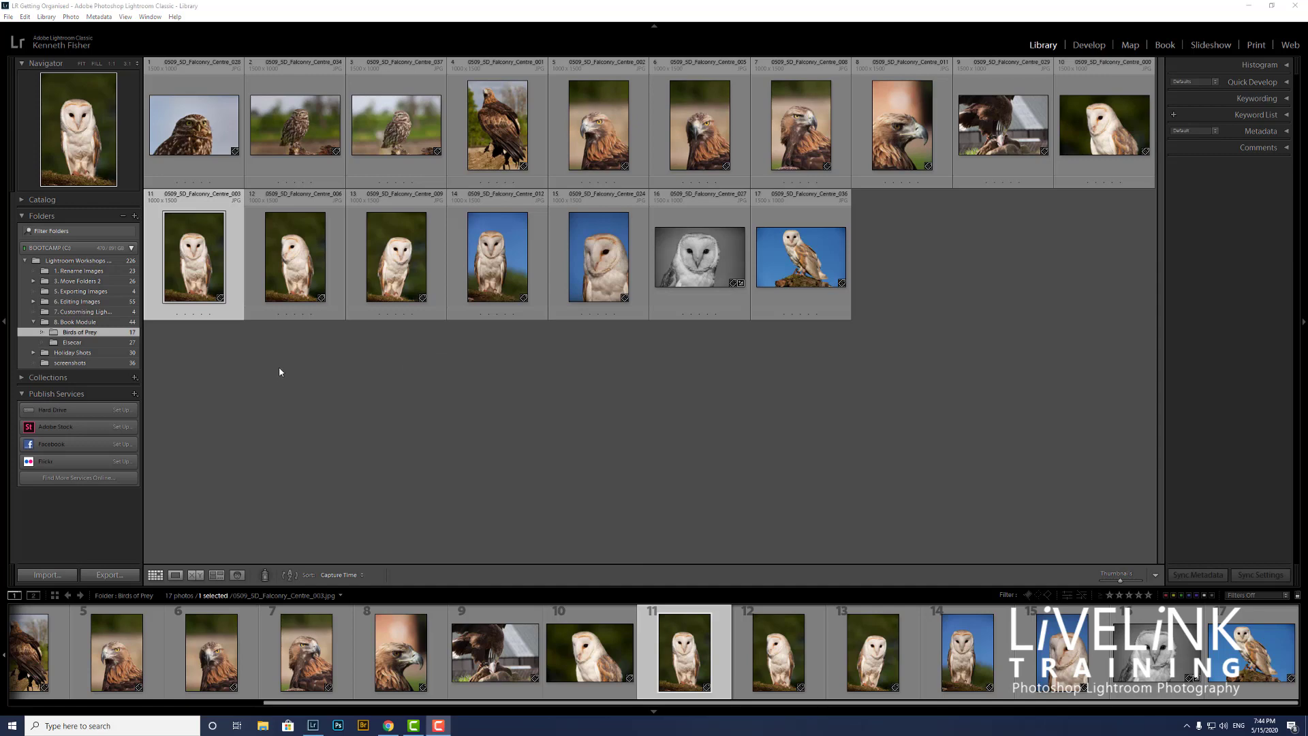
- Collapse the 8. Book Module folder and display all of its photos
{"action": "mouse_move", "coordinate": [96, 271]}
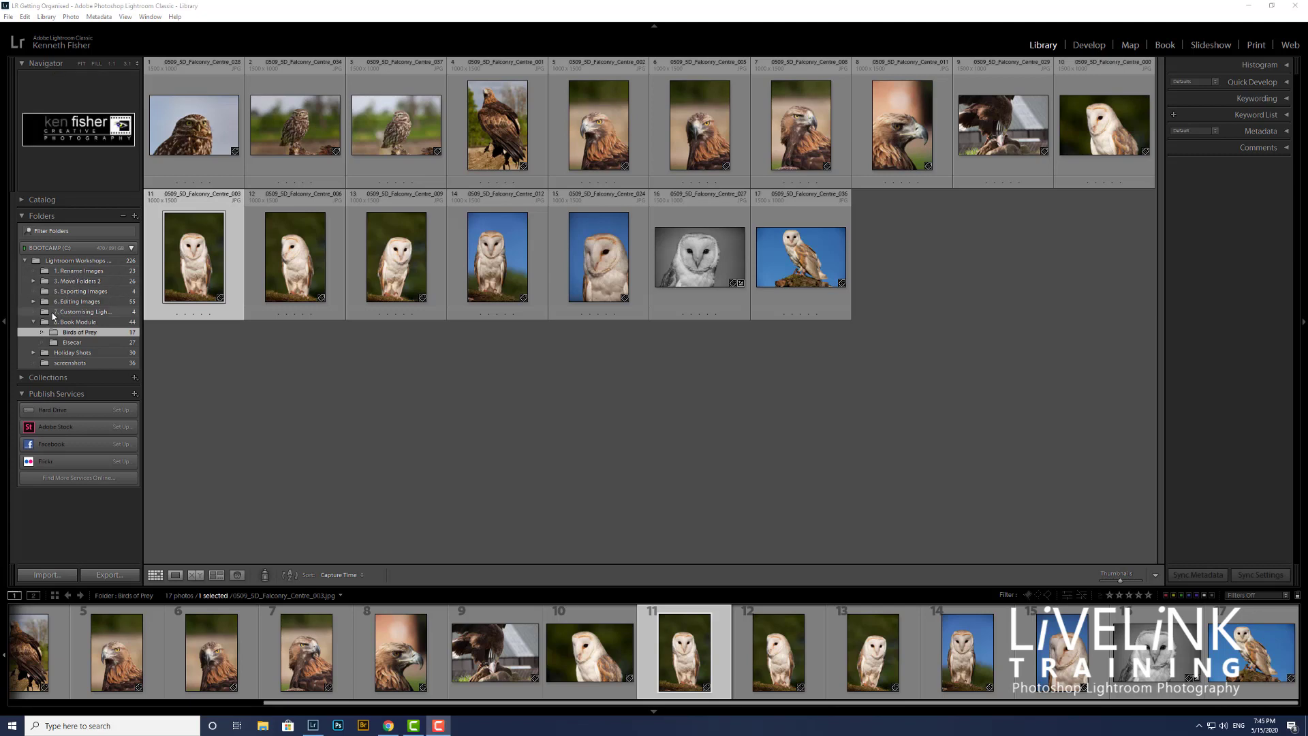
{"action": "left_click", "coordinate": [34, 323]}
{"action": "left_click", "coordinate": [76, 323]}
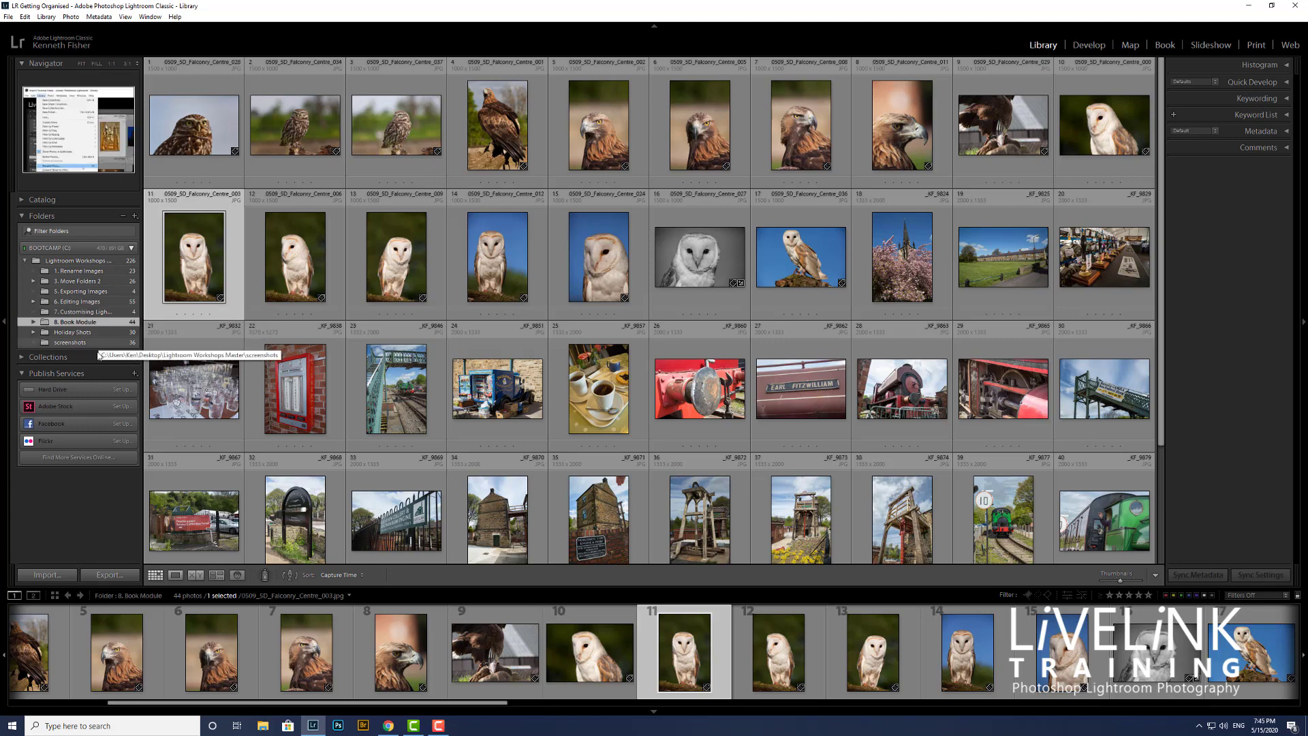
- Reveal the collections and view the photos of the My Collections set with its contents collapsed
{"action": "left_click", "coordinate": [22, 357]}
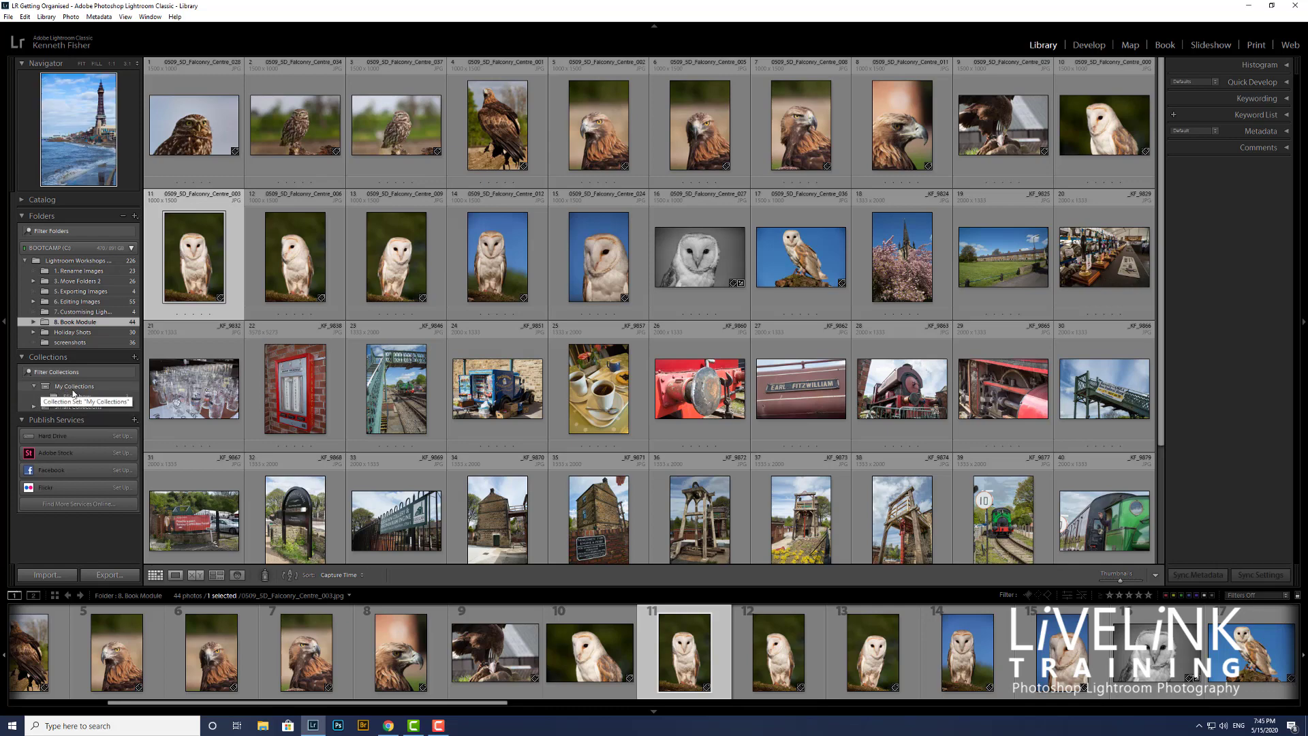
{"action": "left_click", "coordinate": [34, 386]}
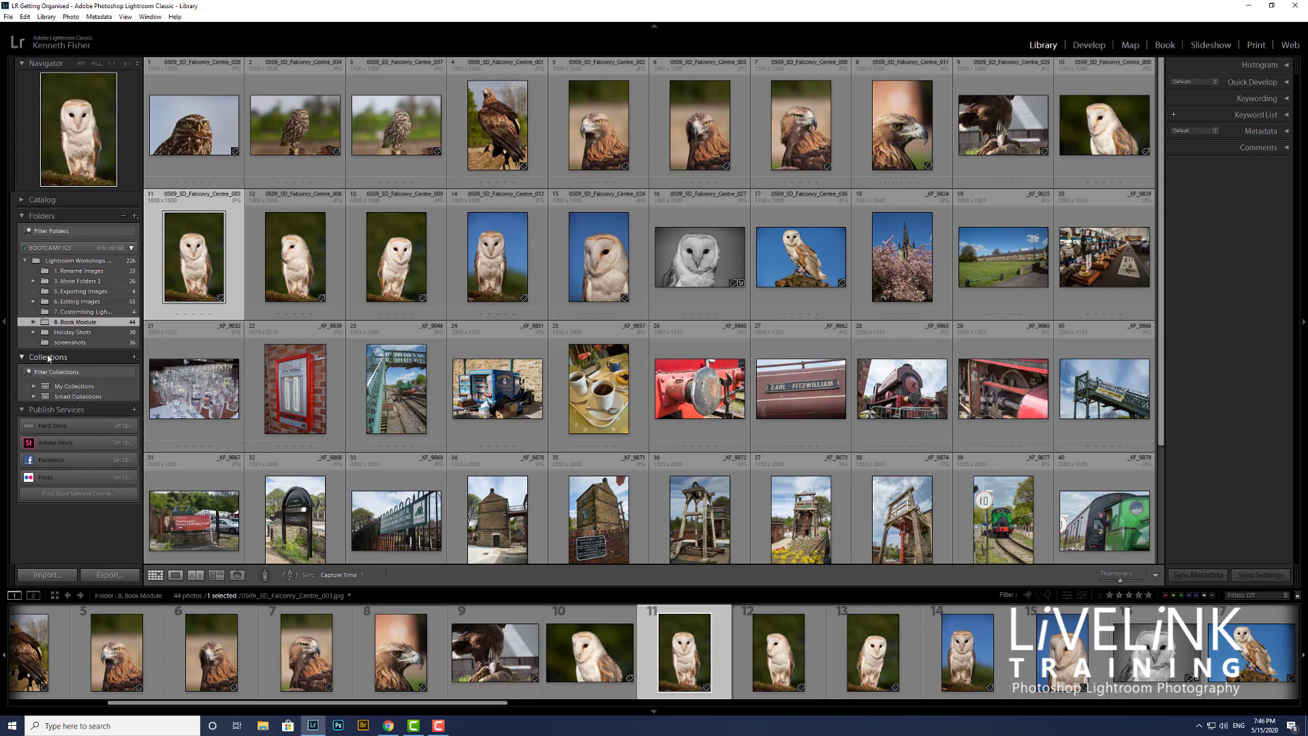
{"action": "left_click", "coordinate": [106, 387]}
{"action": "right_click", "coordinate": [108, 388]}
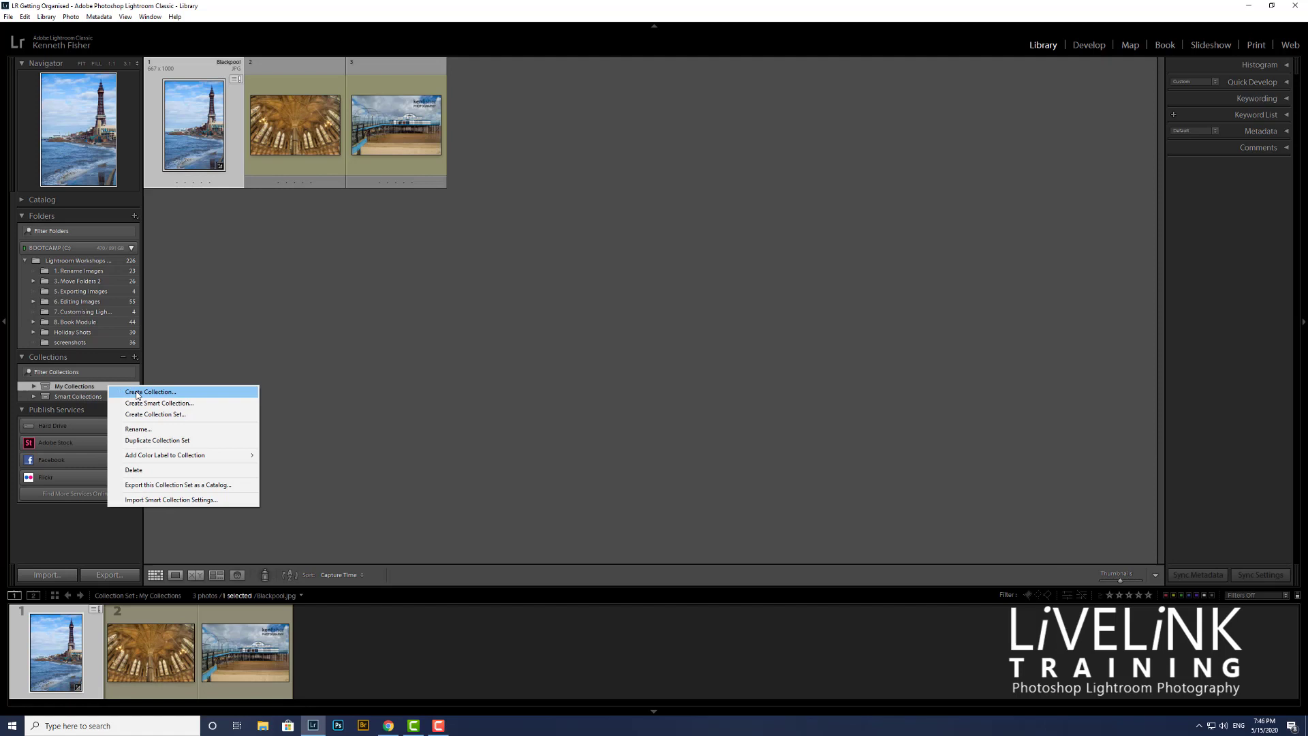
{"action": "left_click", "coordinate": [153, 429]}
{"action": "left_click", "coordinate": [745, 370]}
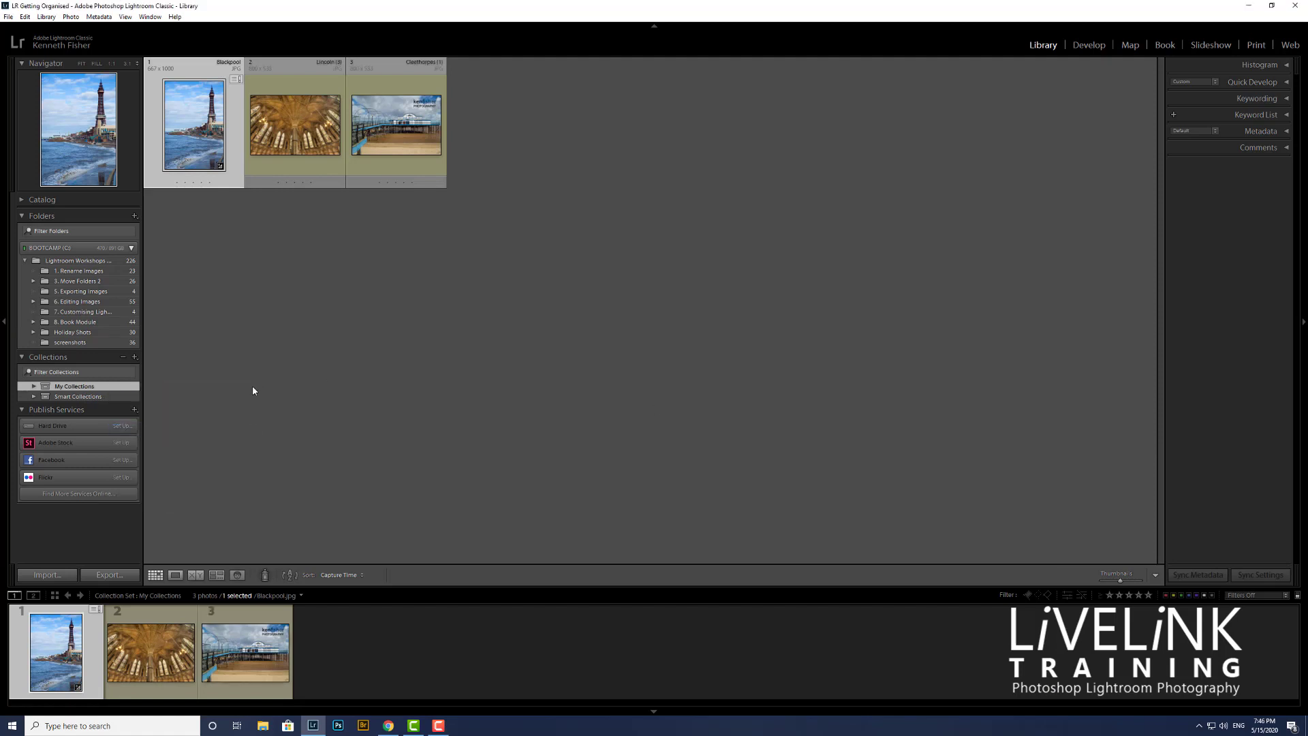
- Delete the My Collections collection set together with the collections it contains
{"action": "right_click", "coordinate": [133, 387]}
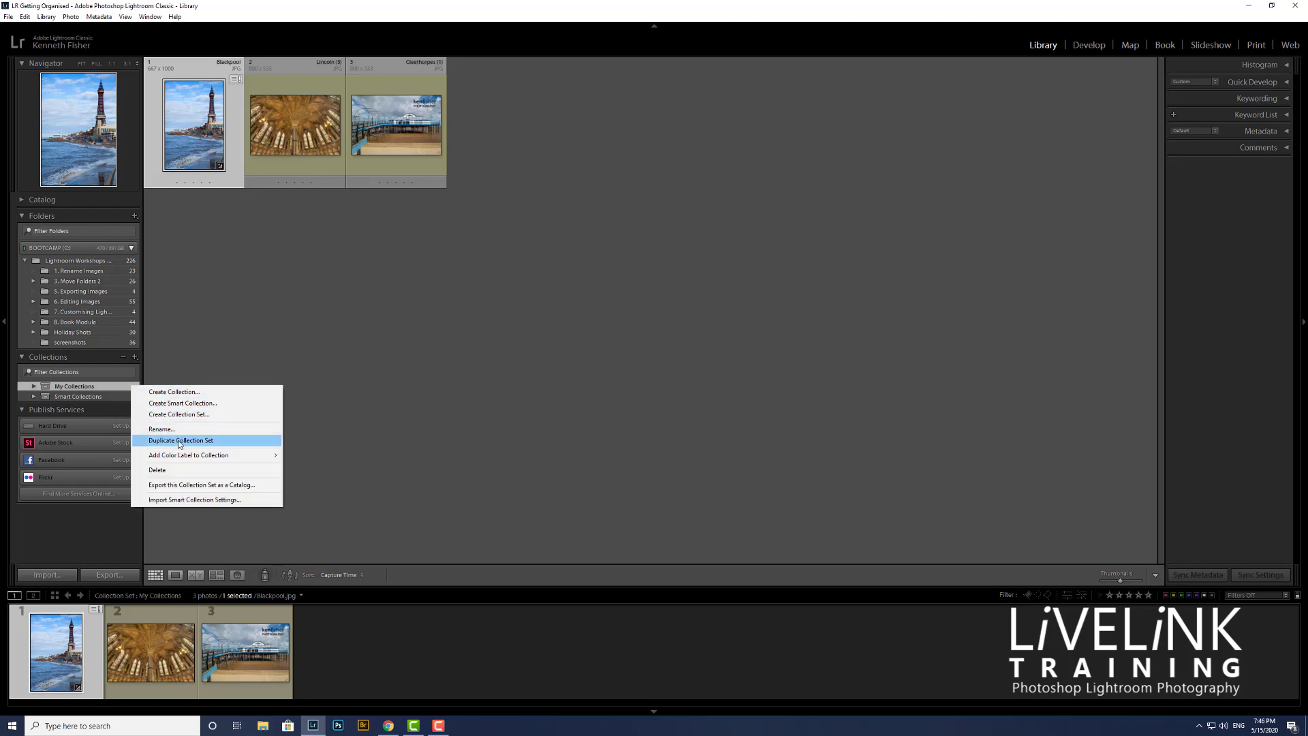
{"action": "left_click", "coordinate": [178, 471]}
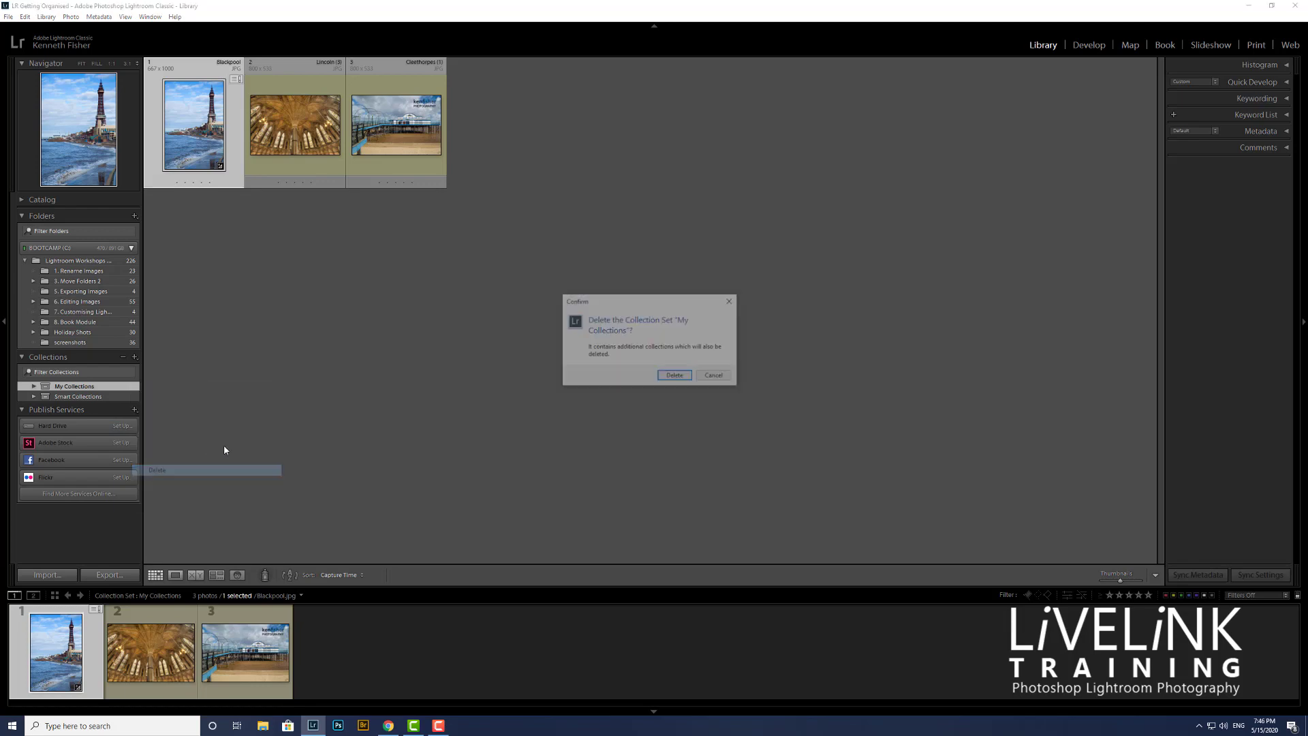
{"action": "left_click", "coordinate": [676, 379]}
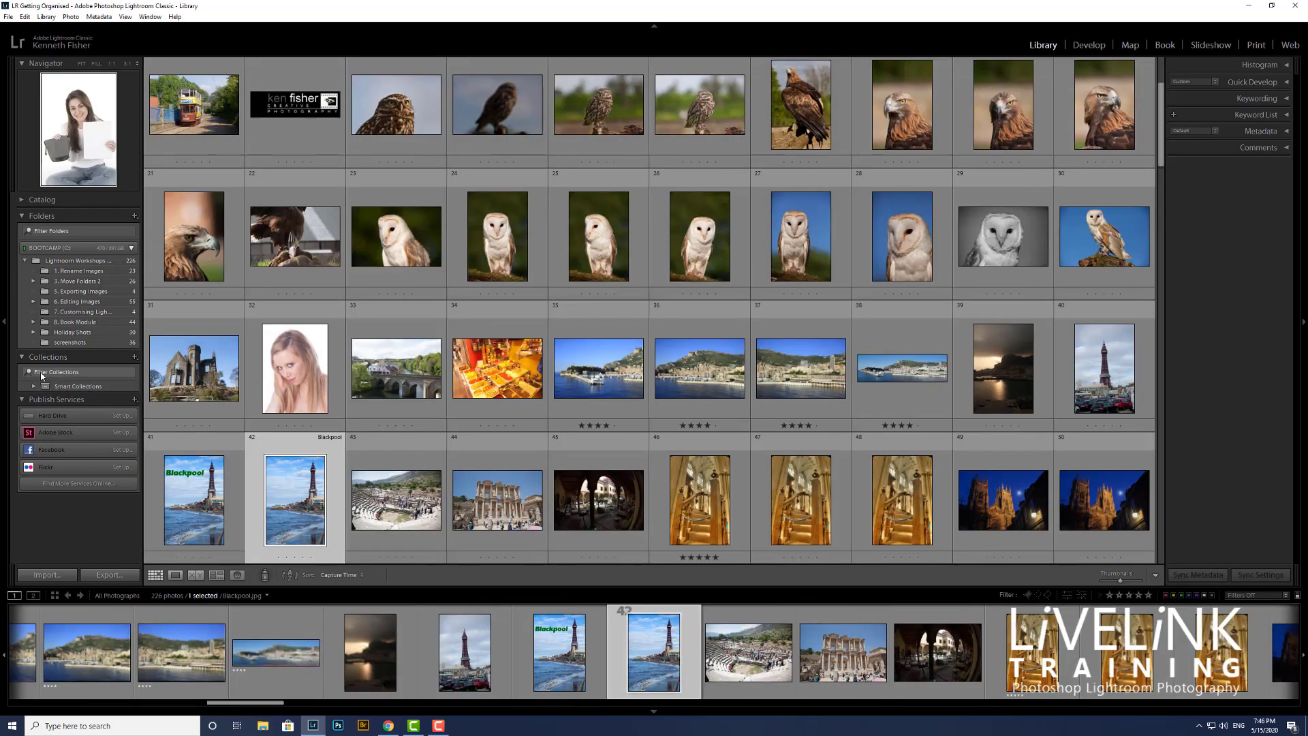
- Create a new collection named Slideshow outside any collection set
{"action": "left_click", "coordinate": [134, 358]}
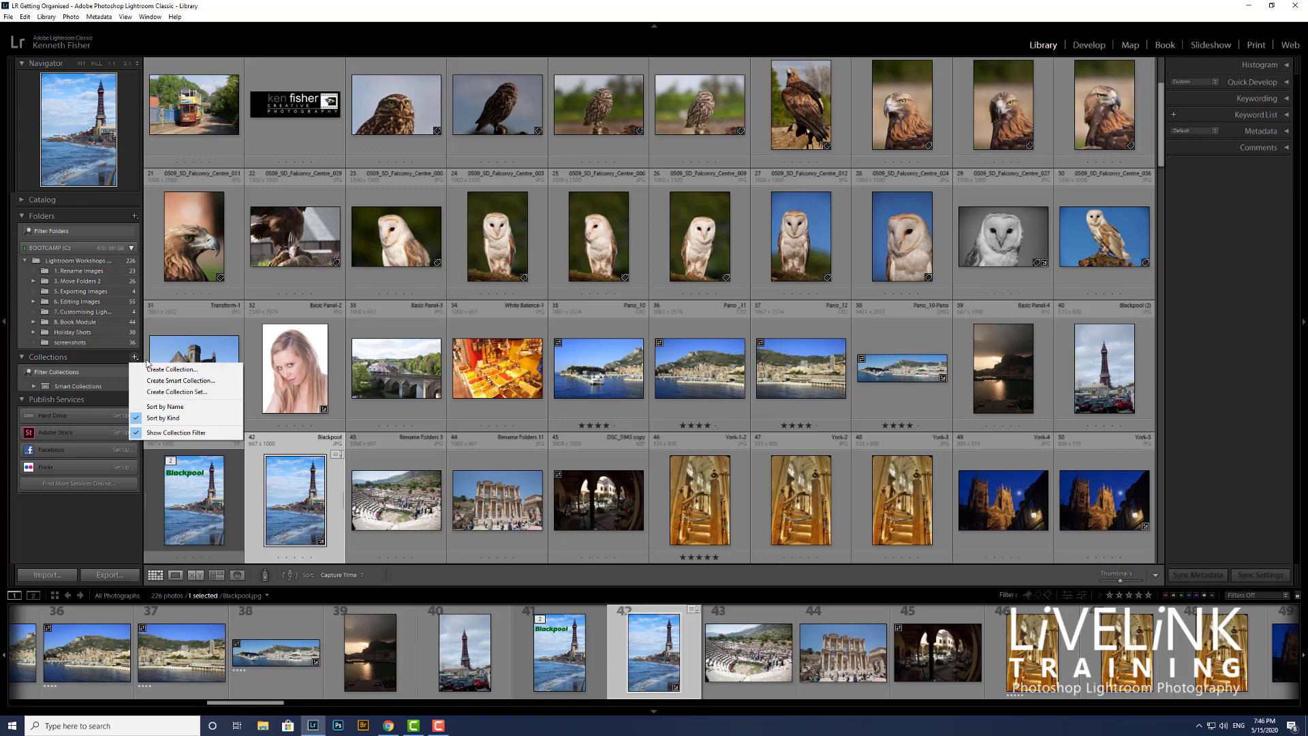
{"action": "left_click", "coordinate": [172, 370]}
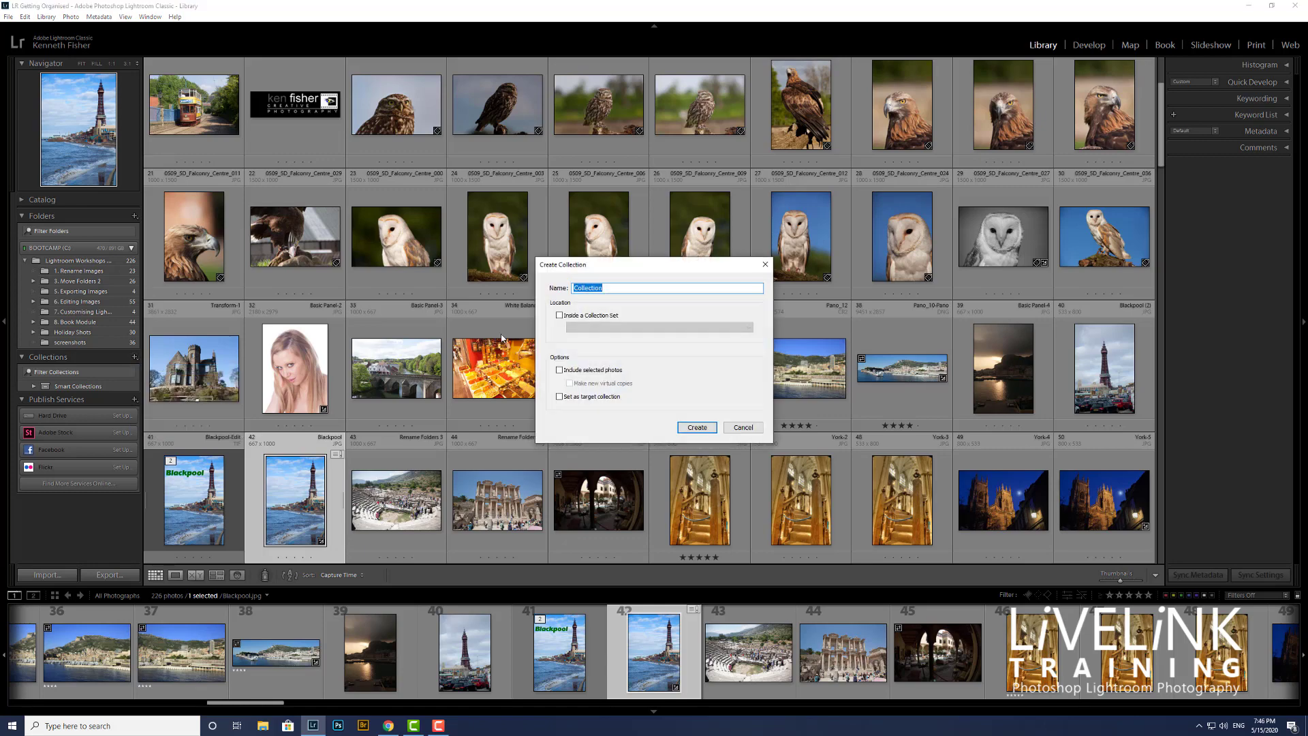
{"action": "type", "text": "Slideshow"}
{"action": "left_click", "coordinate": [696, 428]}
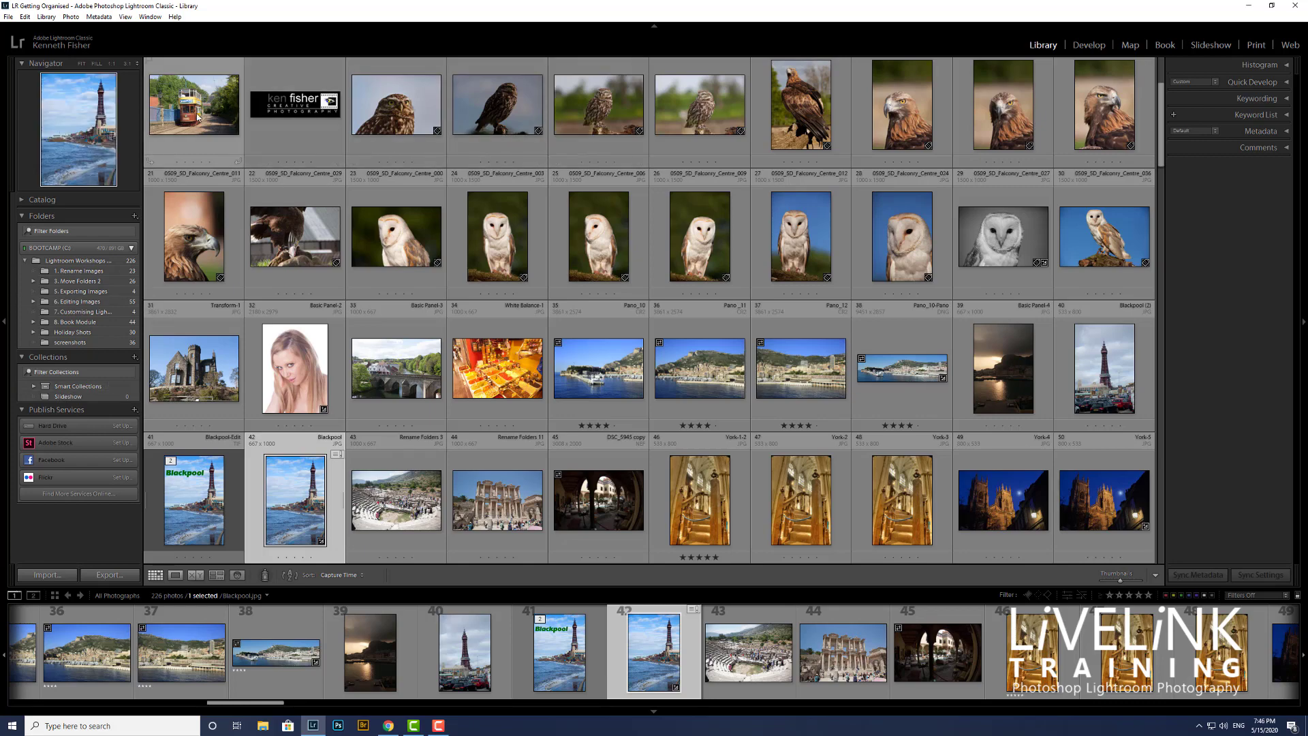
- Add the York-4 photo from the 1. Rename Images folder to the Slideshow collection and view that collection
{"action": "left_click", "coordinate": [87, 272]}
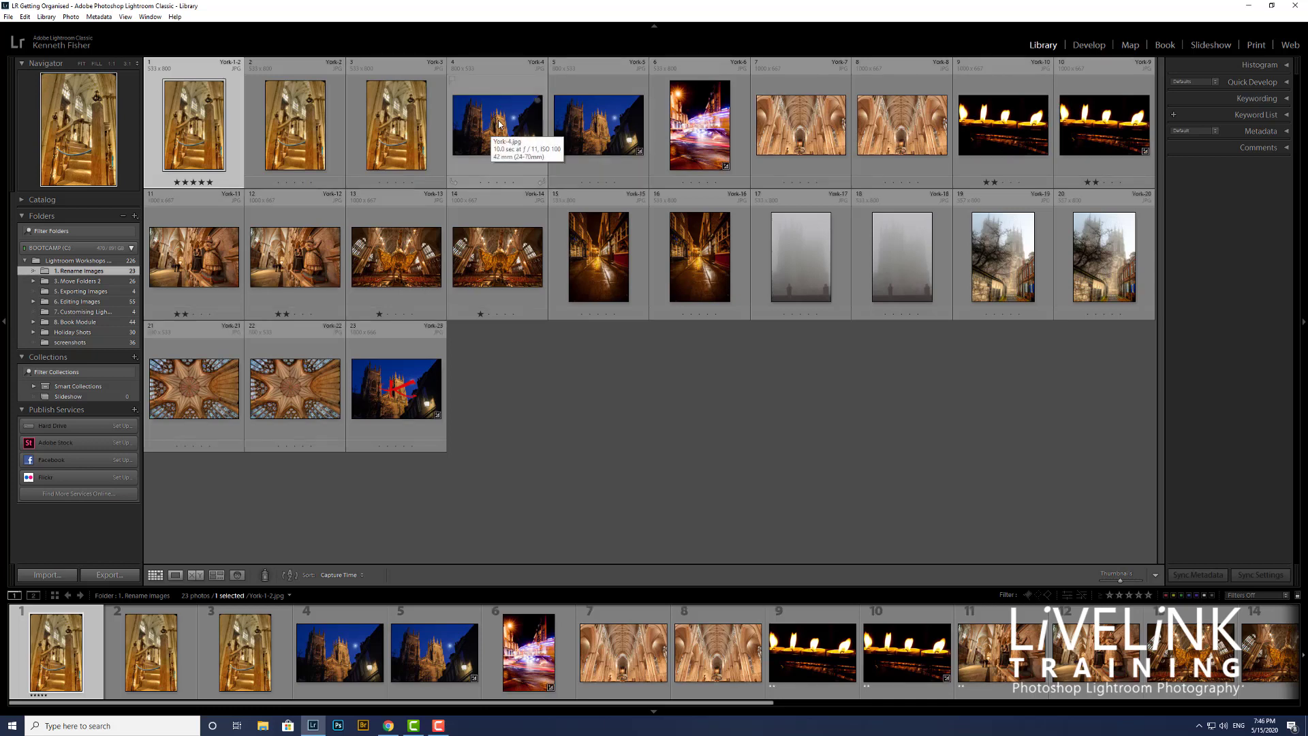
{"action": "left_click_drag", "start_coordinate": [500, 125], "coordinate": [87, 396]}
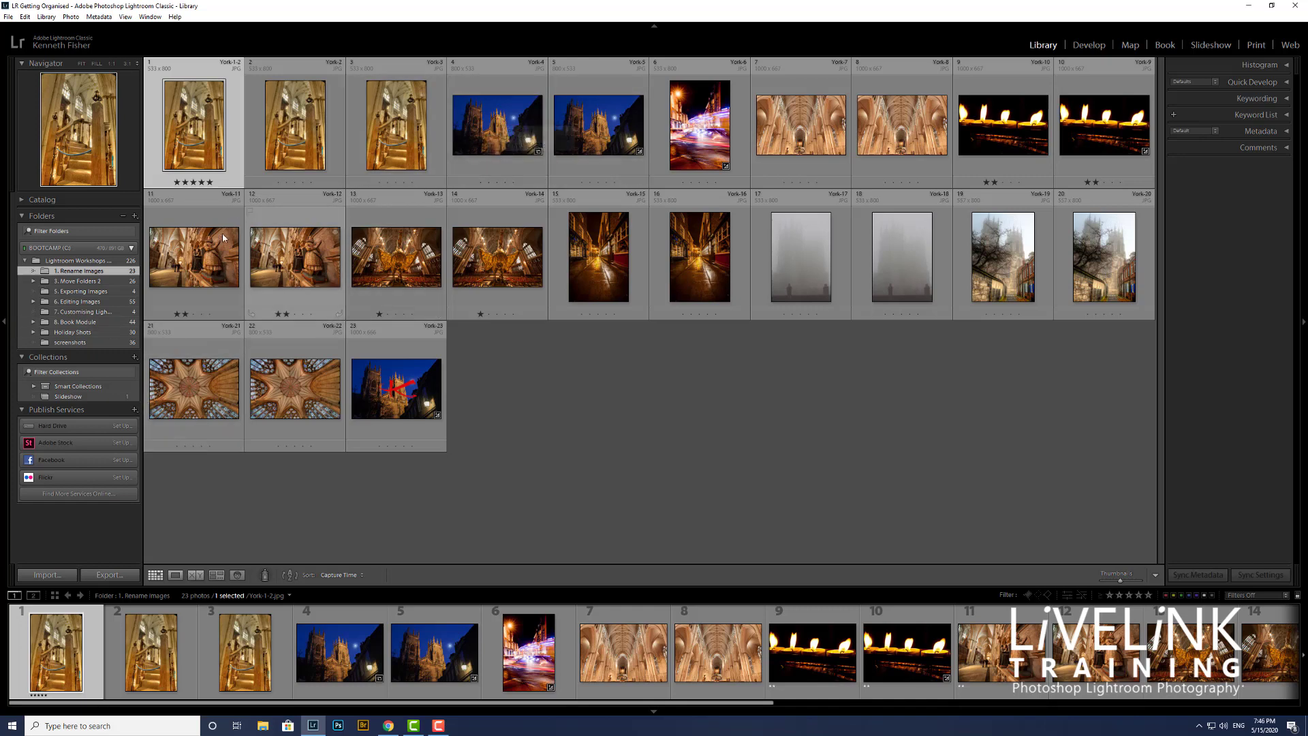
{"action": "mouse_move", "coordinate": [91, 396]}
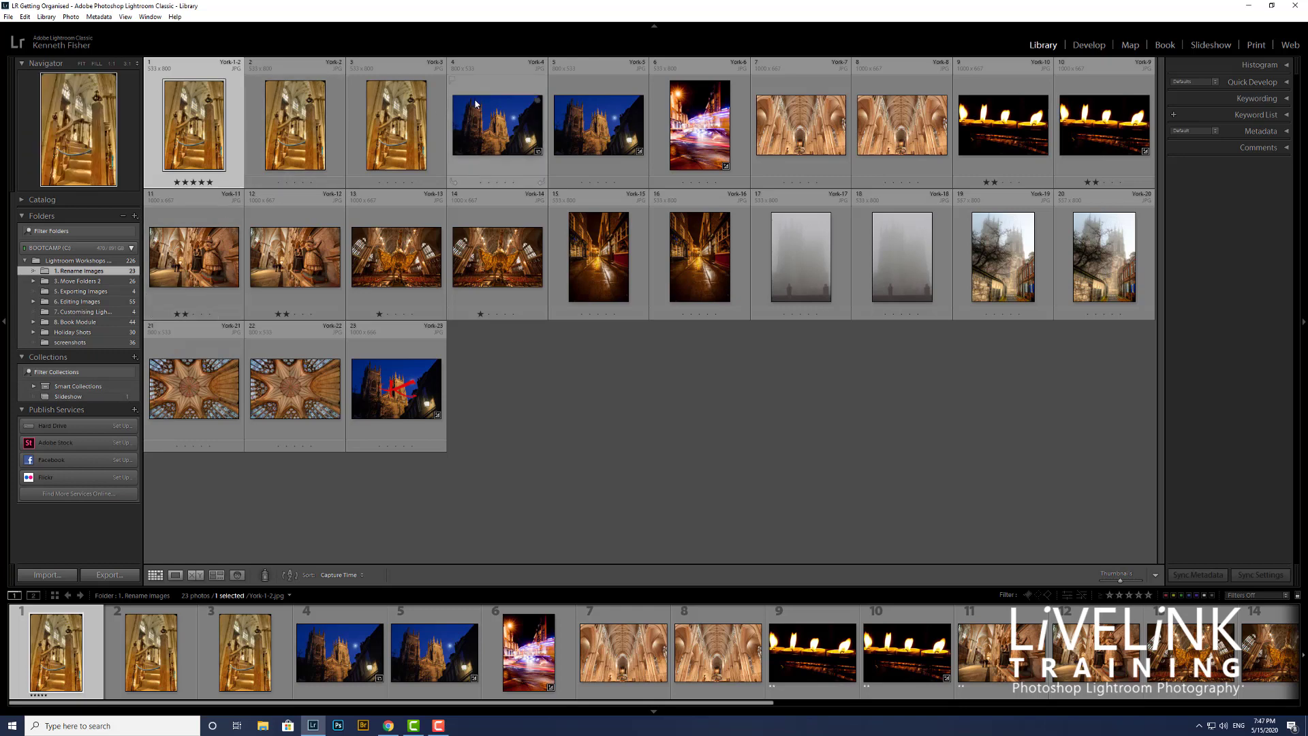
{"action": "left_click_drag", "start_coordinate": [497, 125], "coordinate": [61, 415]}
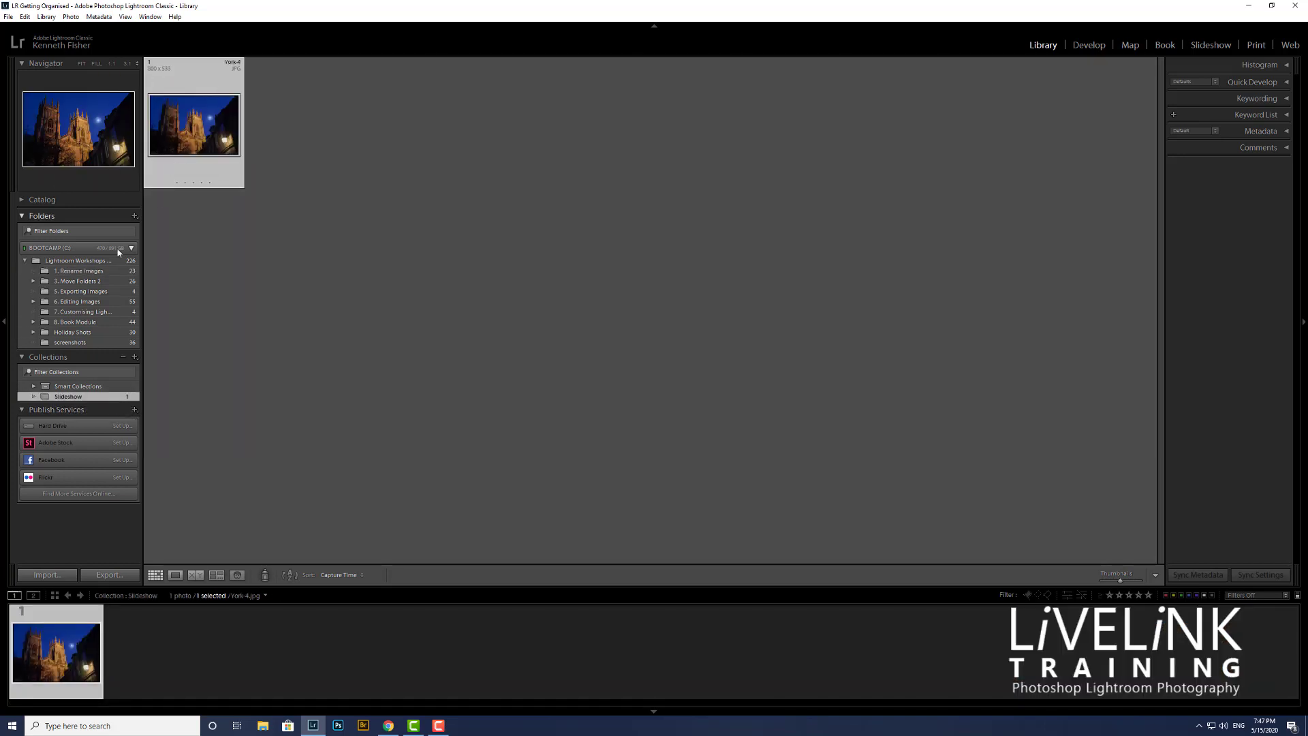
- Add the Basic Panel-3 and Pano_11 photos from the 6. Editing Images folder to the Slideshow collection
{"action": "left_click", "coordinate": [73, 292]}
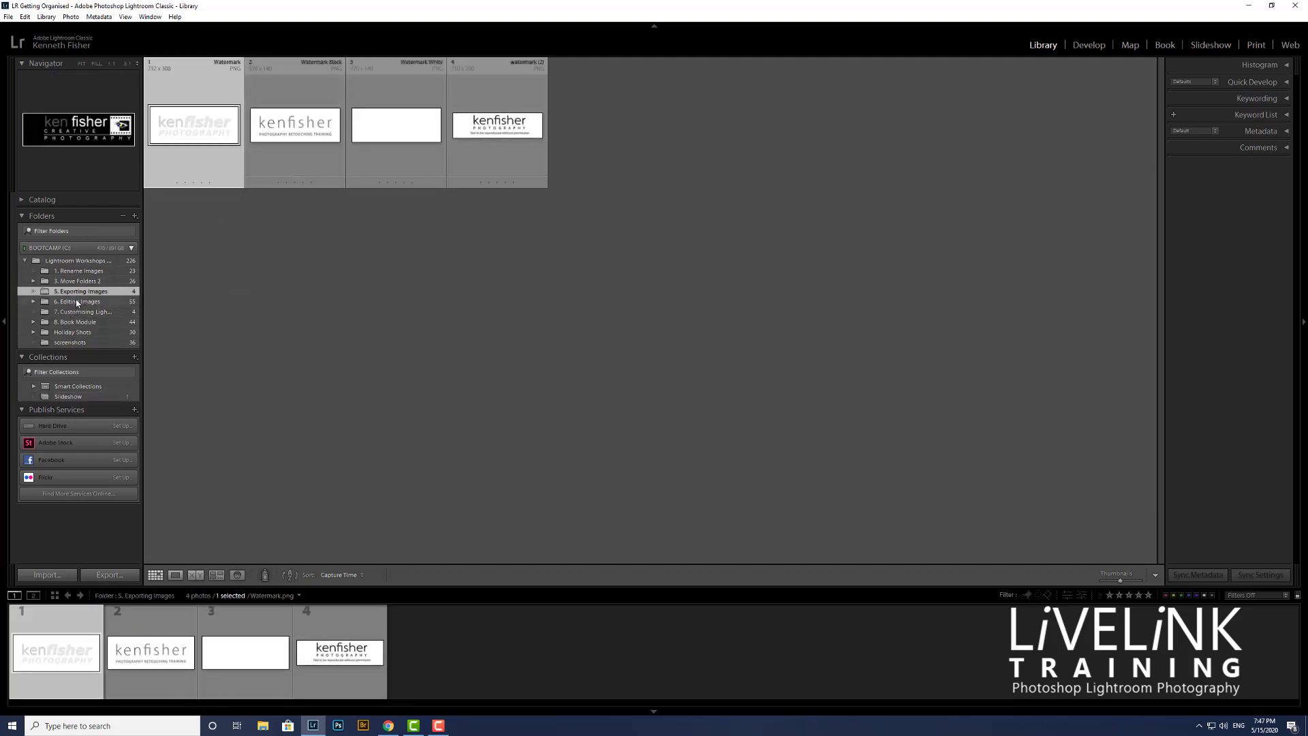
{"action": "left_click", "coordinate": [77, 302]}
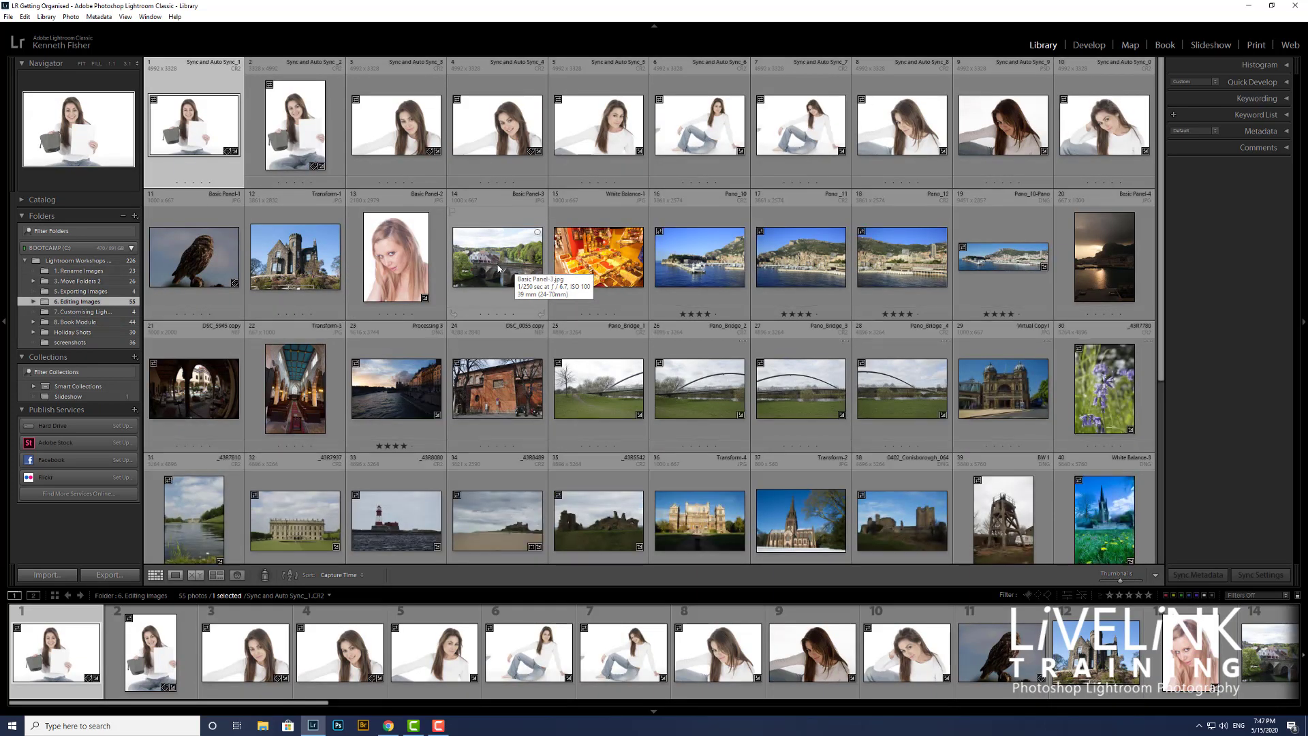
{"action": "left_click_drag", "start_coordinate": [505, 262], "coordinate": [88, 398]}
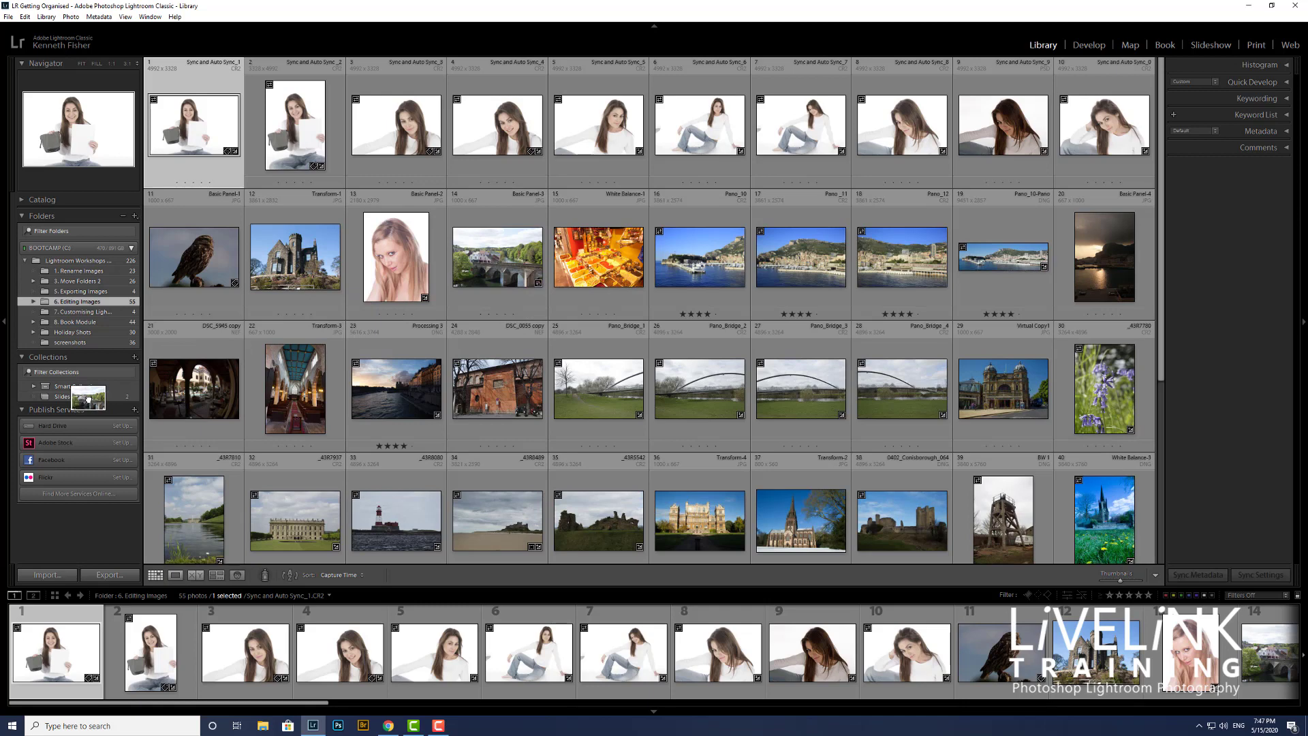
{"action": "left_click_drag", "start_coordinate": [810, 256], "coordinate": [82, 398]}
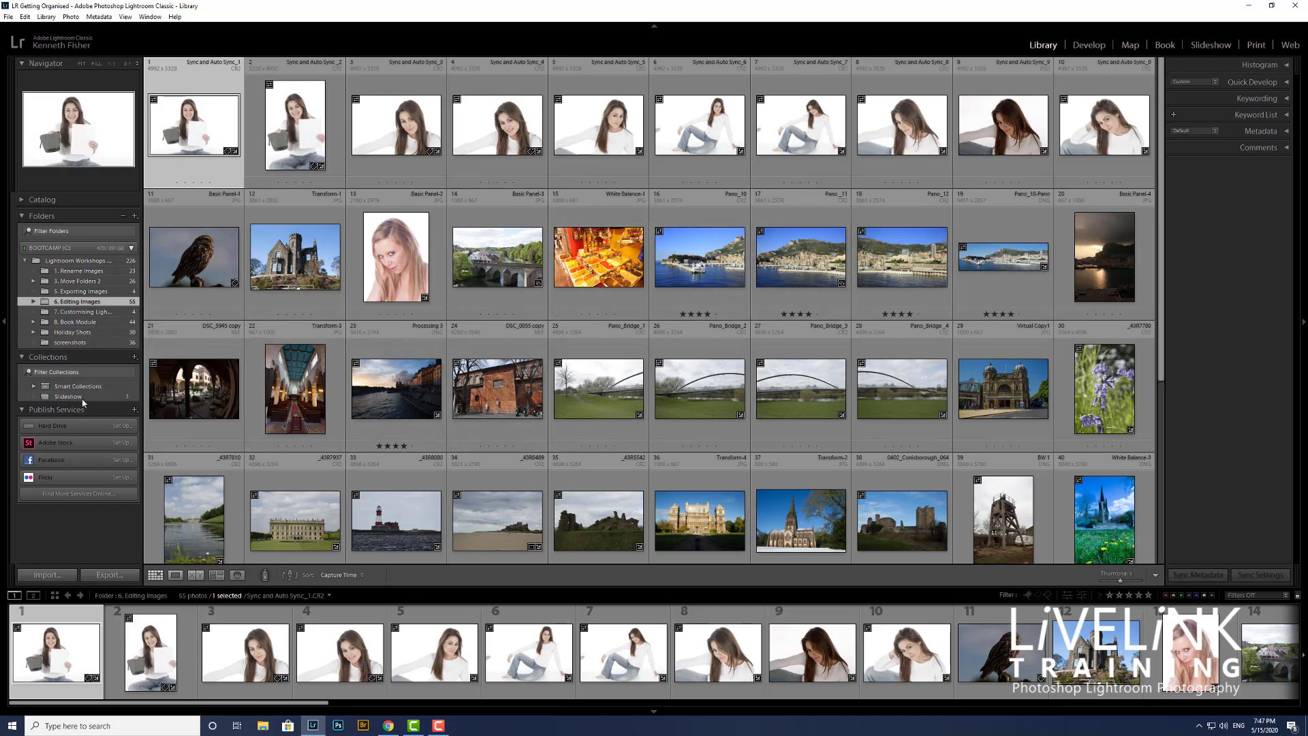
- Add the Ferris wheel and ruined abbey photos from the 3. Move Folders 2 folder to the Slideshow collection
{"action": "left_click", "coordinate": [81, 281]}
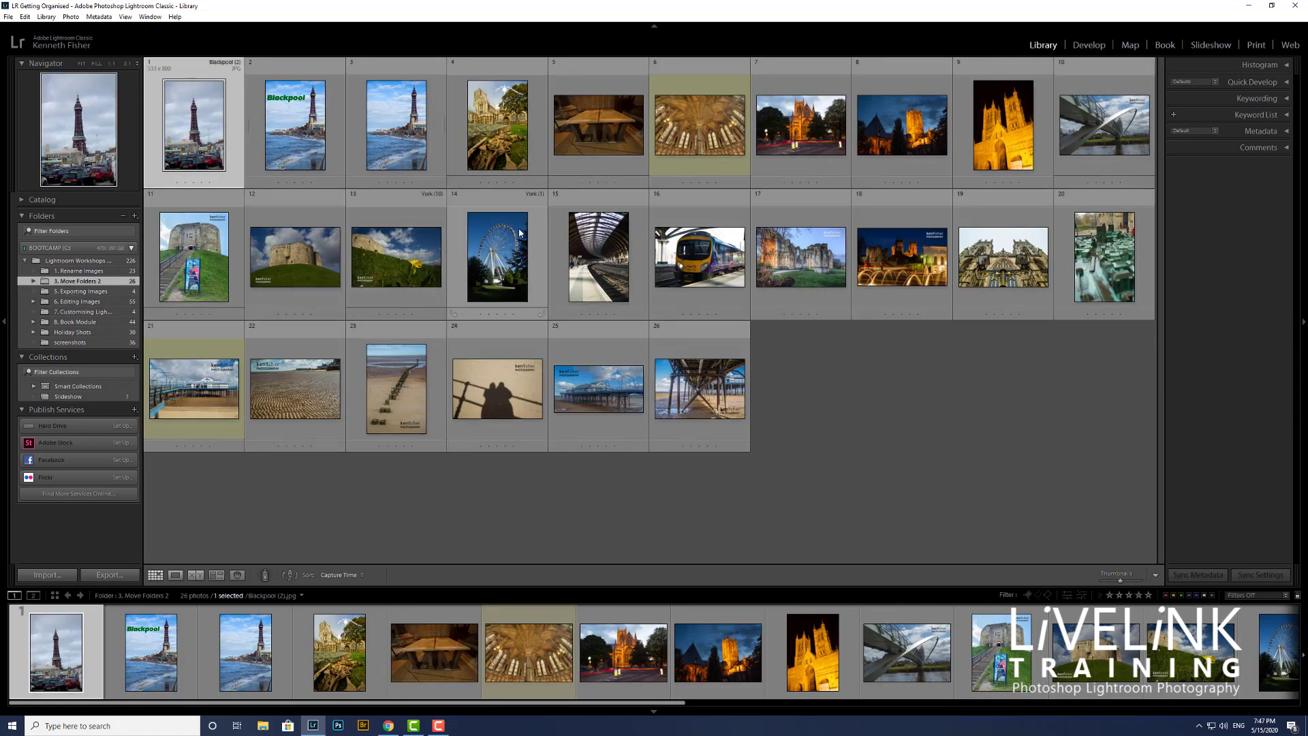
{"action": "left_click_drag", "start_coordinate": [497, 255], "coordinate": [75, 397]}
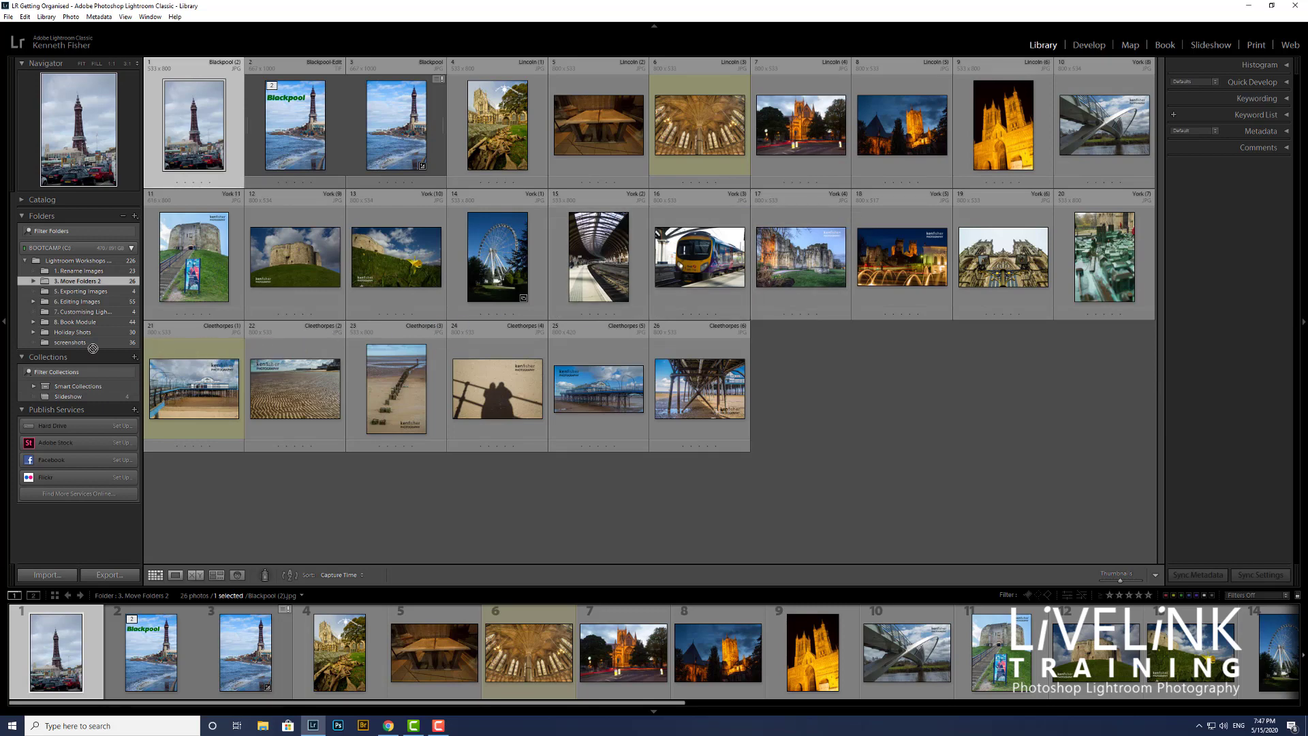
{"action": "left_click_drag", "start_coordinate": [72, 384], "coordinate": [68, 396]}
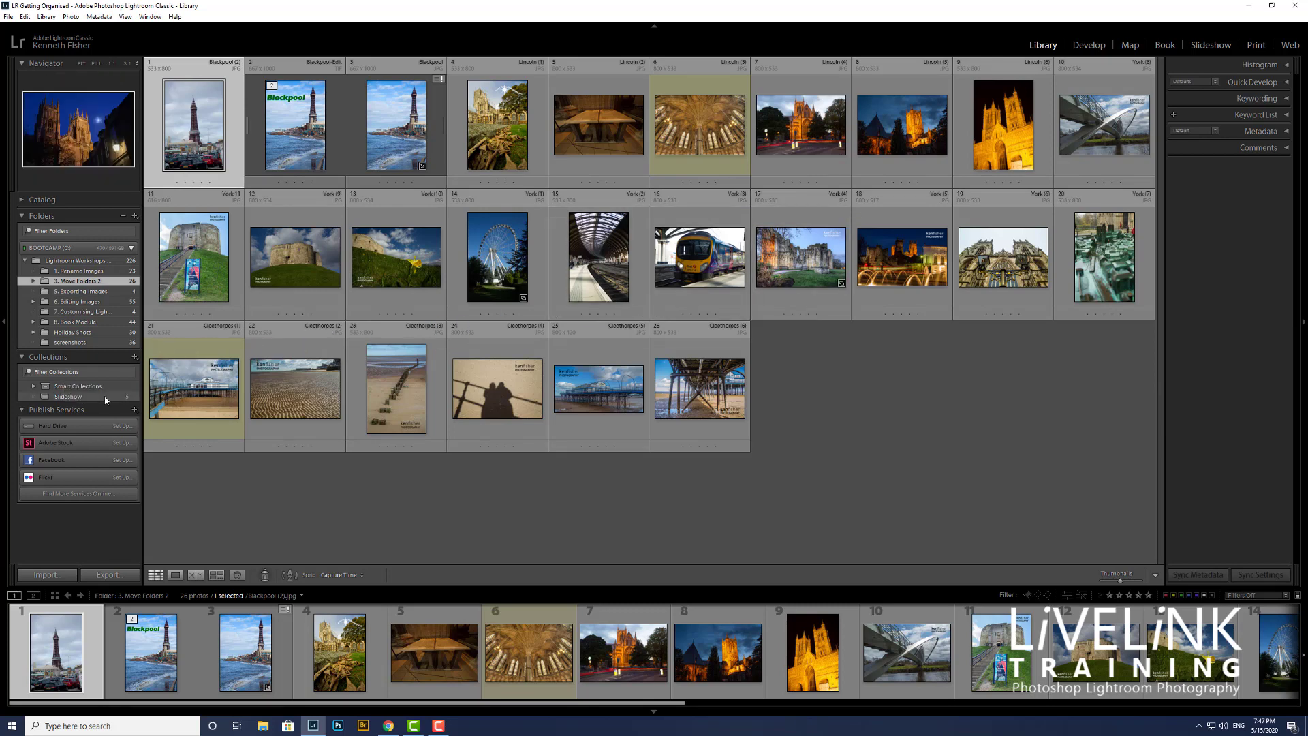
- View the Slideshow collection's photos in the Slideshow module and return to the Library
{"action": "left_click", "coordinate": [94, 397]}
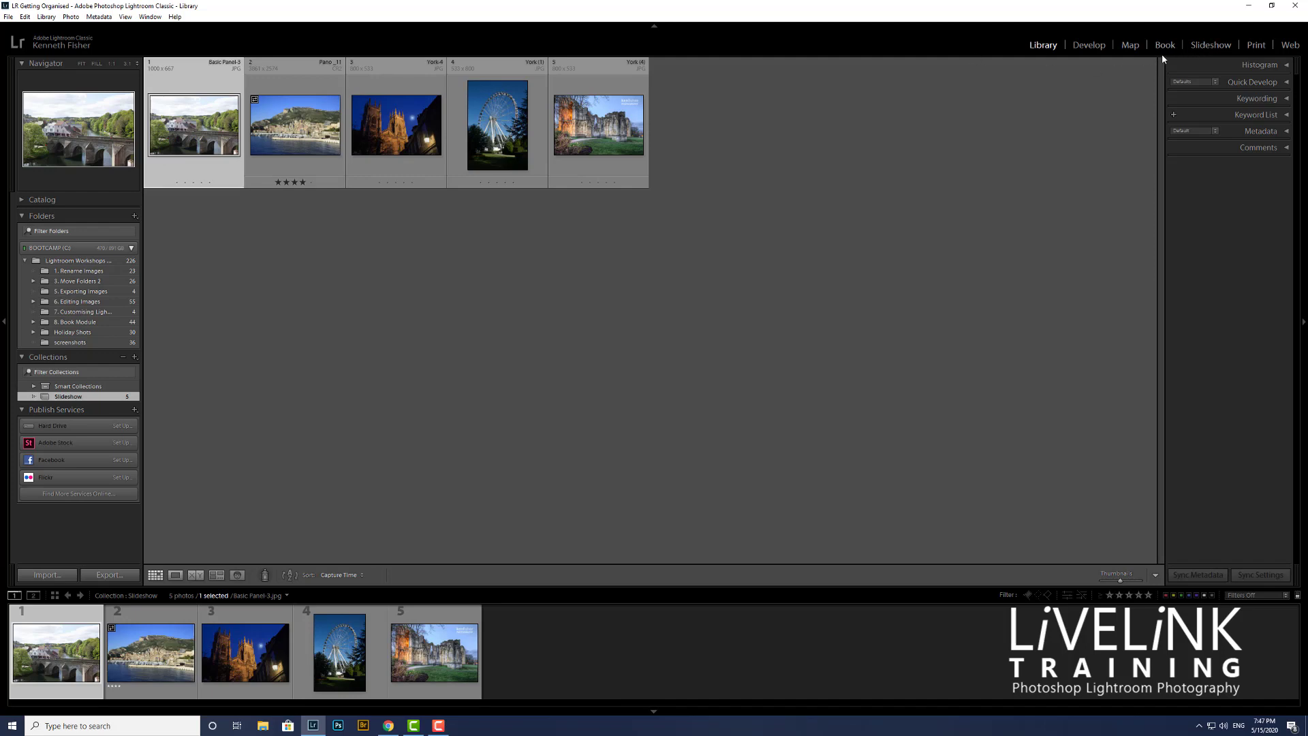
{"action": "left_click", "coordinate": [1207, 47]}
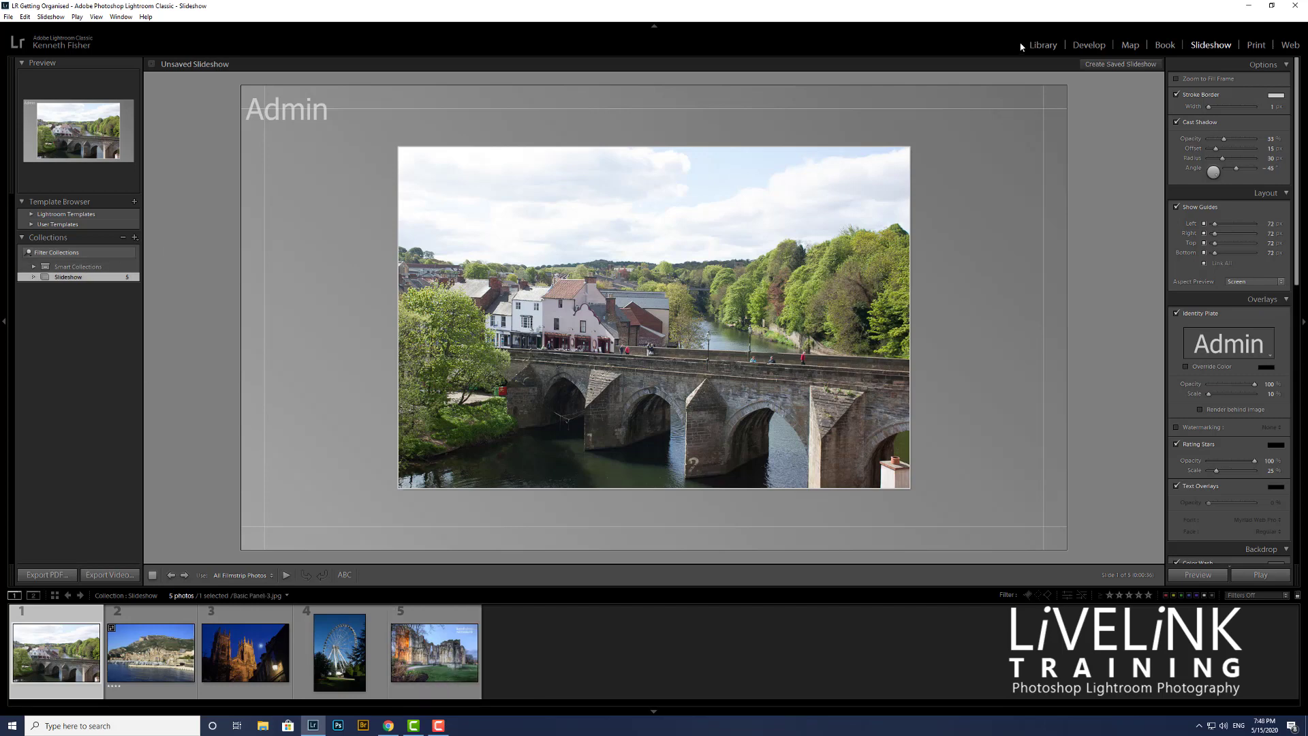
{"action": "left_click", "coordinate": [1041, 46]}
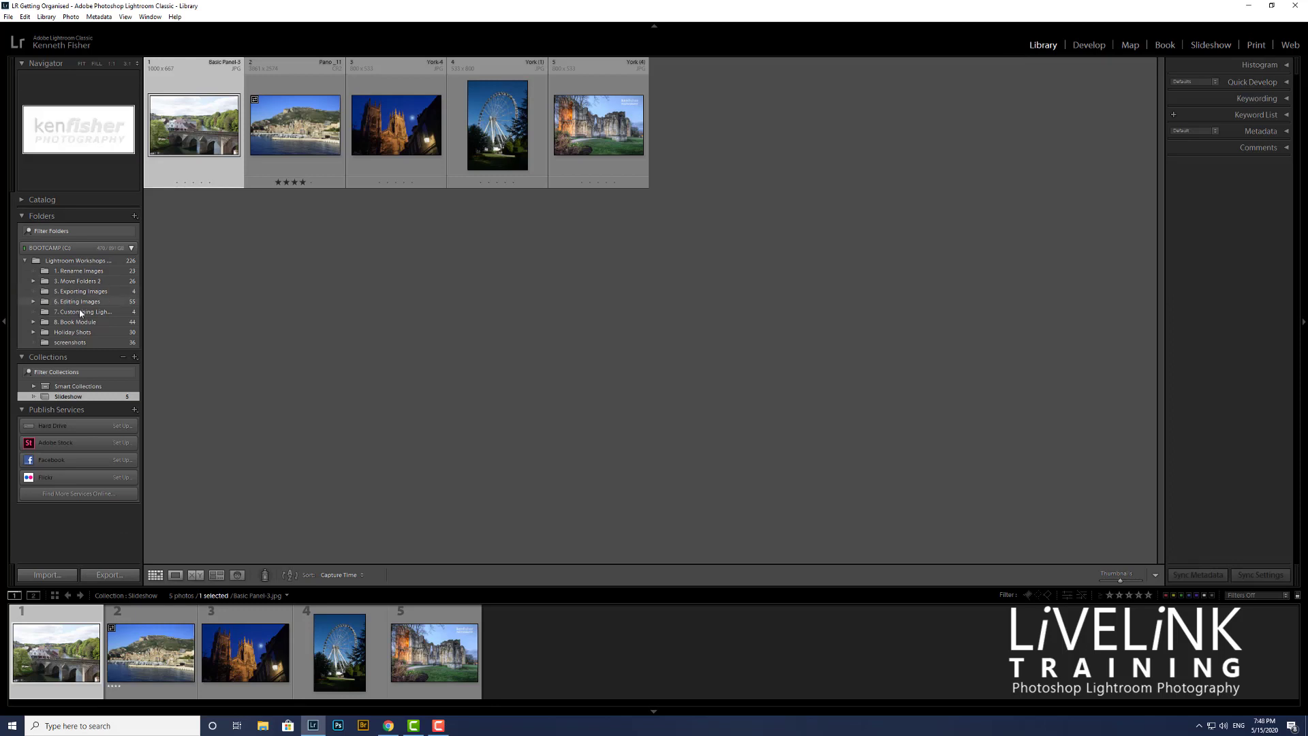
- Expand the Smart Collections set and view its photos and those of the Colored Red smart collection
{"action": "left_click", "coordinate": [34, 387]}
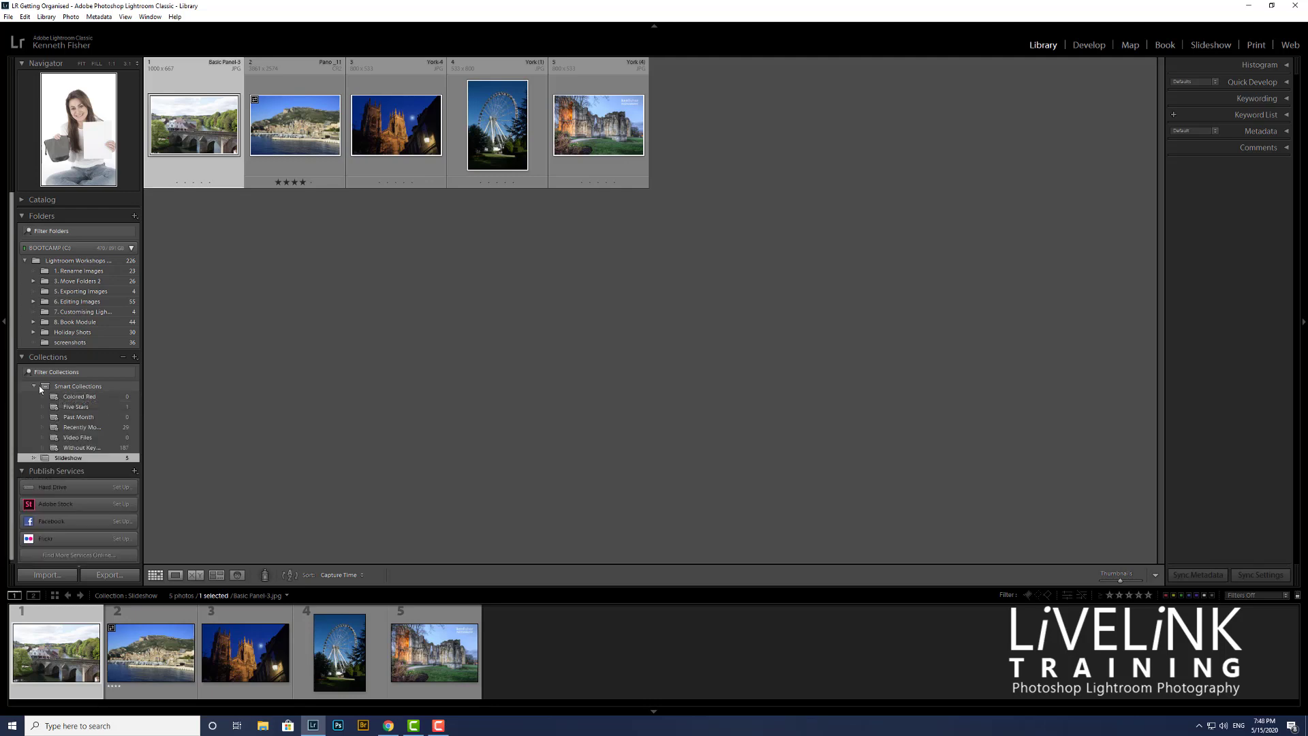
{"action": "left_click", "coordinate": [80, 387]}
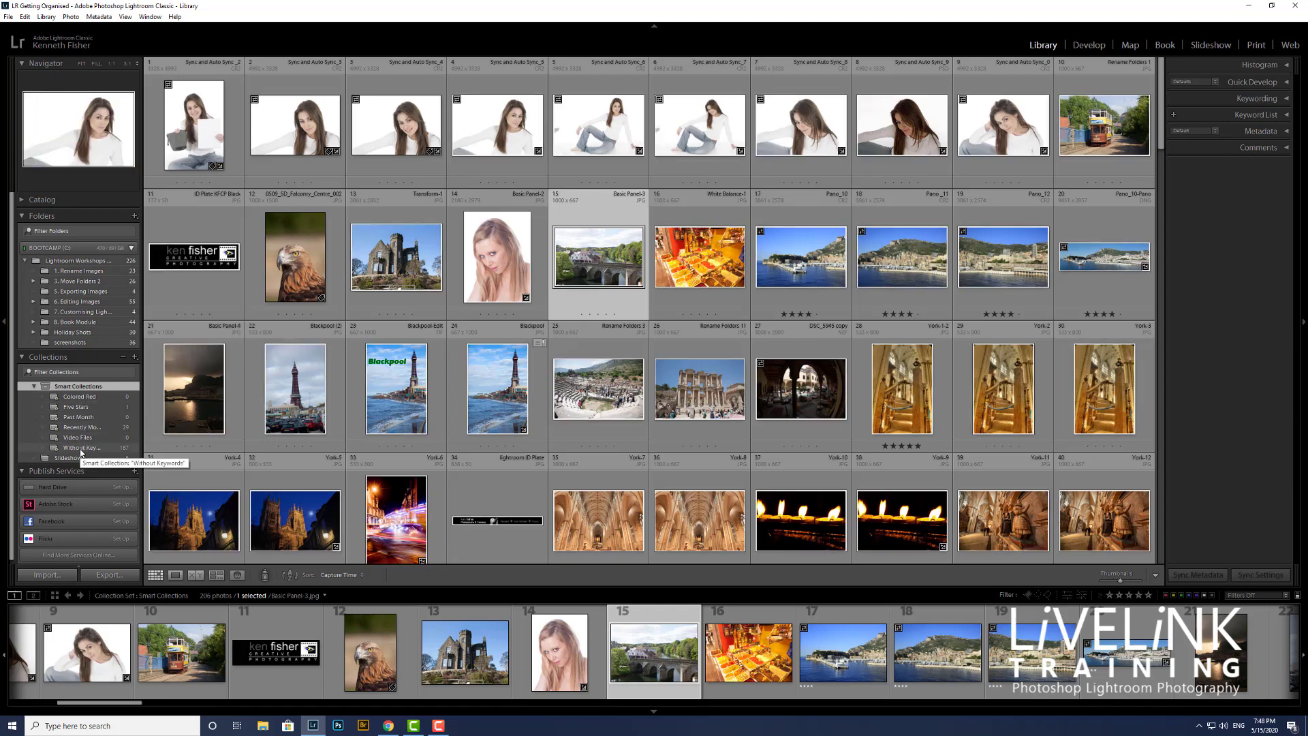
{"action": "left_click", "coordinate": [83, 397]}
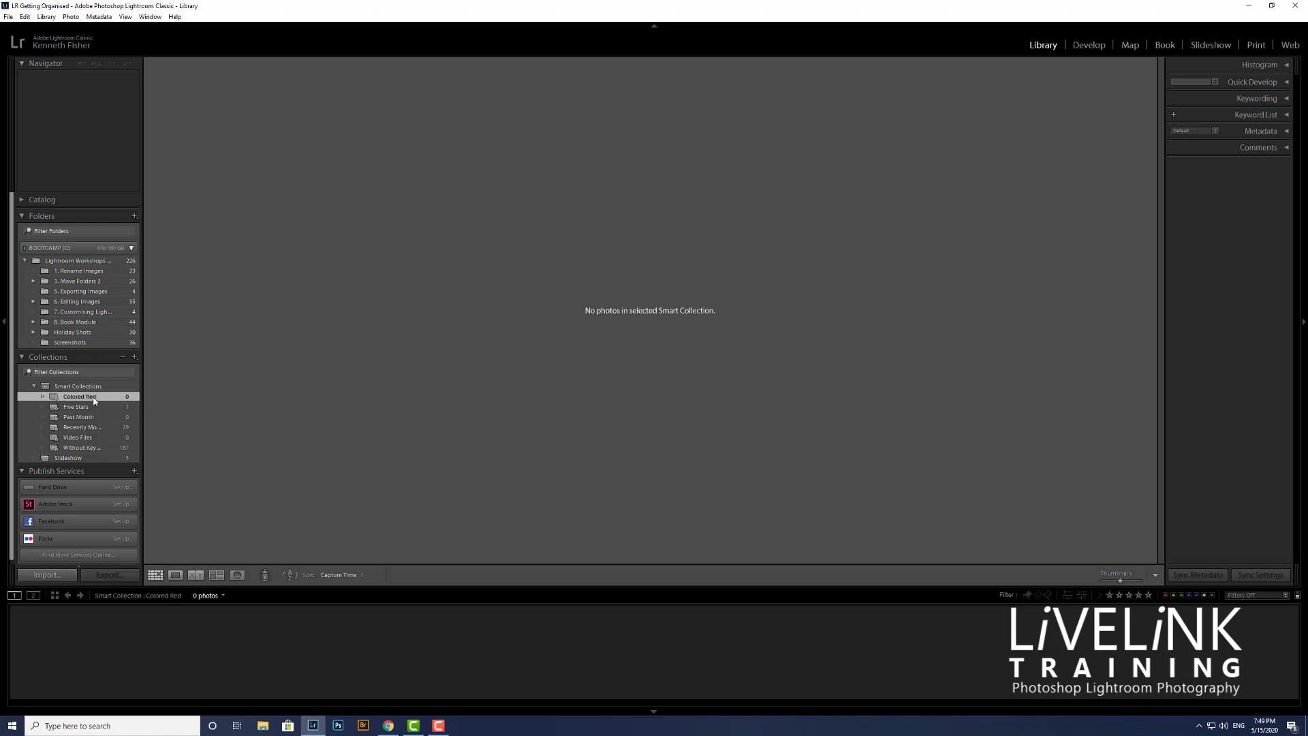
- Give the York-4 photo in the 1. Rename Images folder a red color label
{"action": "left_click", "coordinate": [79, 272]}
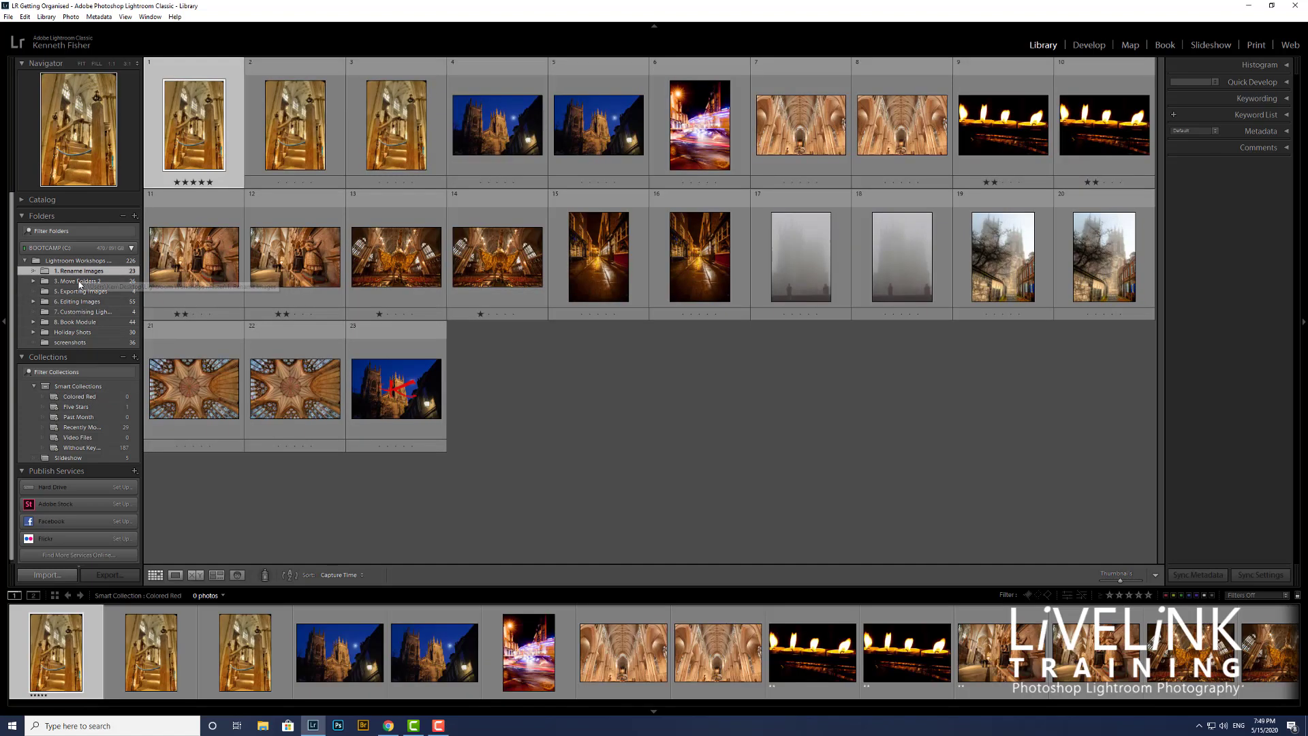
{"action": "left_click", "coordinate": [504, 142]}
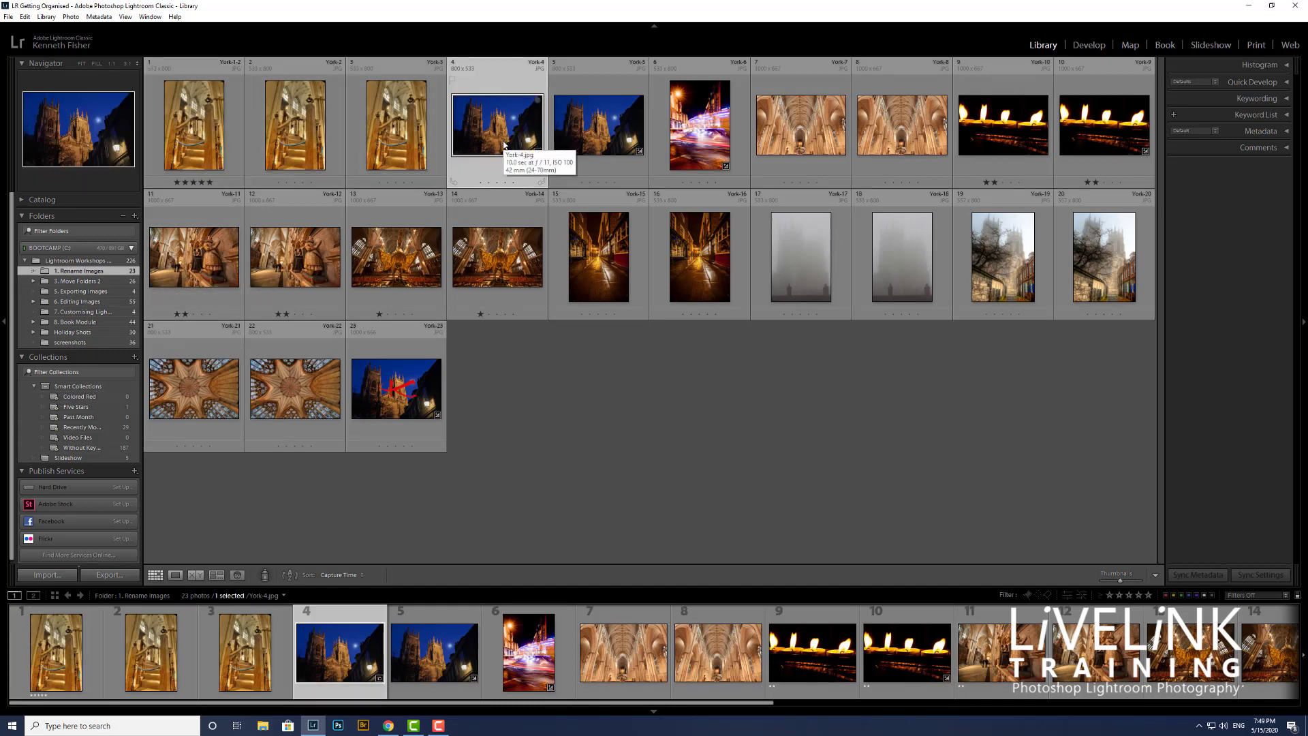
{"action": "key", "text": "6"}
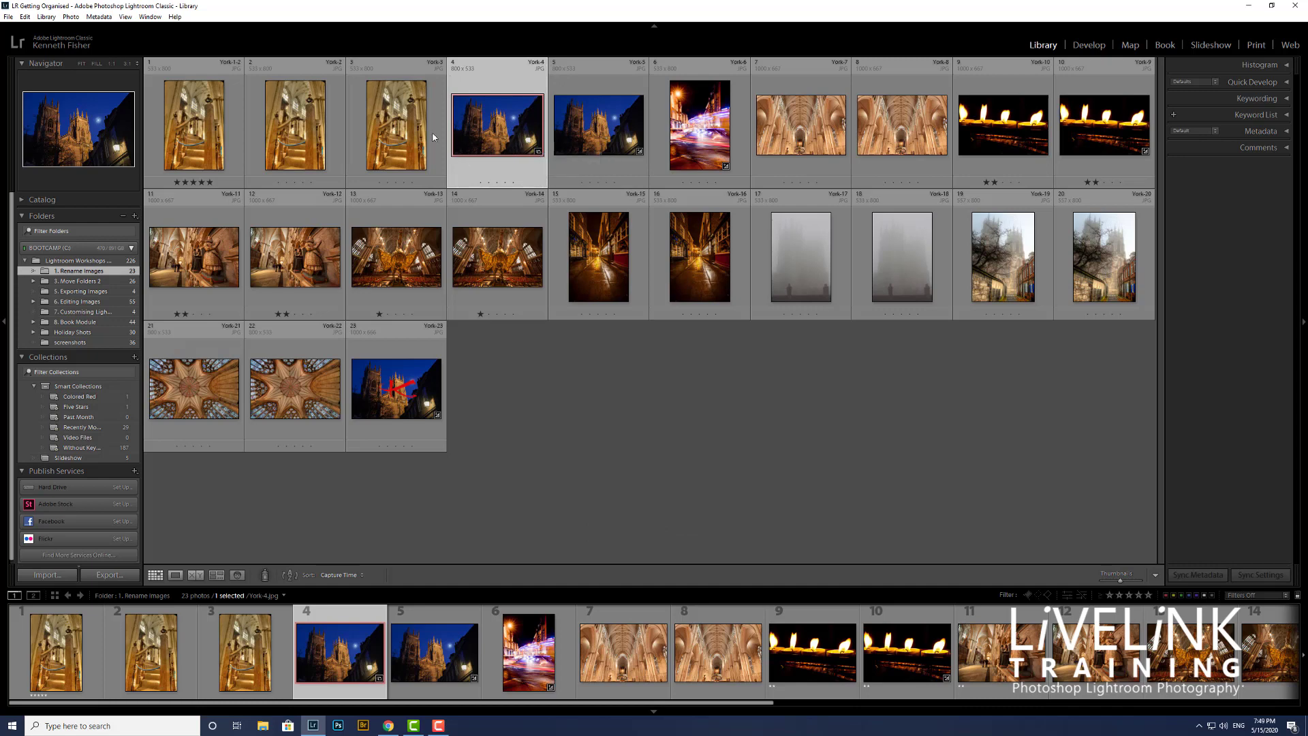
{"action": "left_click", "coordinate": [601, 130]}
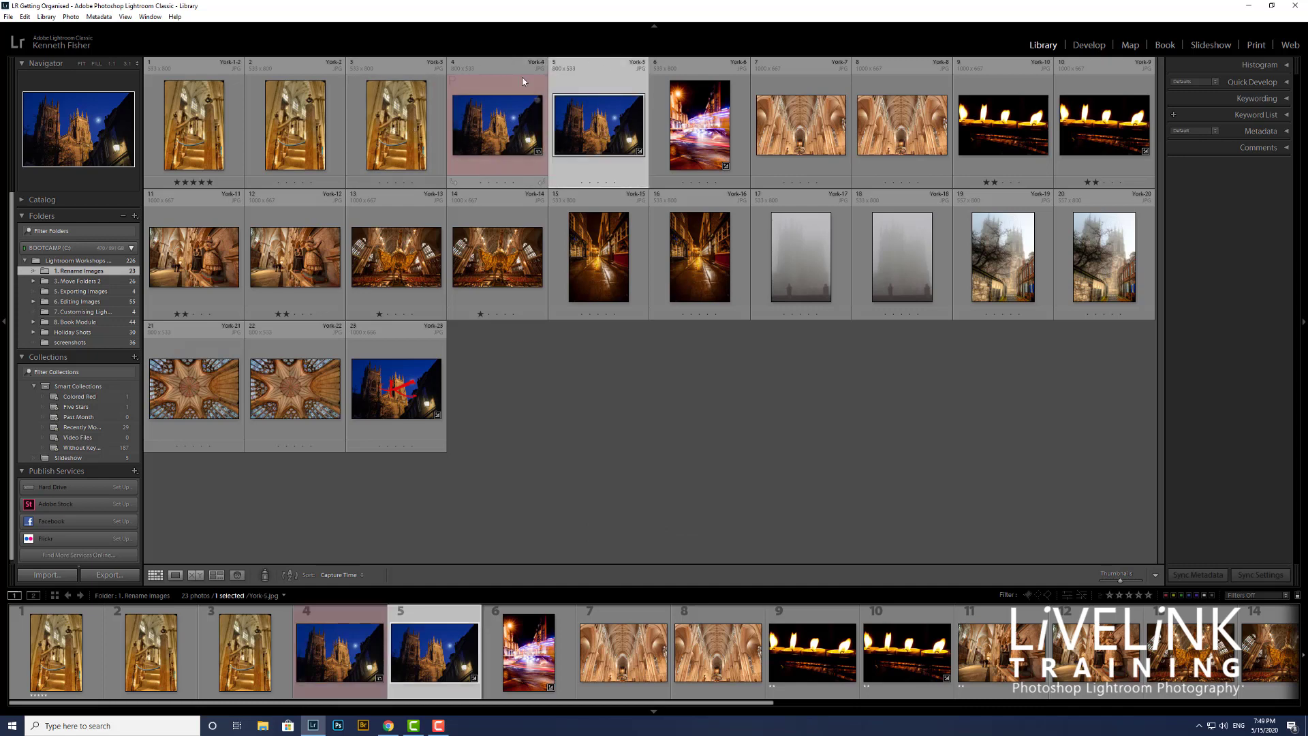
- Set the York-4 photo's color label to yellow
{"action": "left_click", "coordinate": [484, 126]}
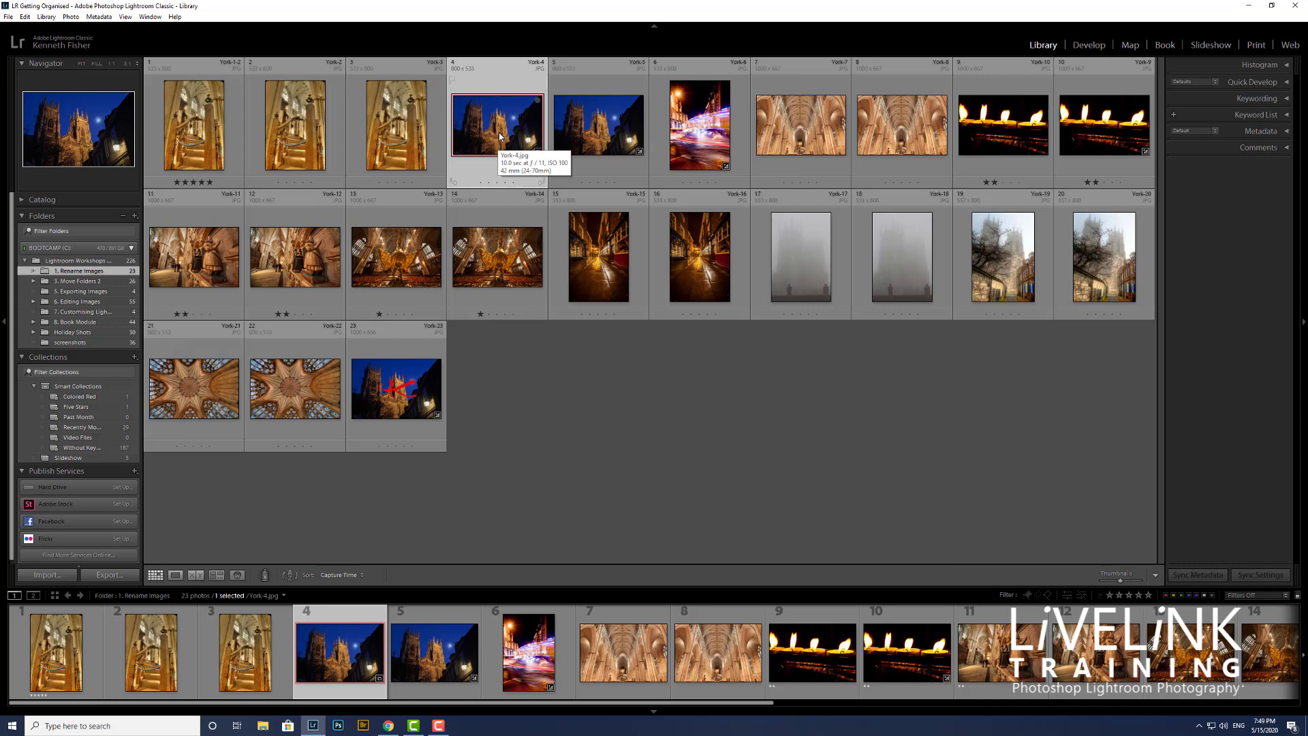
{"action": "key", "text": "7"}
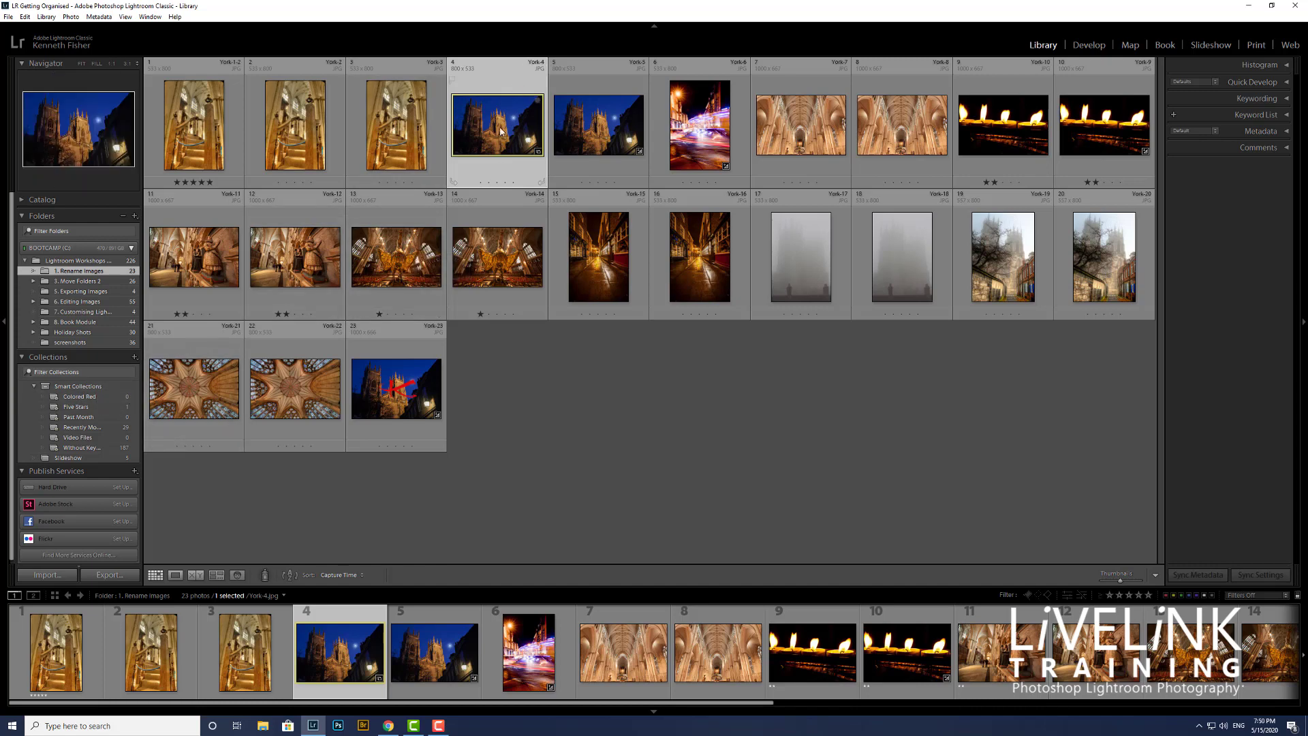
{"action": "mouse_move", "coordinate": [501, 131]}
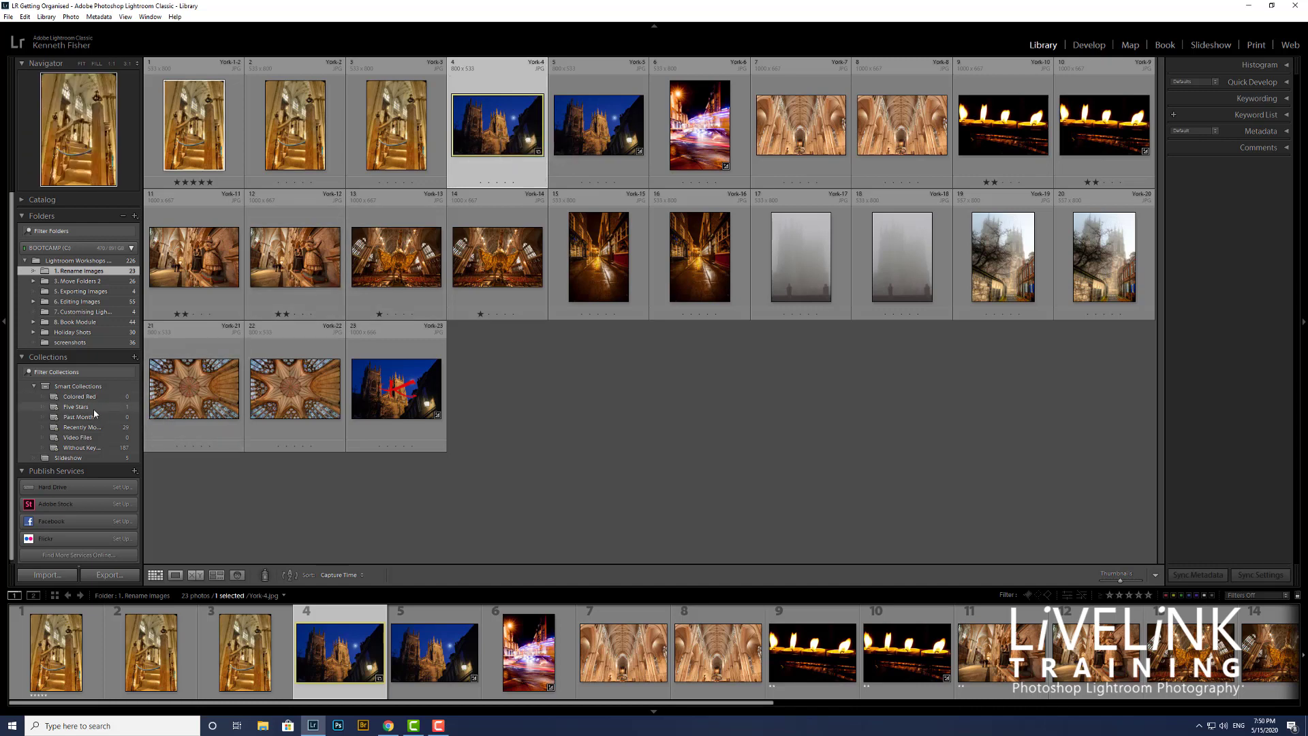
- Rate the York-4 and York-13 photos five stars
{"action": "left_click", "coordinate": [513, 183]}
{"action": "left_click", "coordinate": [391, 293]}
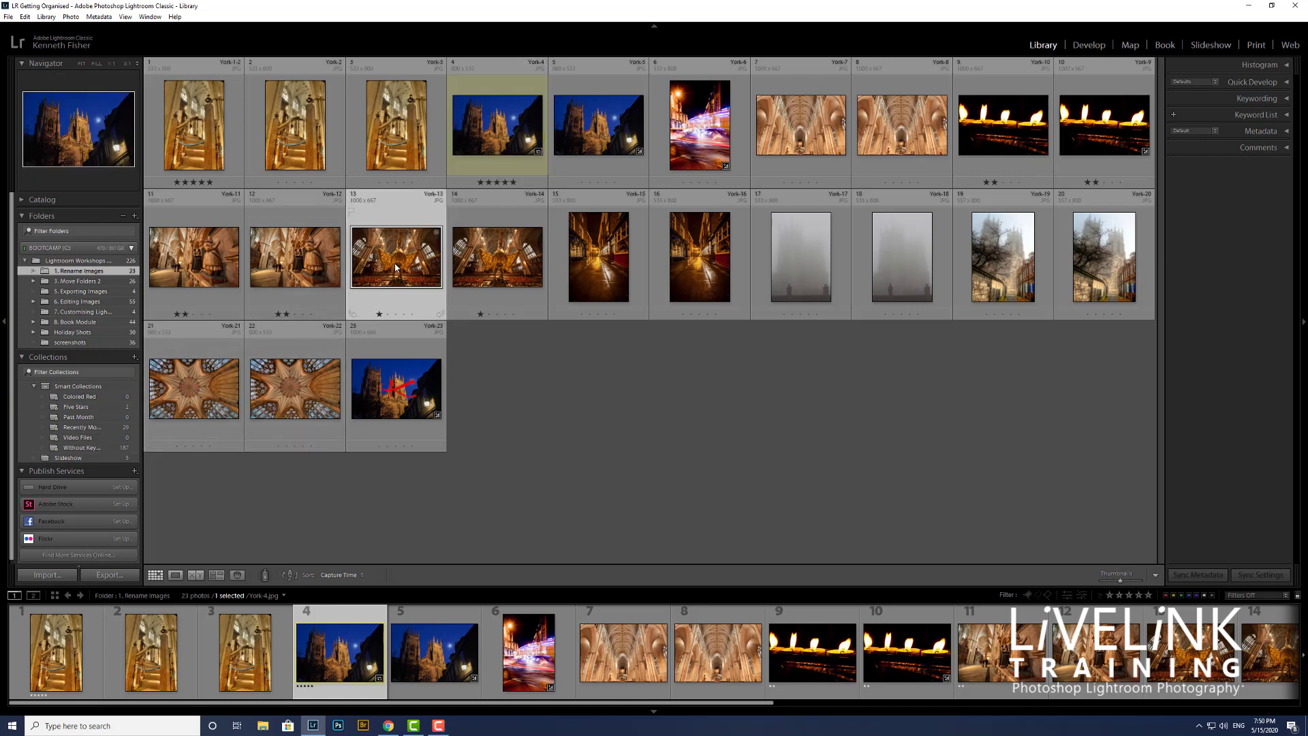
{"action": "left_click", "coordinate": [414, 313]}
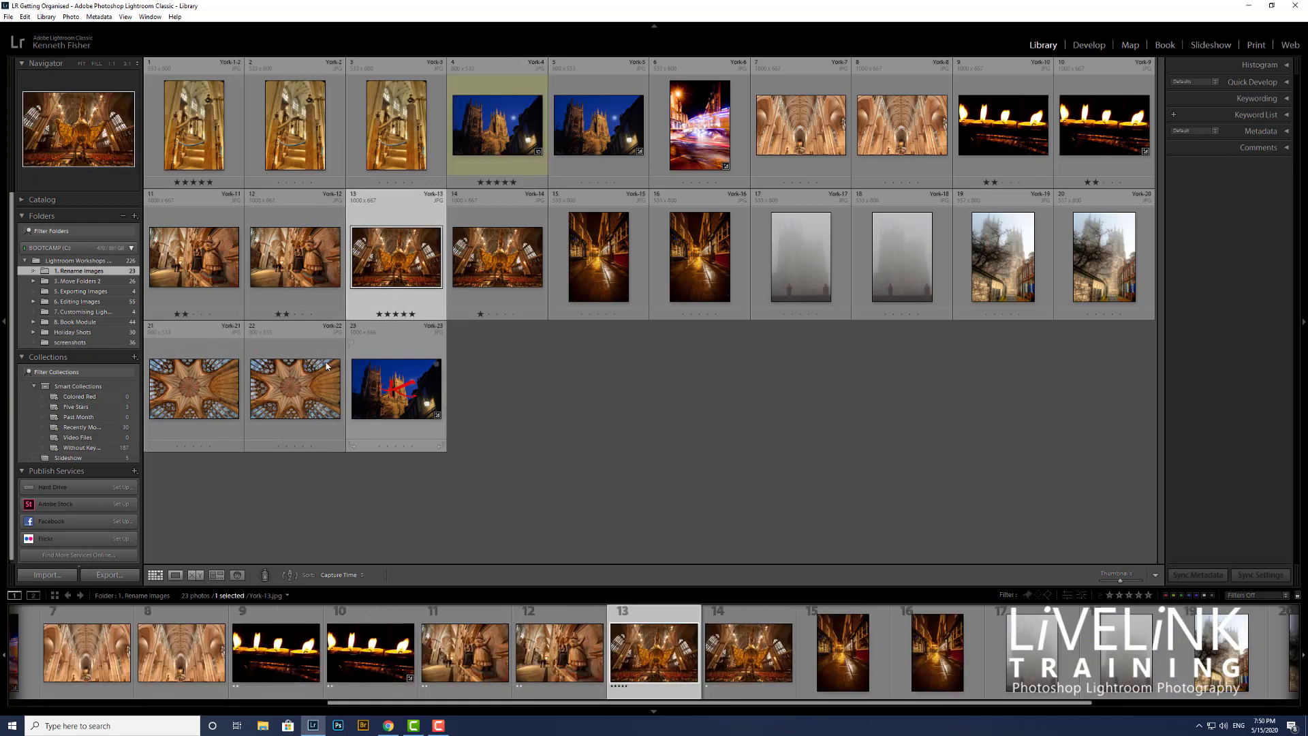
- View the Five Stars smart collection and examine the criteria and comparison options of its rating rule without changing them
{"action": "left_click", "coordinate": [108, 407]}
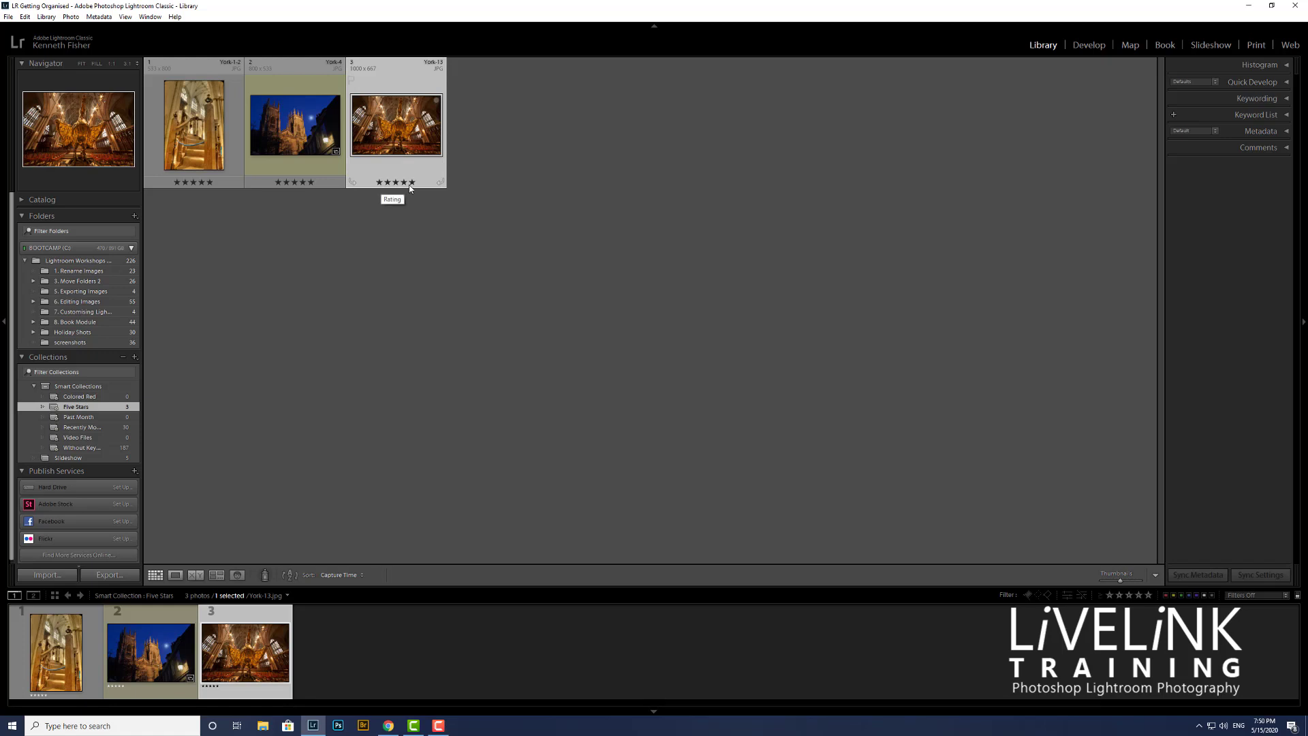
{"action": "double_click", "coordinate": [75, 407]}
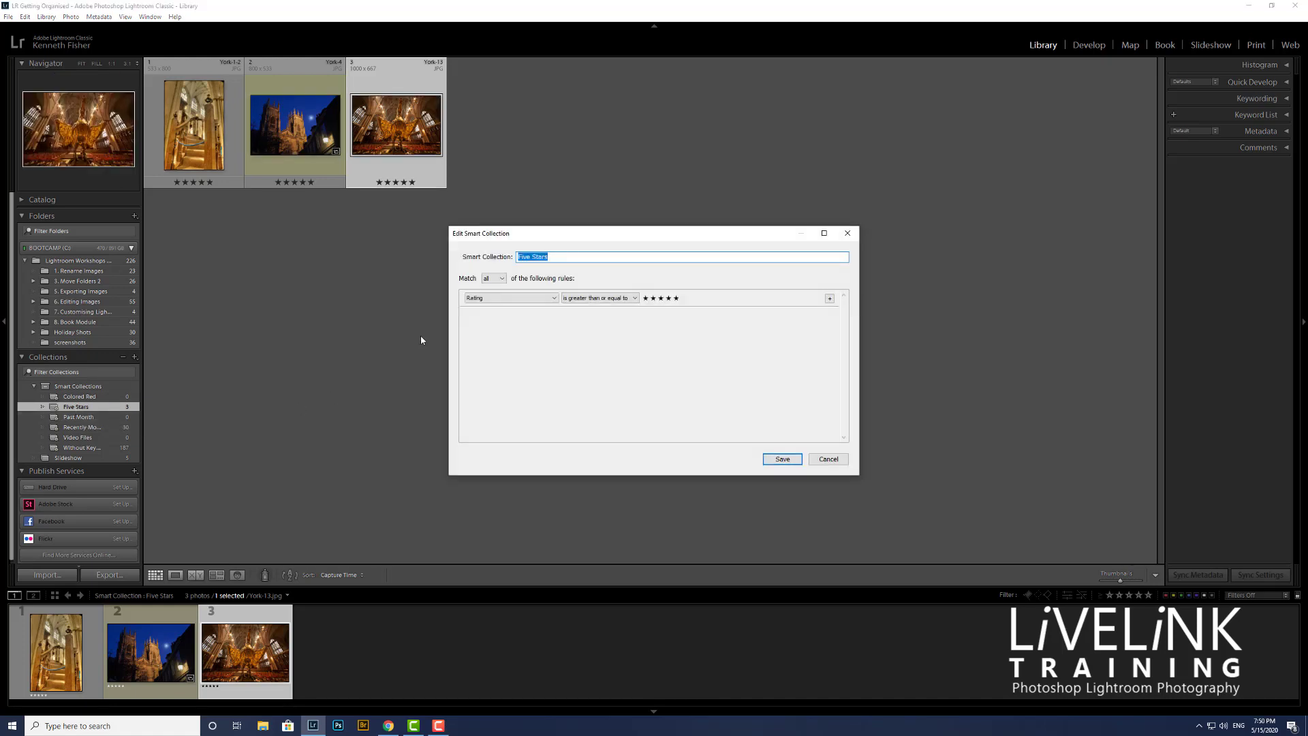
{"action": "left_click", "coordinate": [554, 299]}
{"action": "left_click", "coordinate": [515, 315]}
{"action": "left_click", "coordinate": [554, 299]}
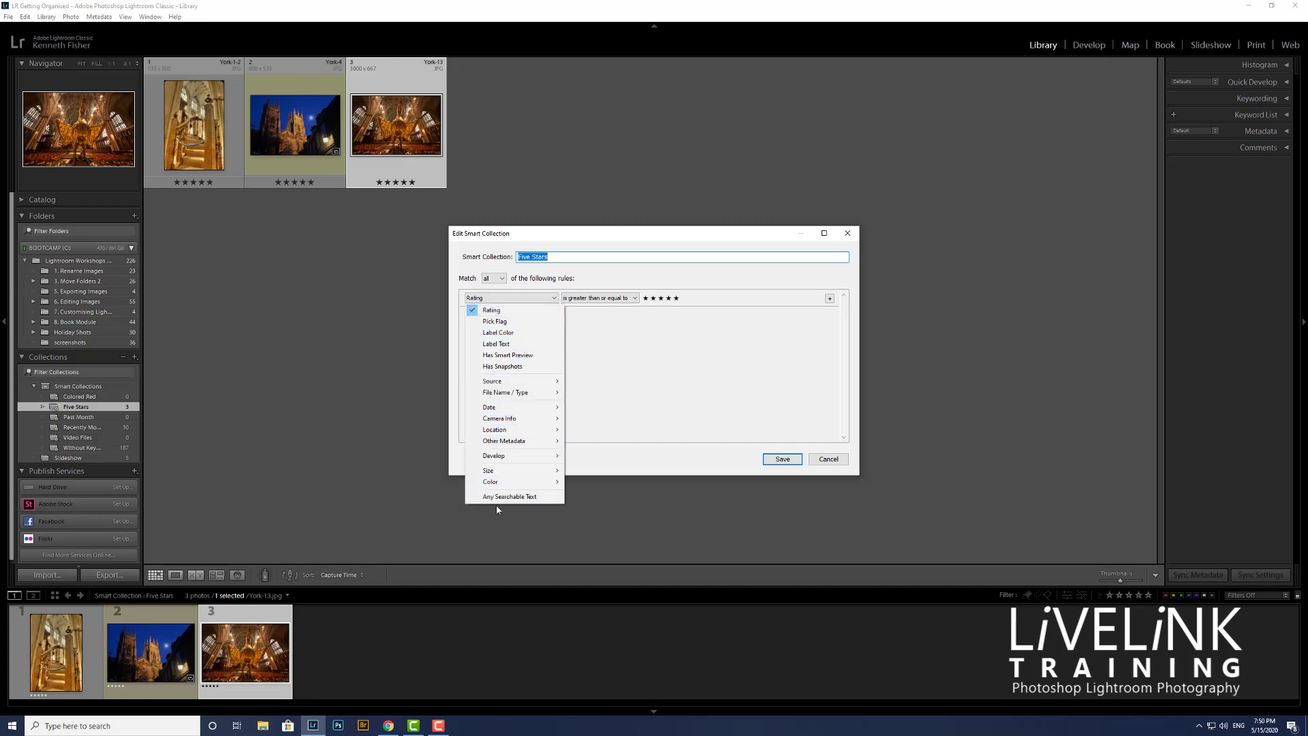
{"action": "left_click", "coordinate": [487, 308]}
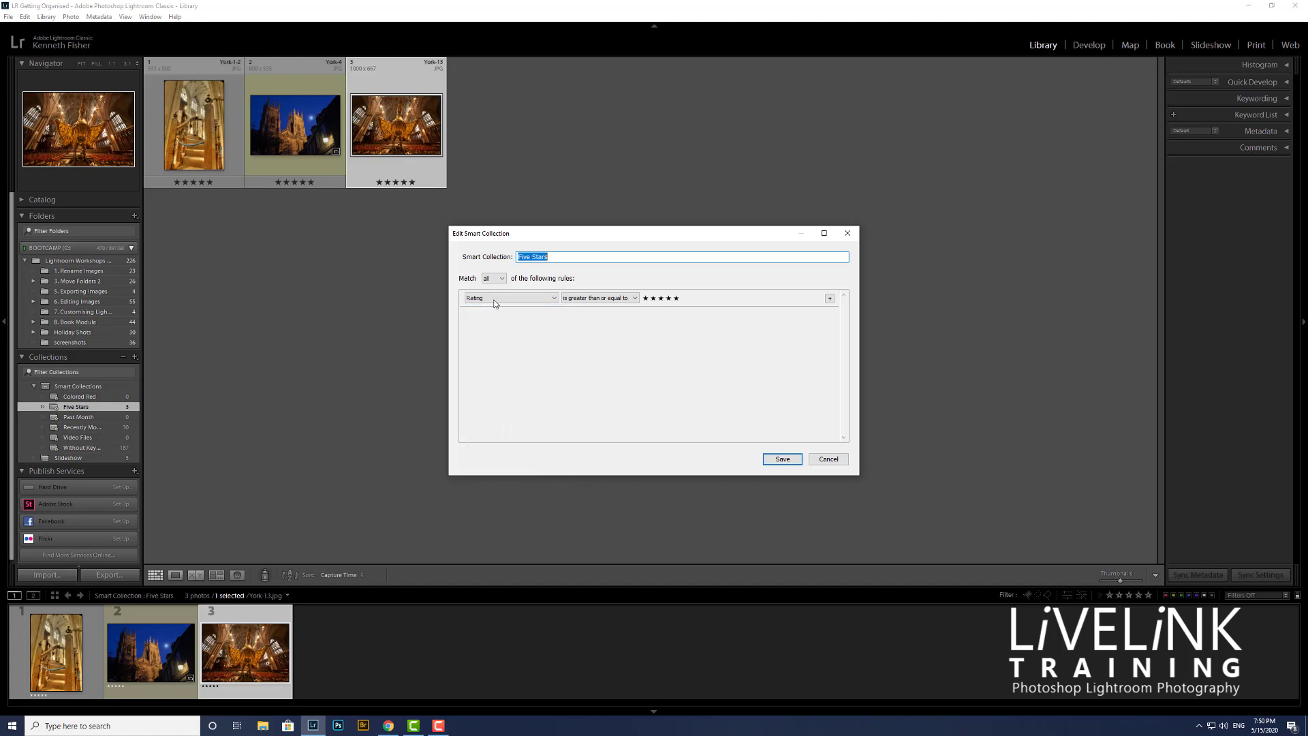
{"action": "left_click", "coordinate": [635, 300]}
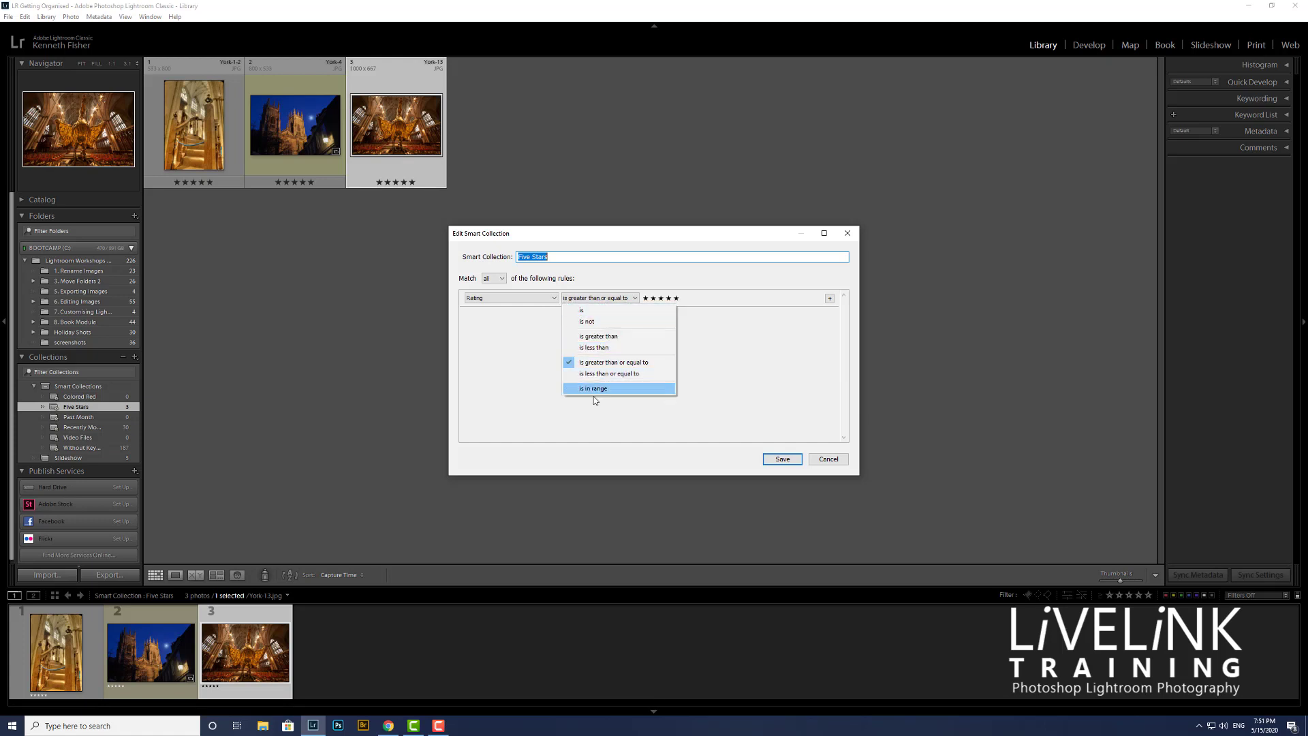
{"action": "left_click", "coordinate": [594, 300]}
{"action": "left_click", "coordinate": [594, 300]}
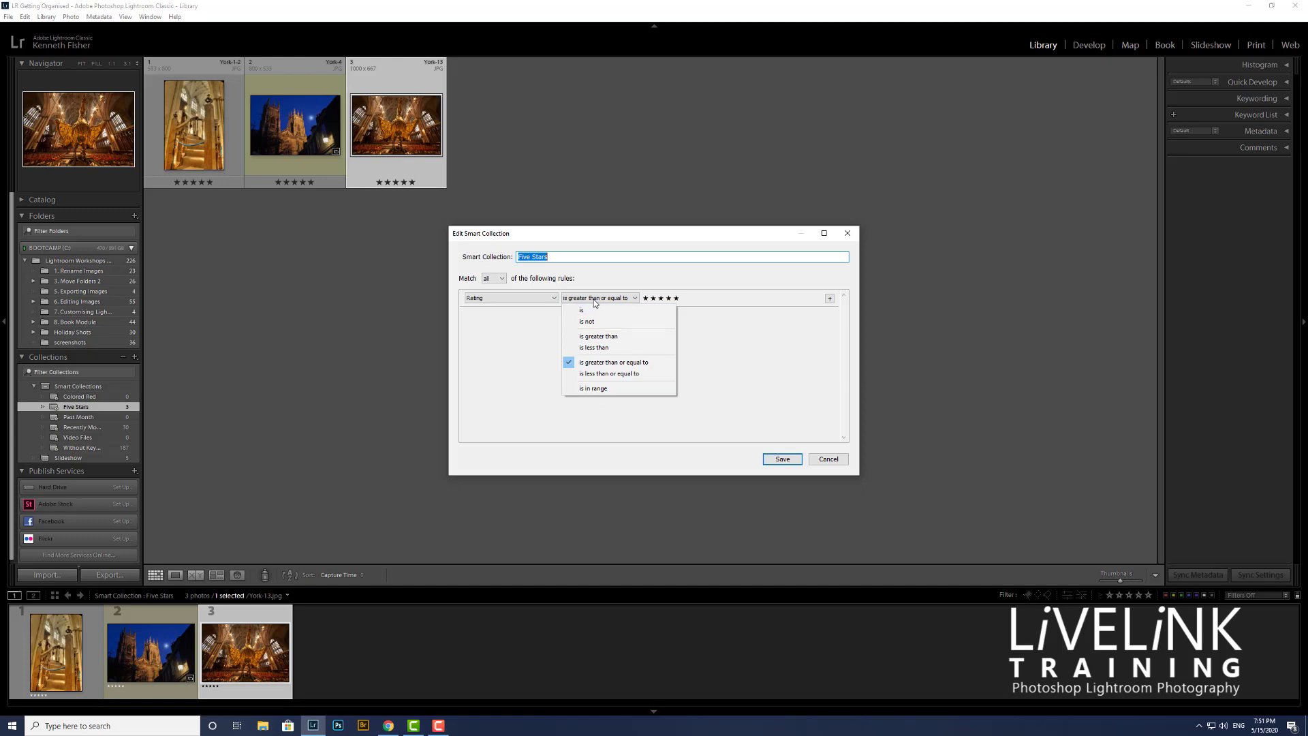
{"action": "left_click", "coordinate": [608, 280]}
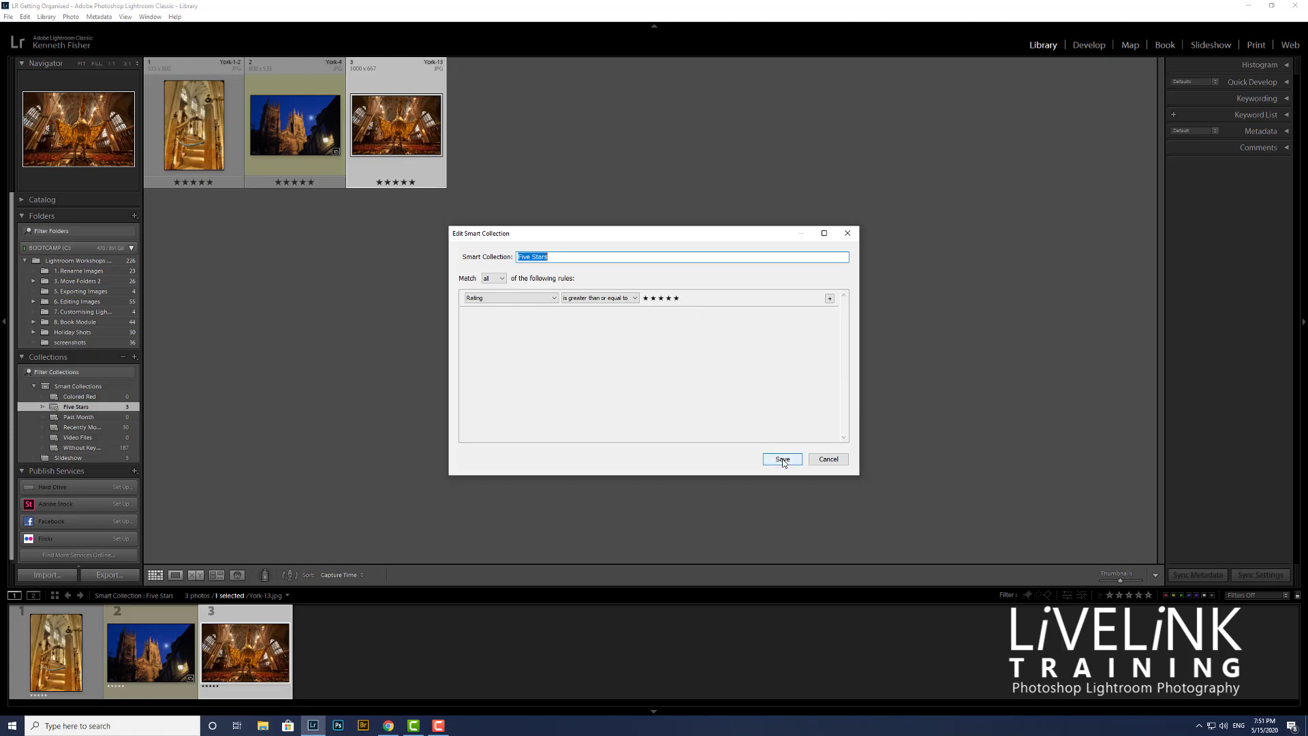
{"action": "left_click", "coordinate": [824, 461]}
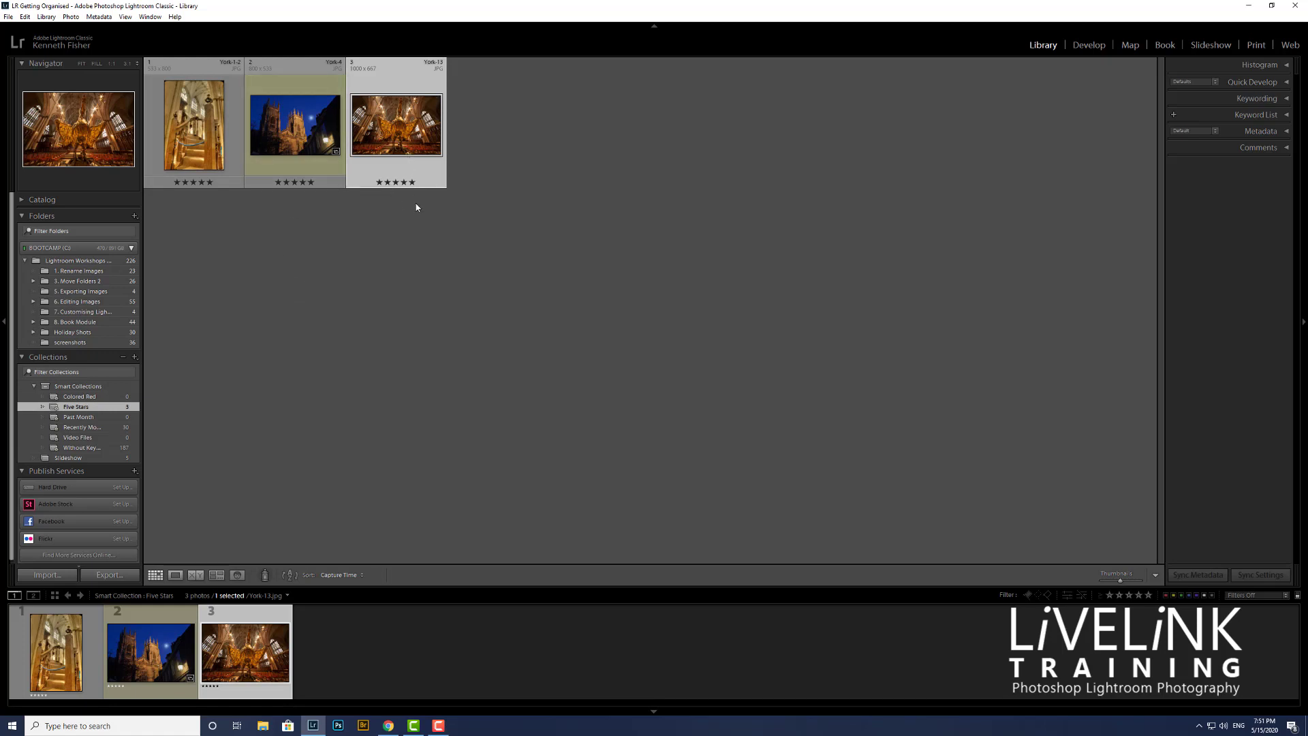
- Clear the five-star ratings of the York-13 and York-4 photos in the Five Stars smart collection
{"action": "left_click", "coordinate": [412, 183]}
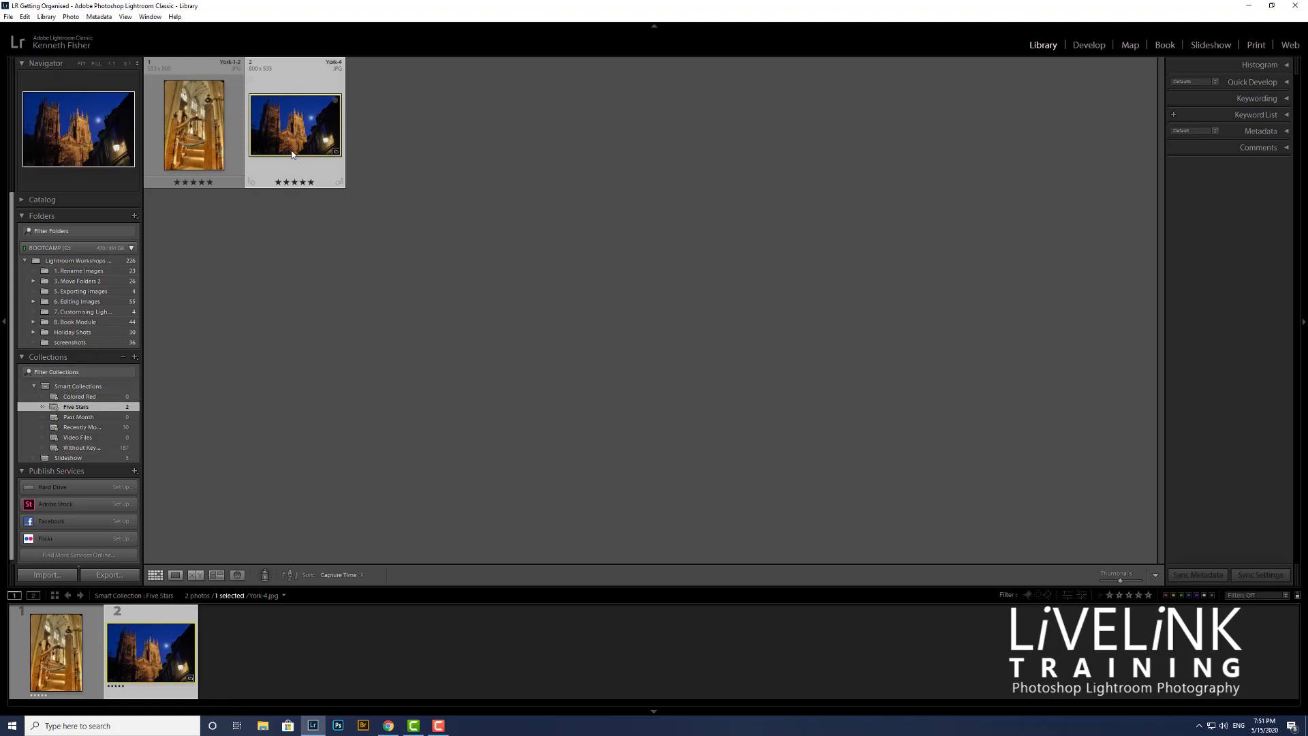
{"action": "left_click", "coordinate": [311, 182]}
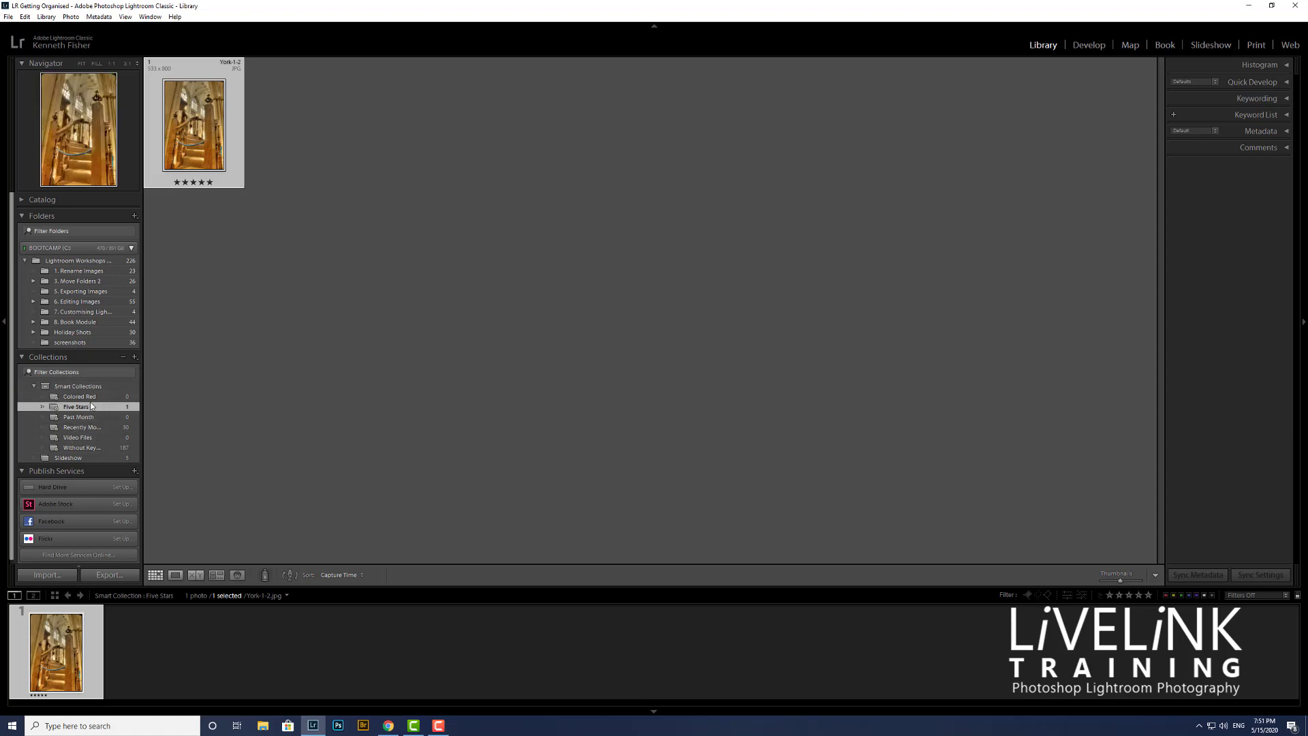
- Collapse the Smart Collections set and create a top-level collection set named My Collections
{"action": "left_click", "coordinate": [34, 385]}
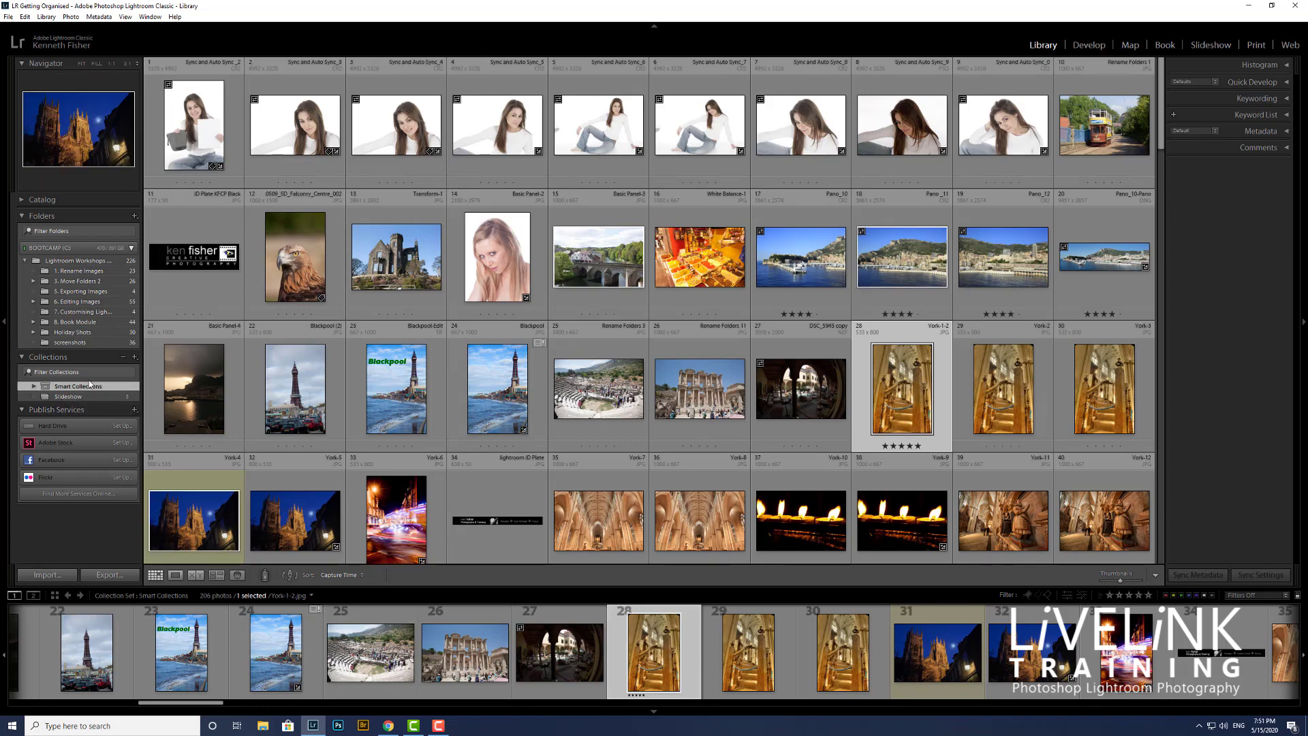
{"action": "left_click", "coordinate": [135, 357]}
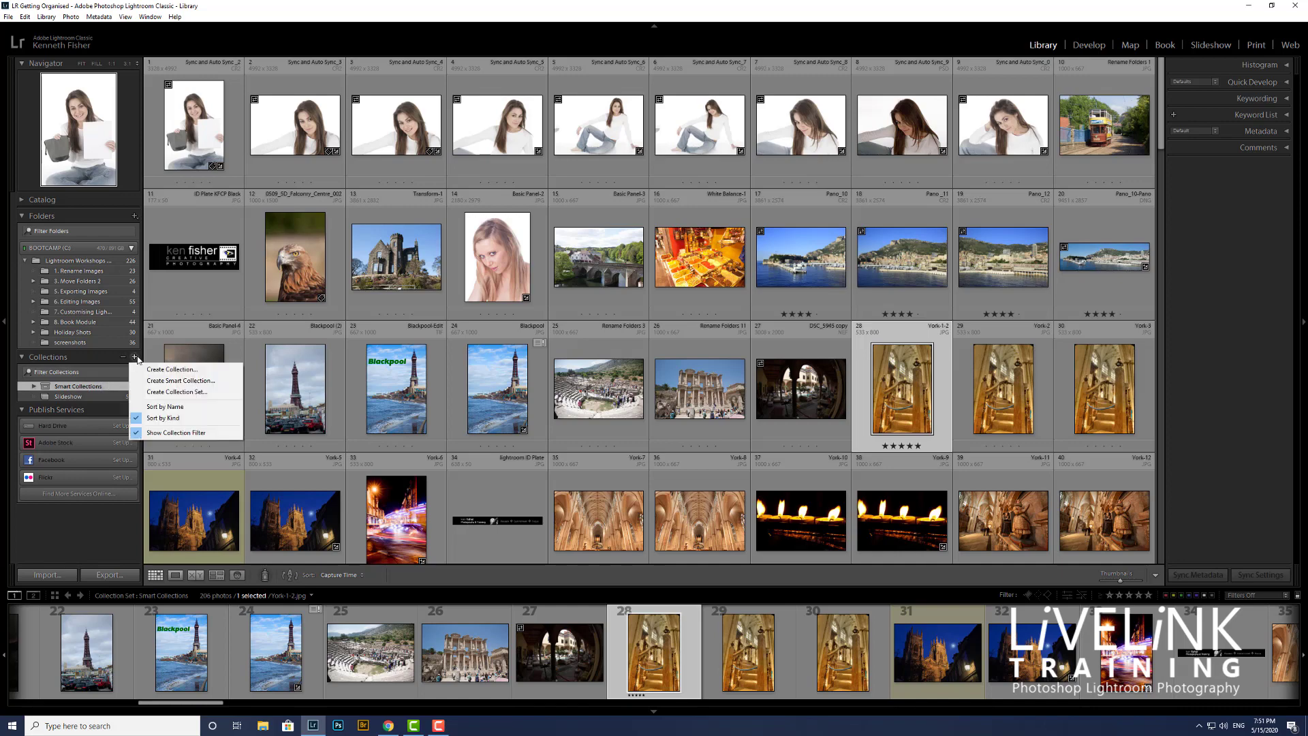
{"action": "left_click", "coordinate": [174, 393]}
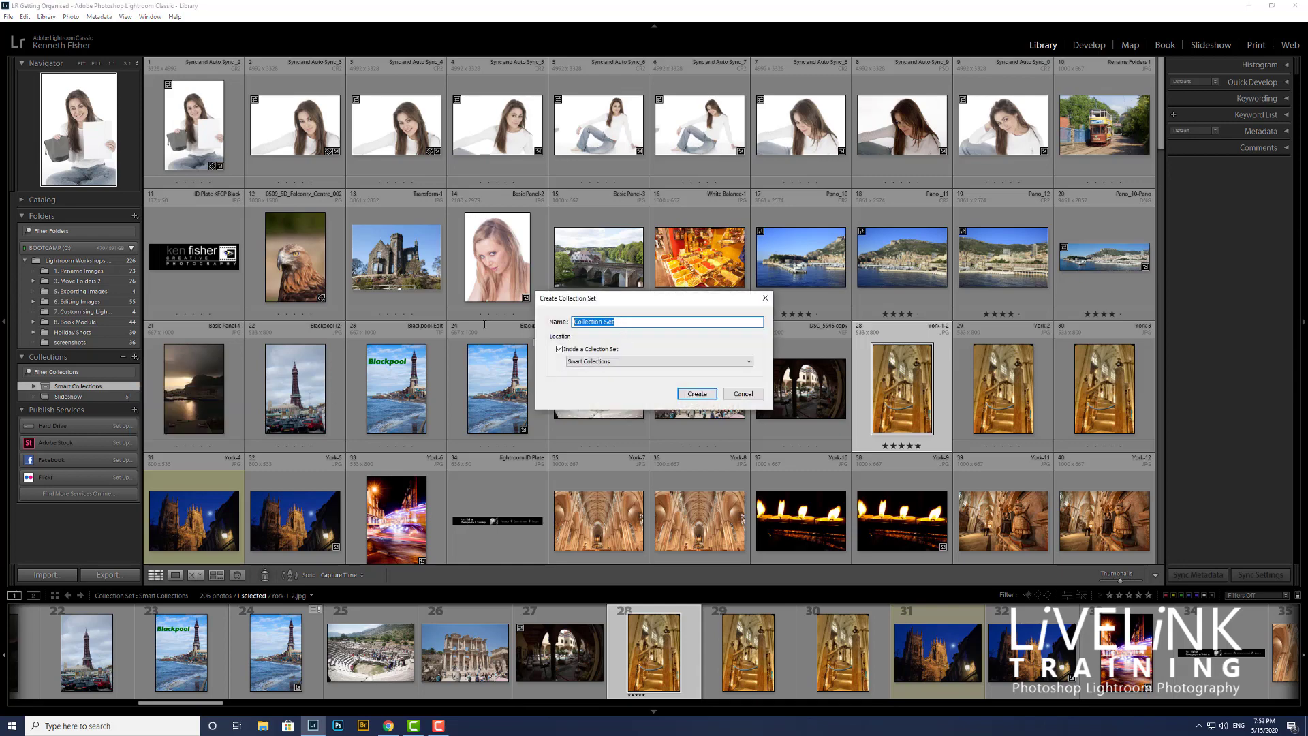
{"action": "type", "text": "My"}
{"action": "left_click", "coordinate": [558, 349]}
{"action": "left_click", "coordinate": [697, 394]}
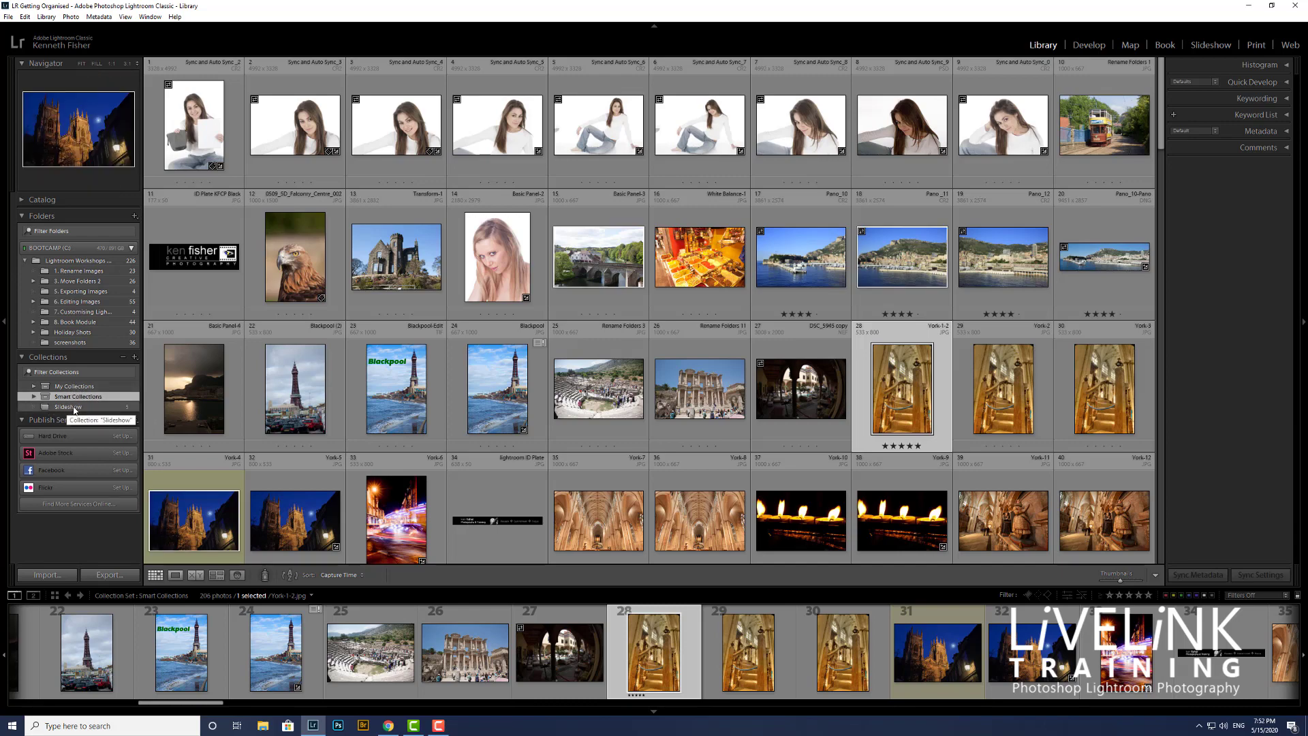
- Move the Slideshow collection into the My Collections set, then collapse and re-expand the set
{"action": "left_click", "coordinate": [74, 408]}
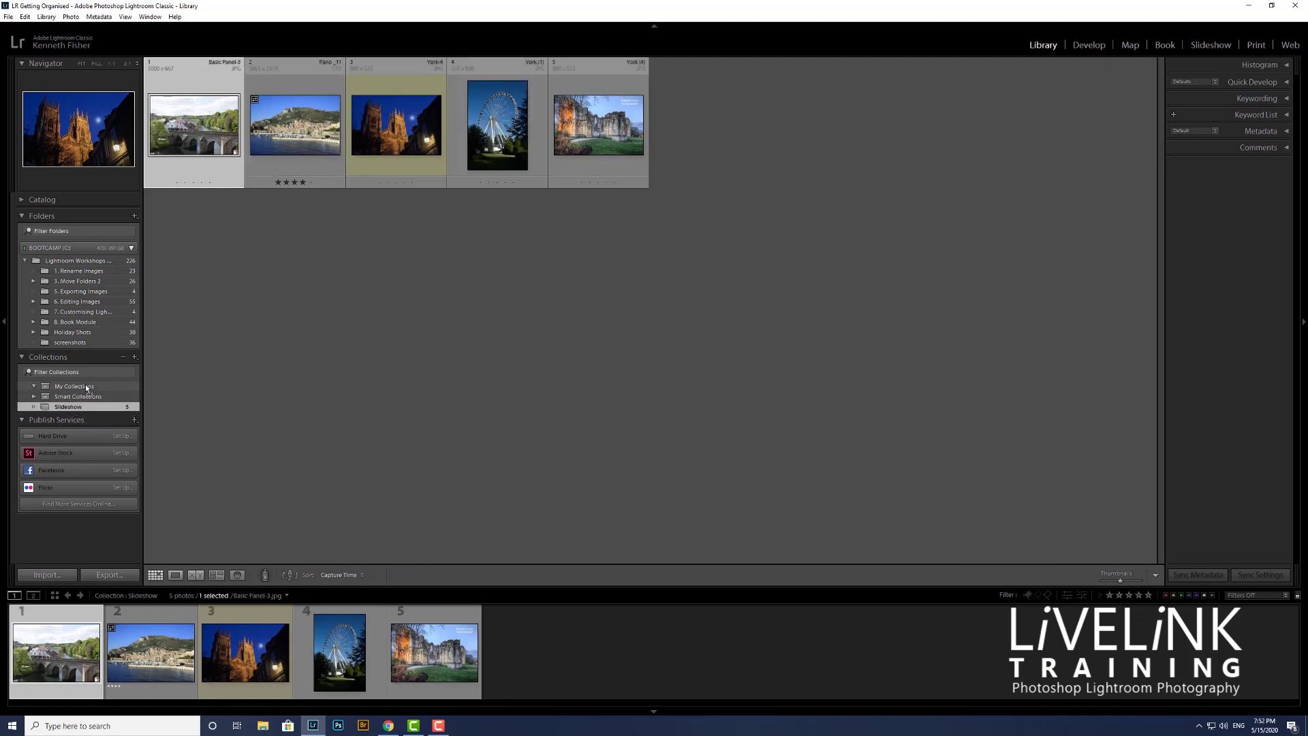
{"action": "left_click_drag", "start_coordinate": [87, 389], "coordinate": [95, 386]}
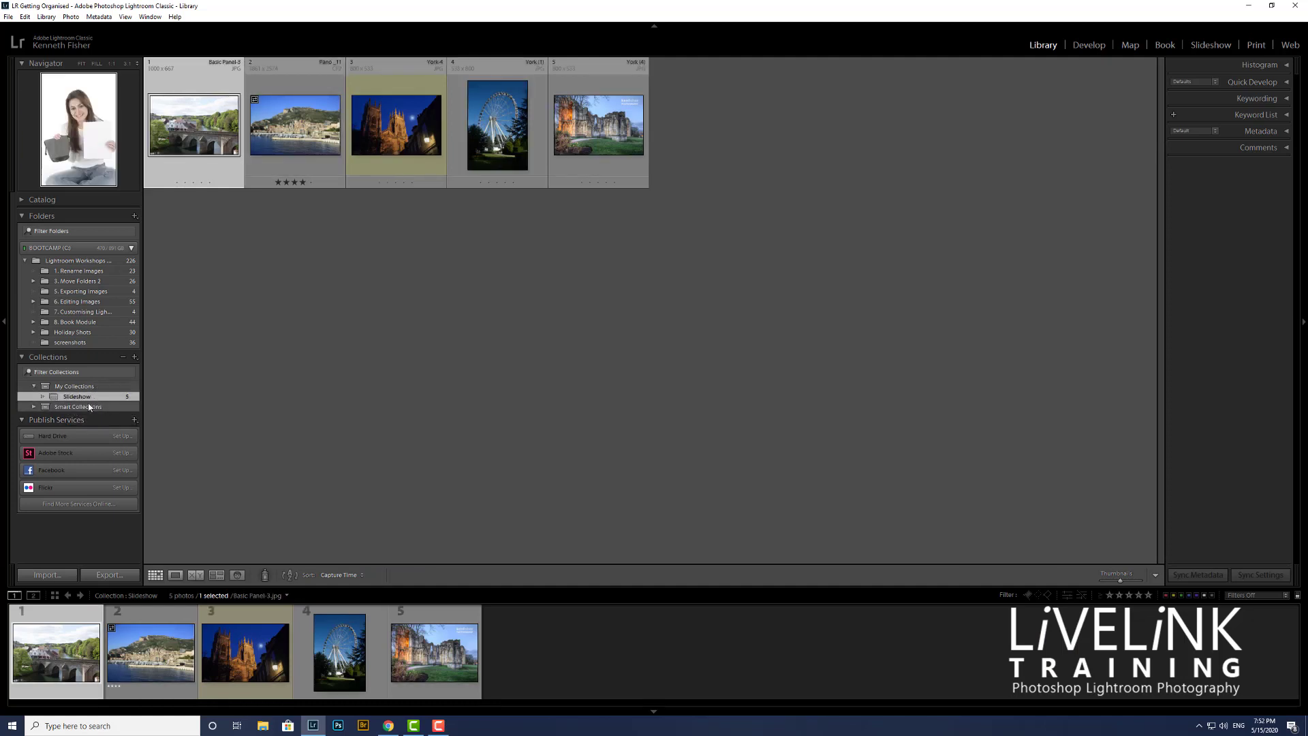
{"action": "left_click", "coordinate": [33, 388]}
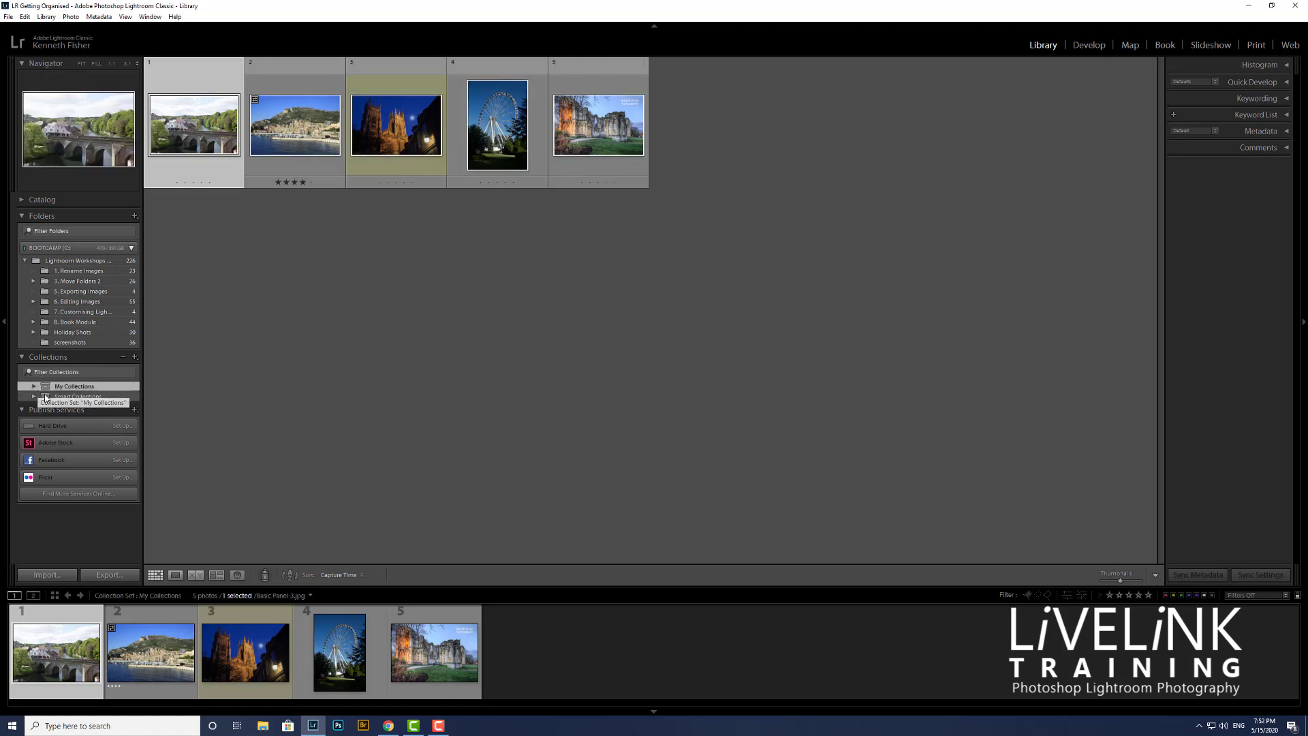
{"action": "left_click", "coordinate": [29, 390]}
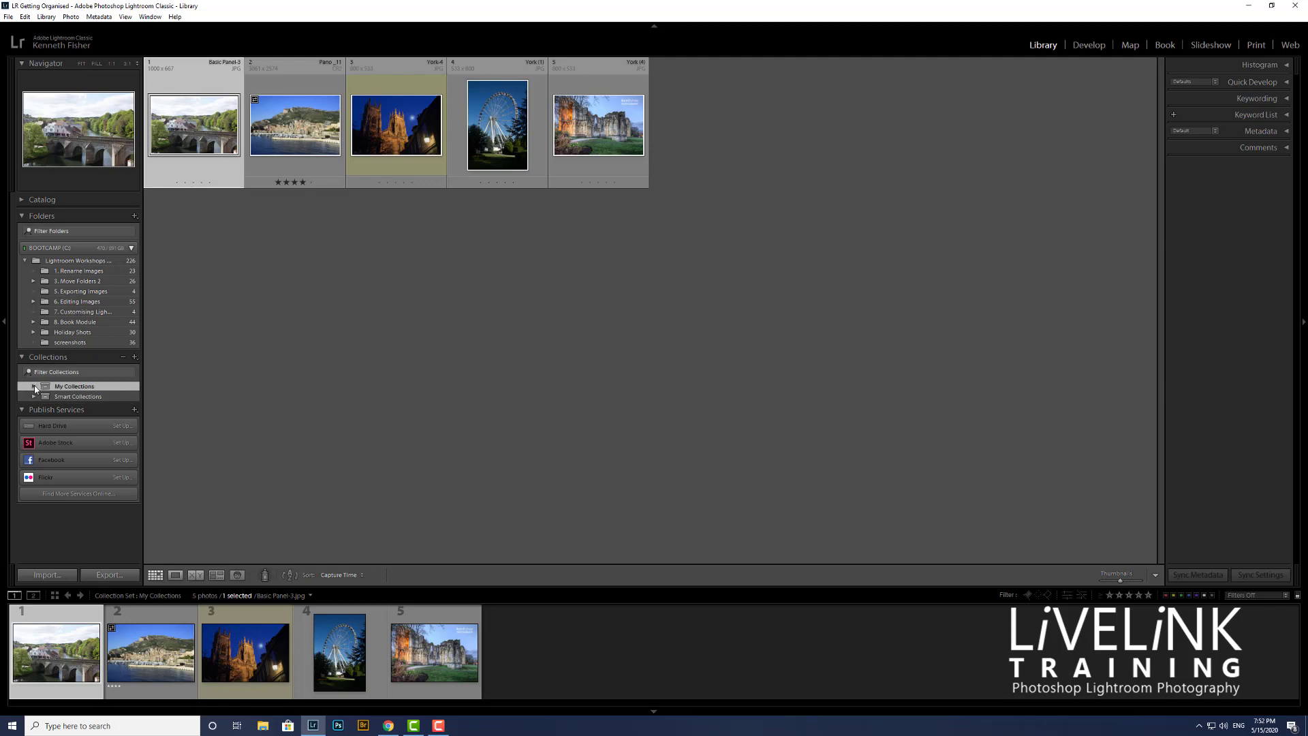
{"action": "left_click", "coordinate": [34, 386]}
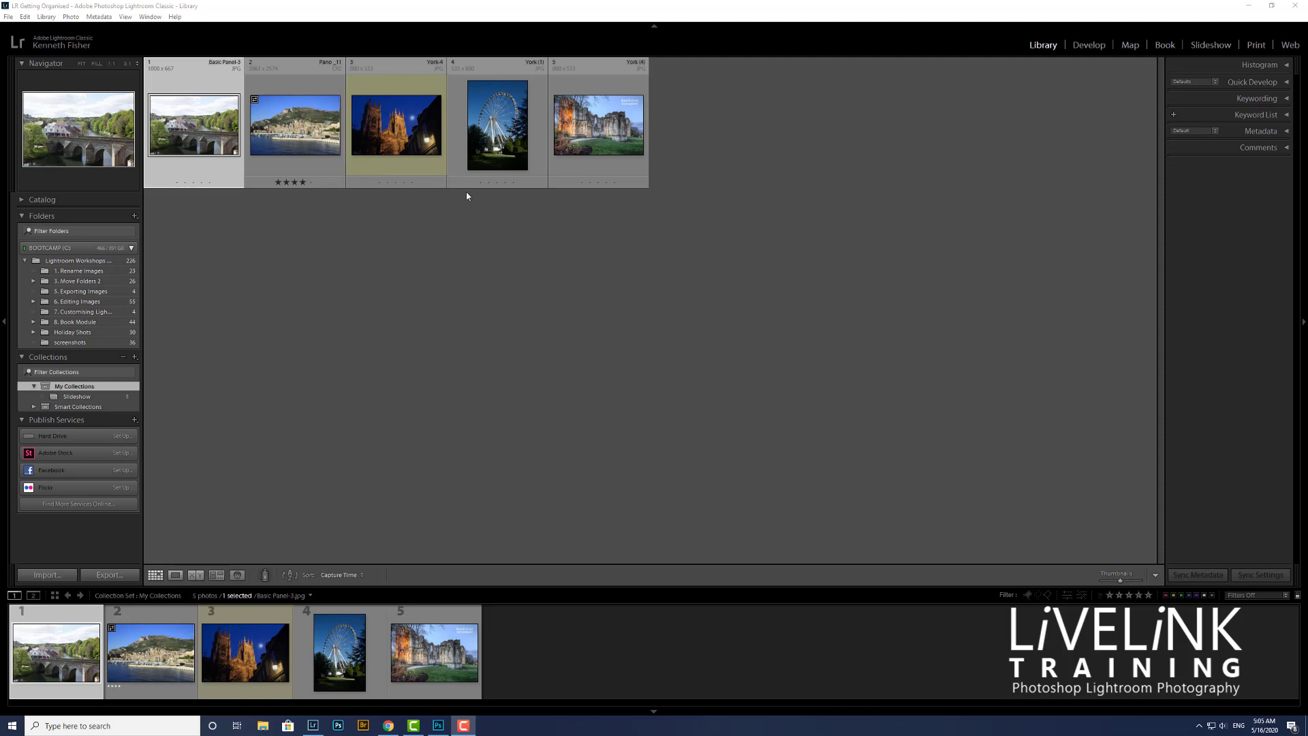
- Select the York-4 photo and create a keyword tag named York in the Keyword List with its export options turned off
{"action": "left_click", "coordinate": [396, 141]}
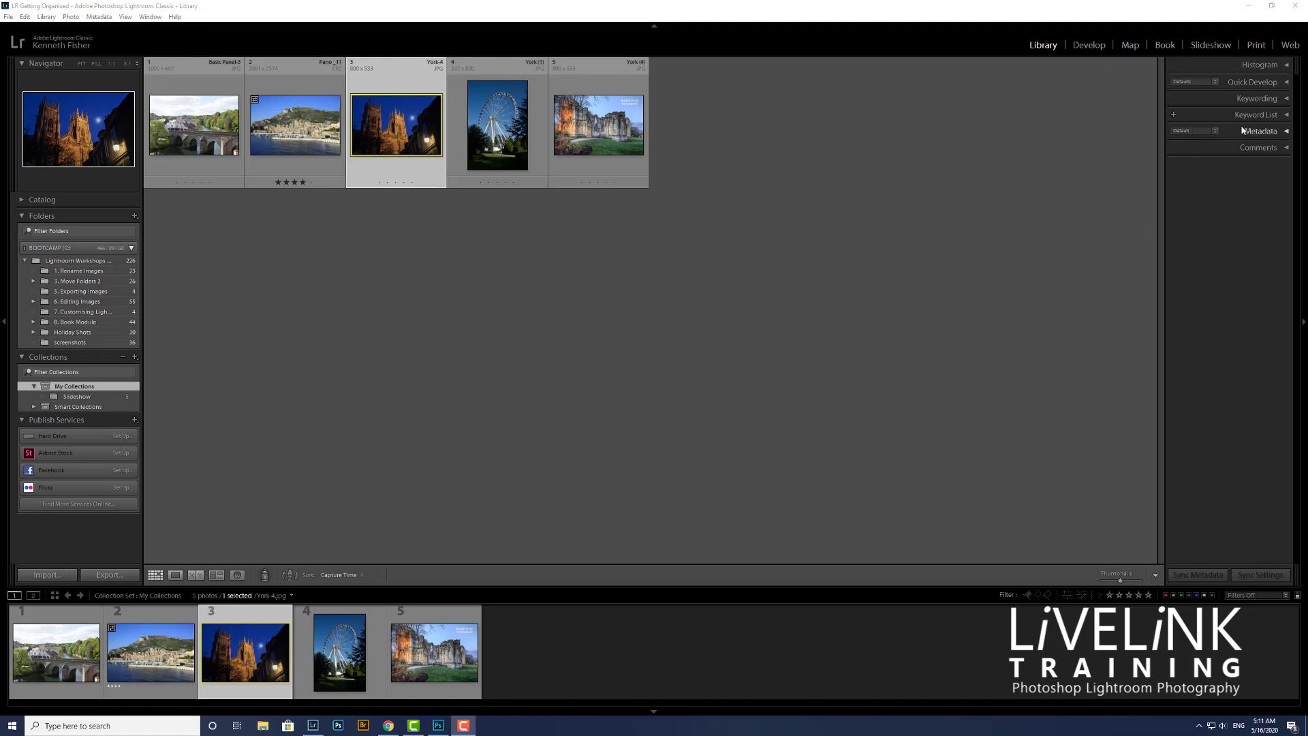
{"action": "left_click", "coordinate": [1285, 100]}
{"action": "left_click", "coordinate": [1286, 100]}
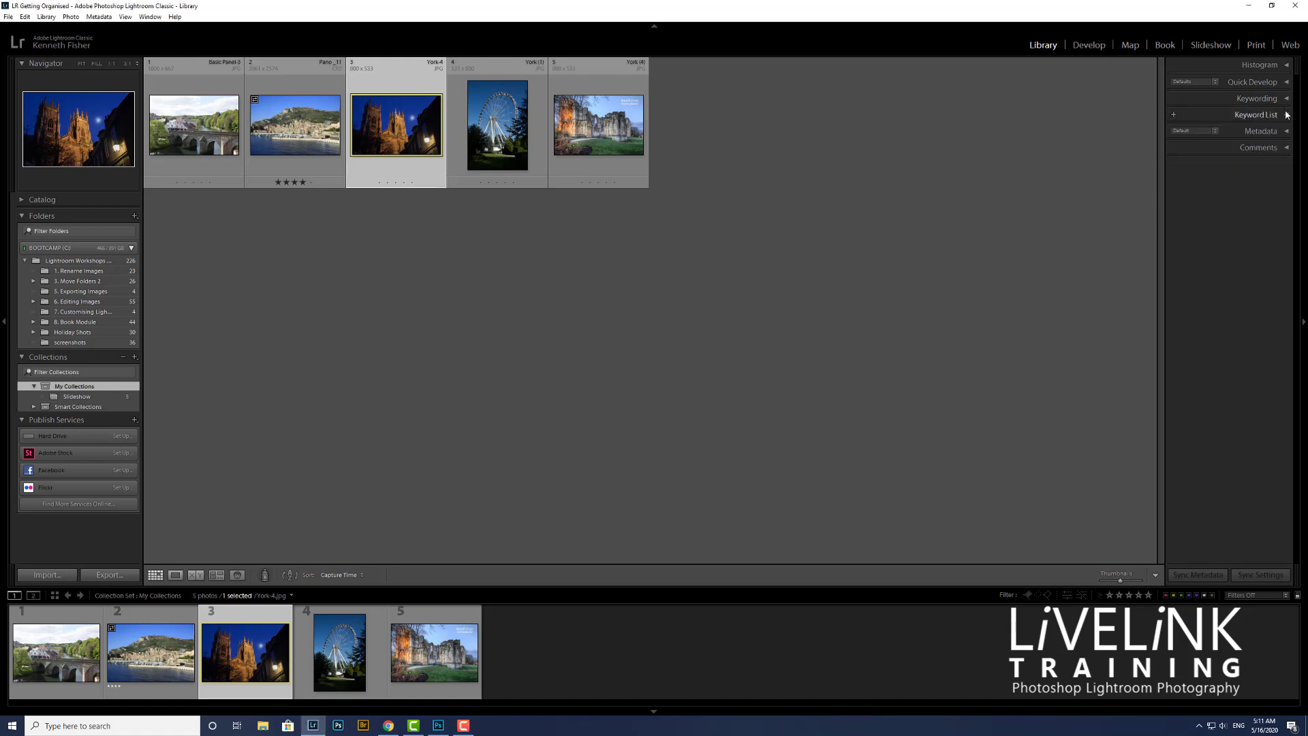
{"action": "left_click", "coordinate": [1287, 115]}
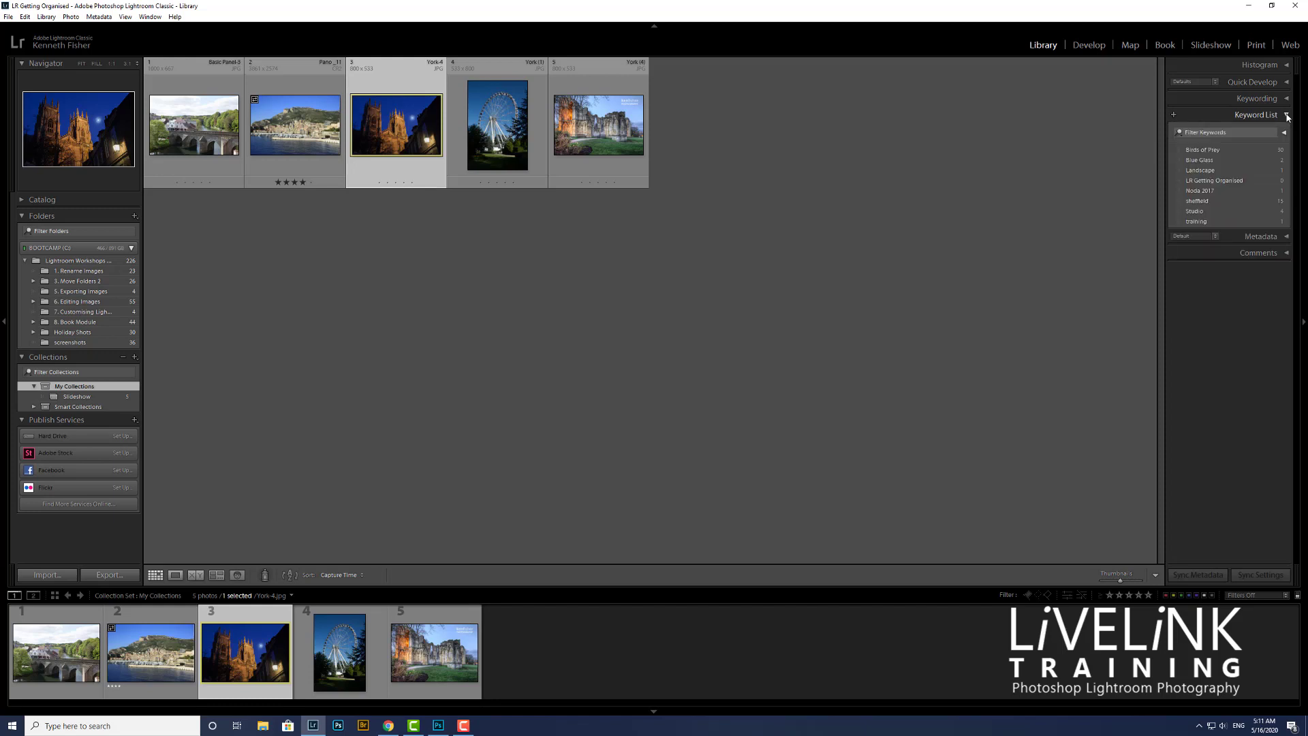
{"action": "left_click", "coordinate": [1287, 116]}
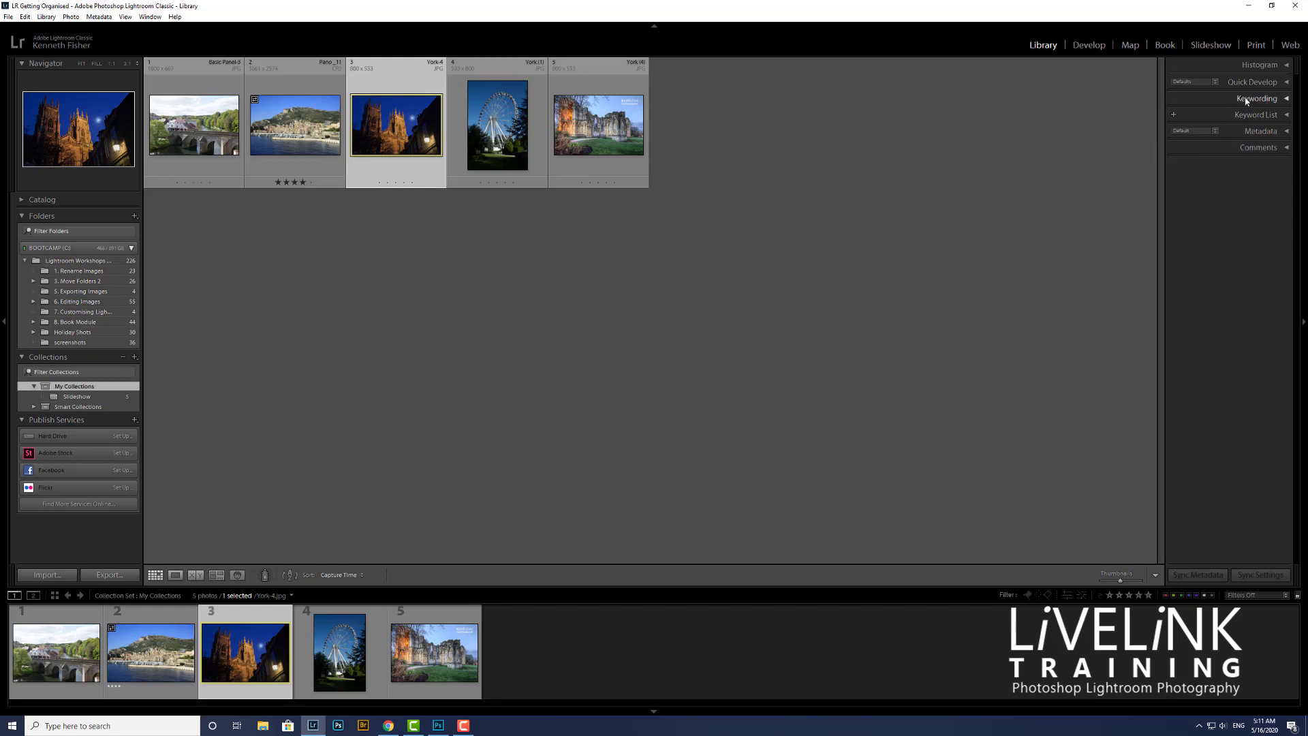
{"action": "left_click", "coordinate": [1286, 115]}
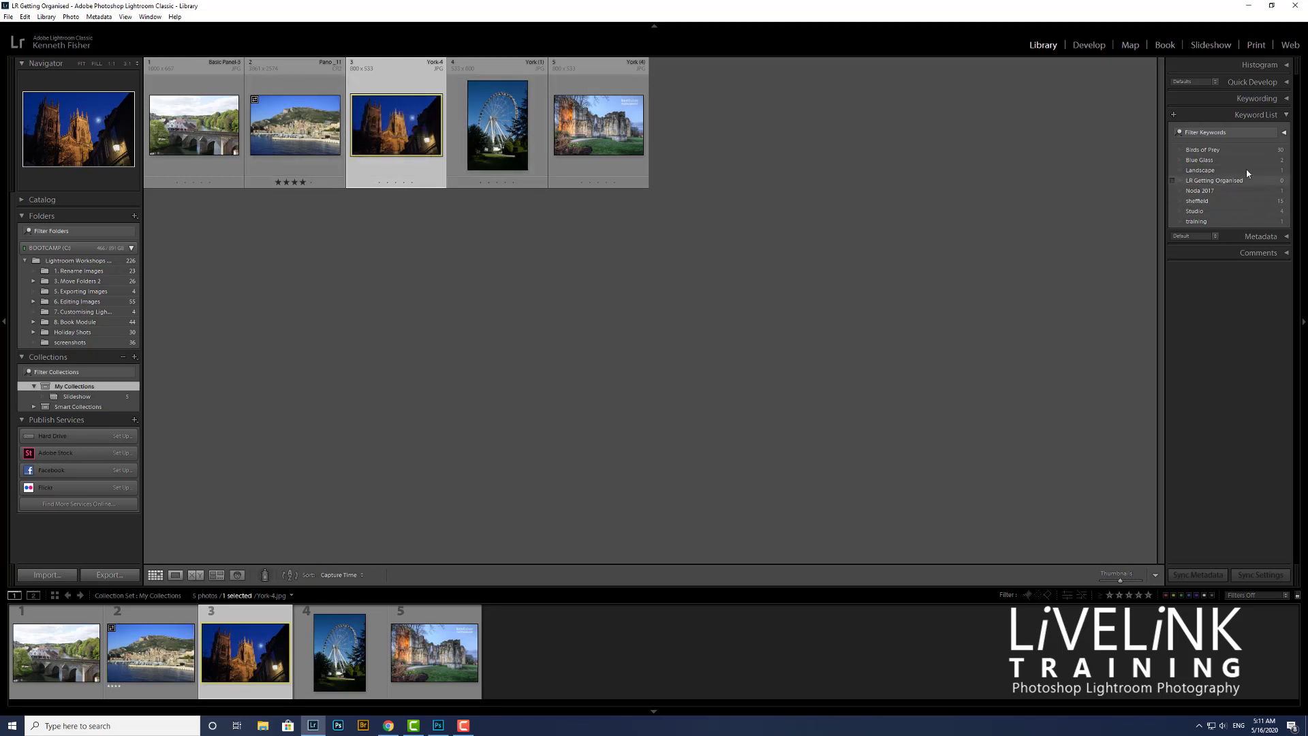
{"action": "left_click", "coordinate": [1174, 116]}
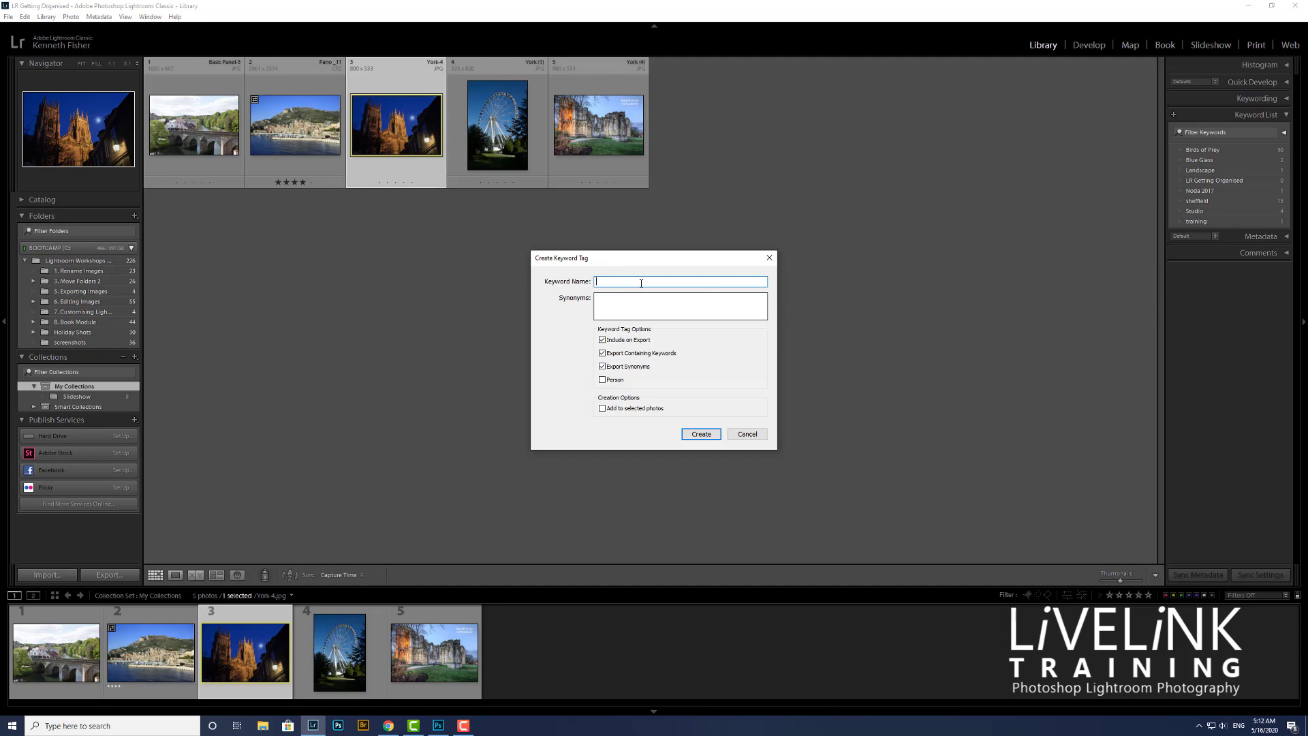
{"action": "type", "text": "York"}
{"action": "left_click", "coordinate": [602, 340]}
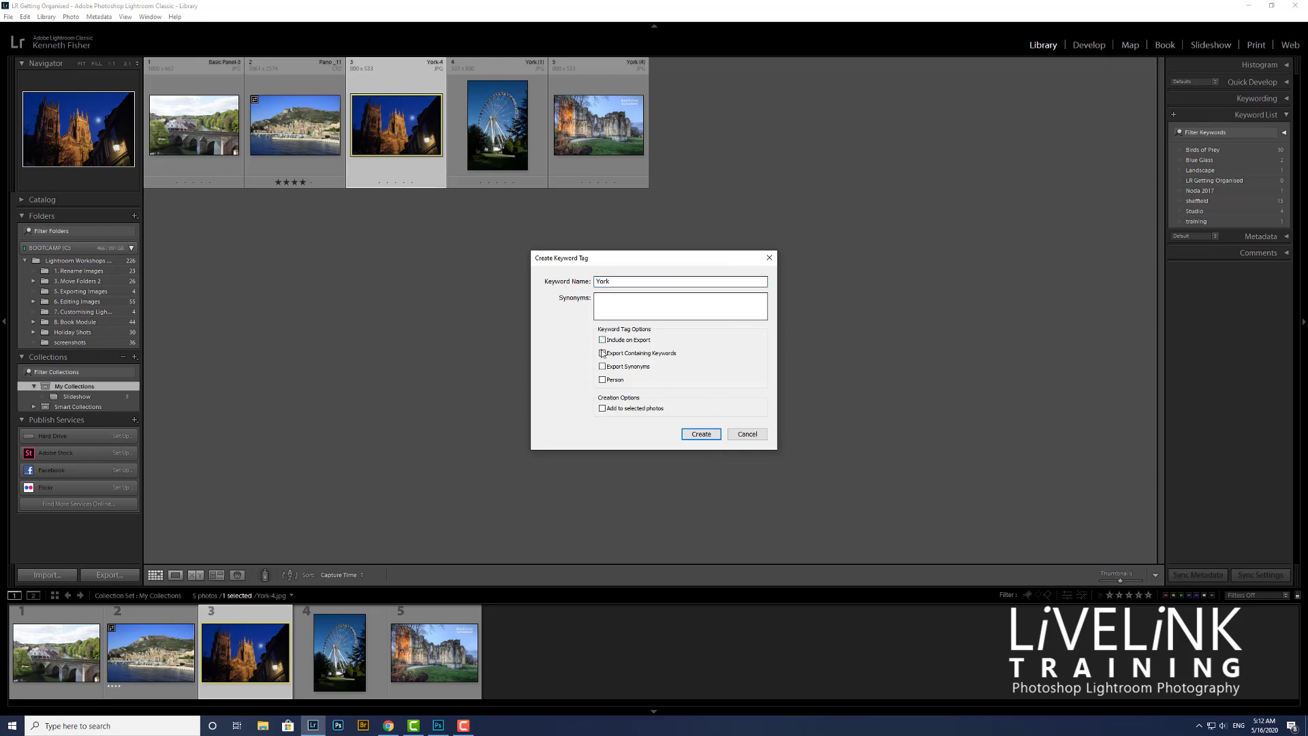
{"action": "left_click", "coordinate": [700, 435]}
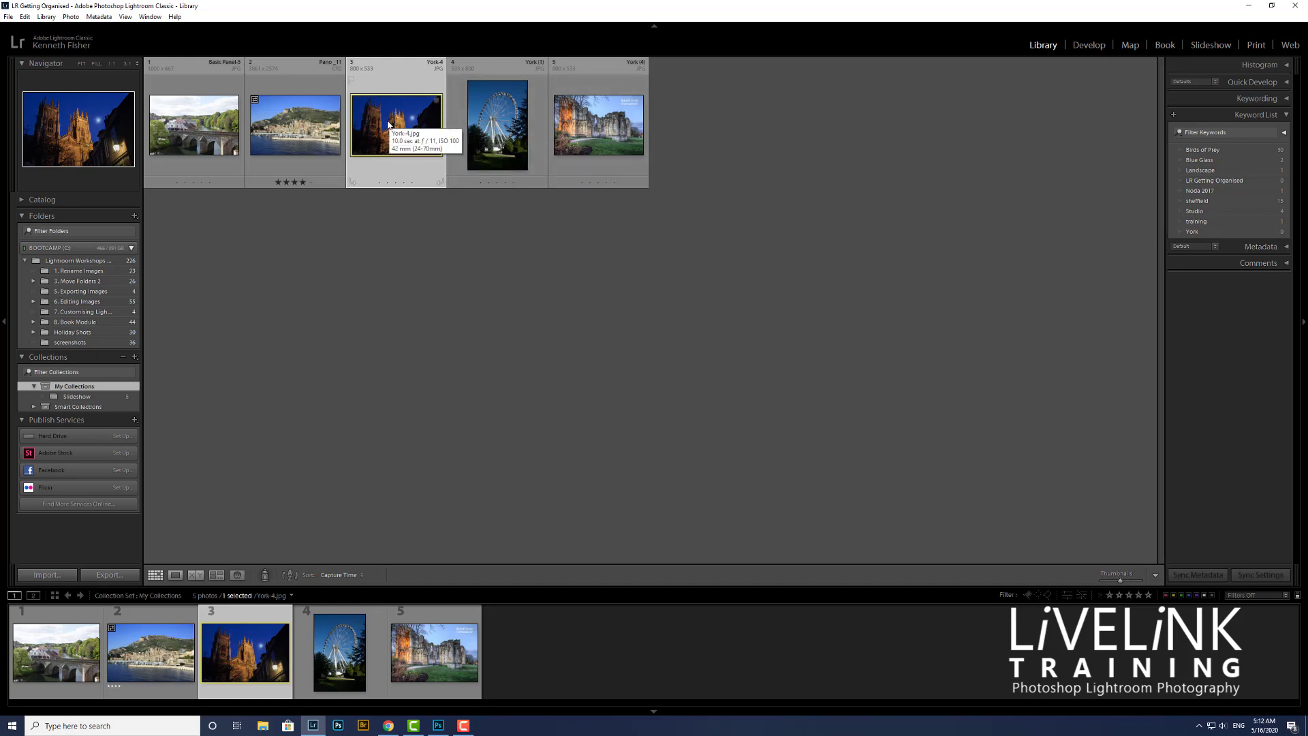
- Assign the York keyword to the York-4 and York (4) photos and check their keyword tags
{"action": "left_click_drag", "start_coordinate": [388, 125], "coordinate": [1202, 232]}
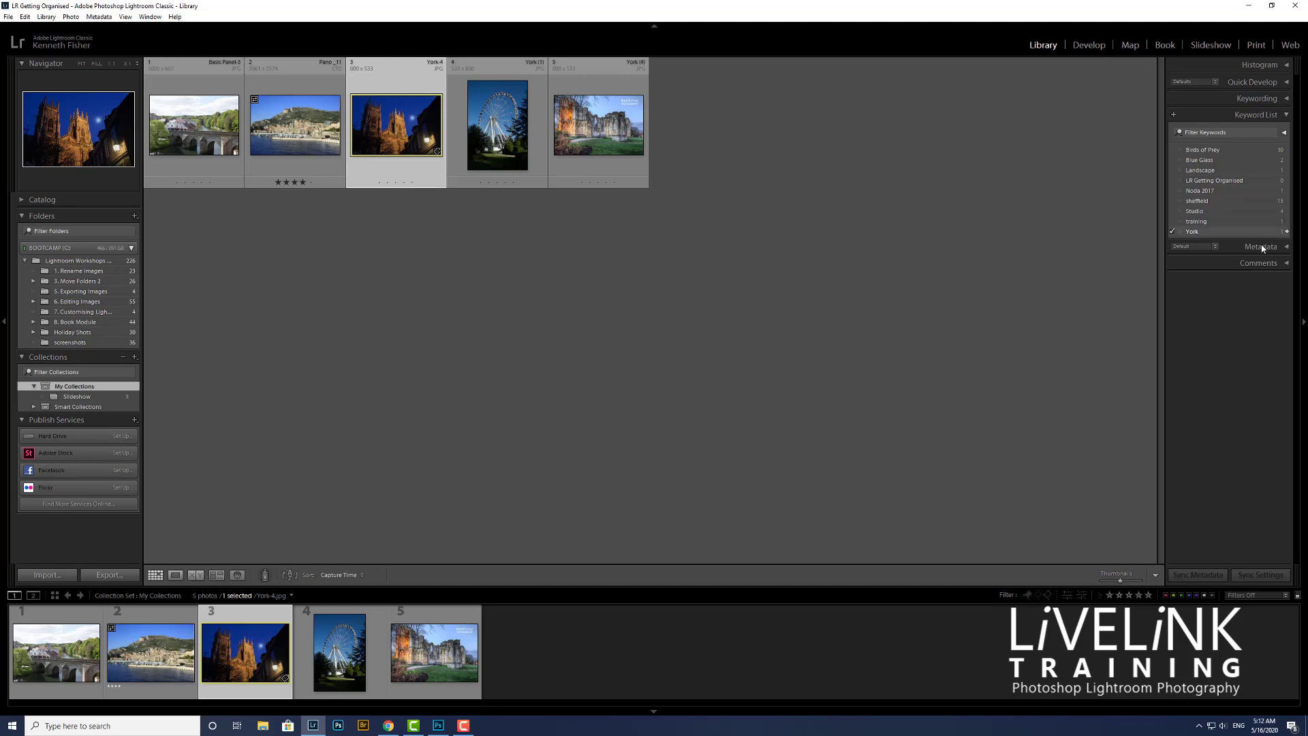
{"action": "left_click_drag", "start_coordinate": [1229, 234], "coordinate": [987, 209]}
{"action": "left_click_drag", "start_coordinate": [666, 134], "coordinate": [608, 120]}
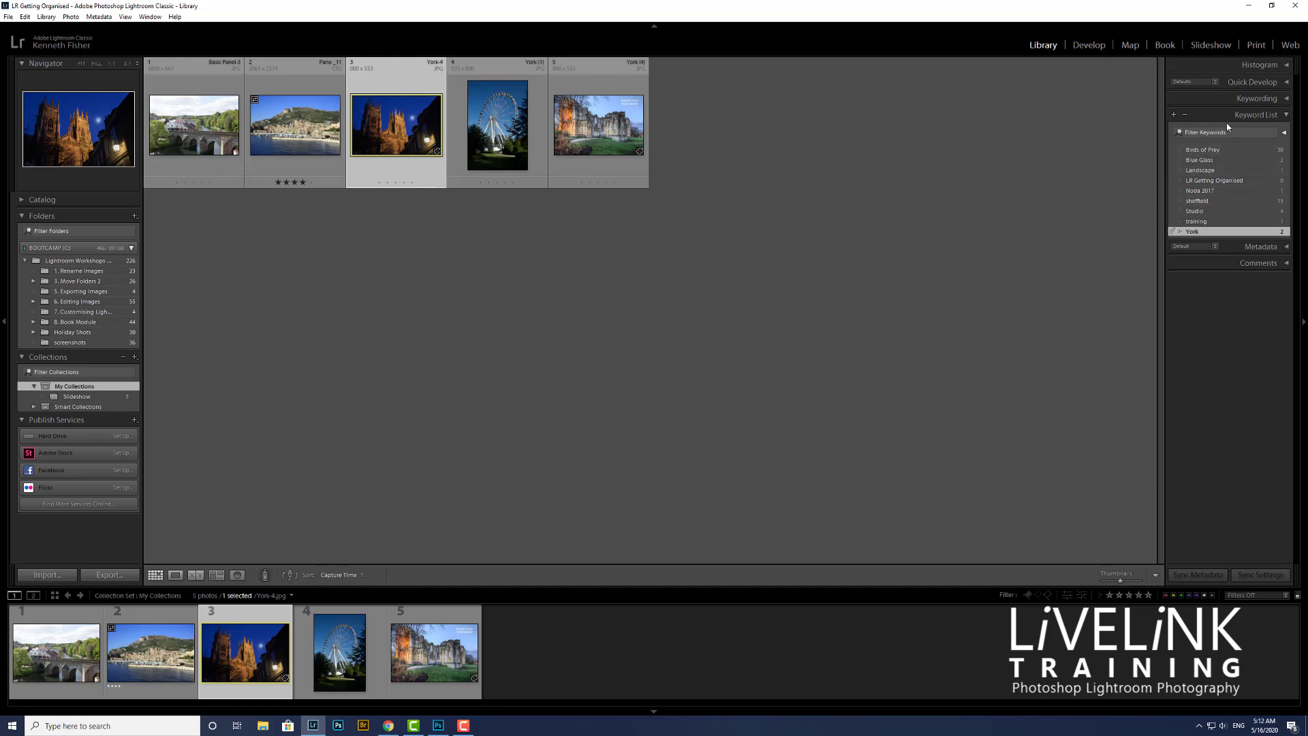
{"action": "left_click", "coordinate": [1288, 98]}
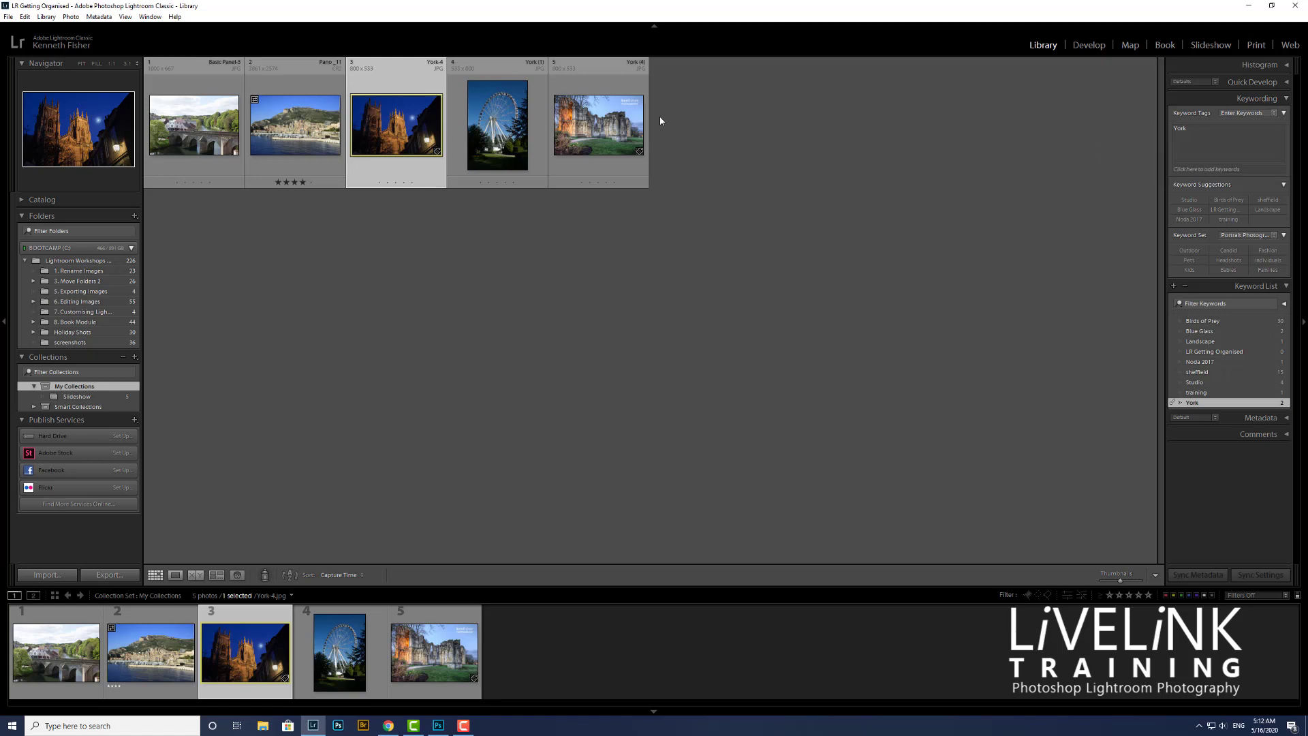
{"action": "left_click", "coordinate": [609, 128]}
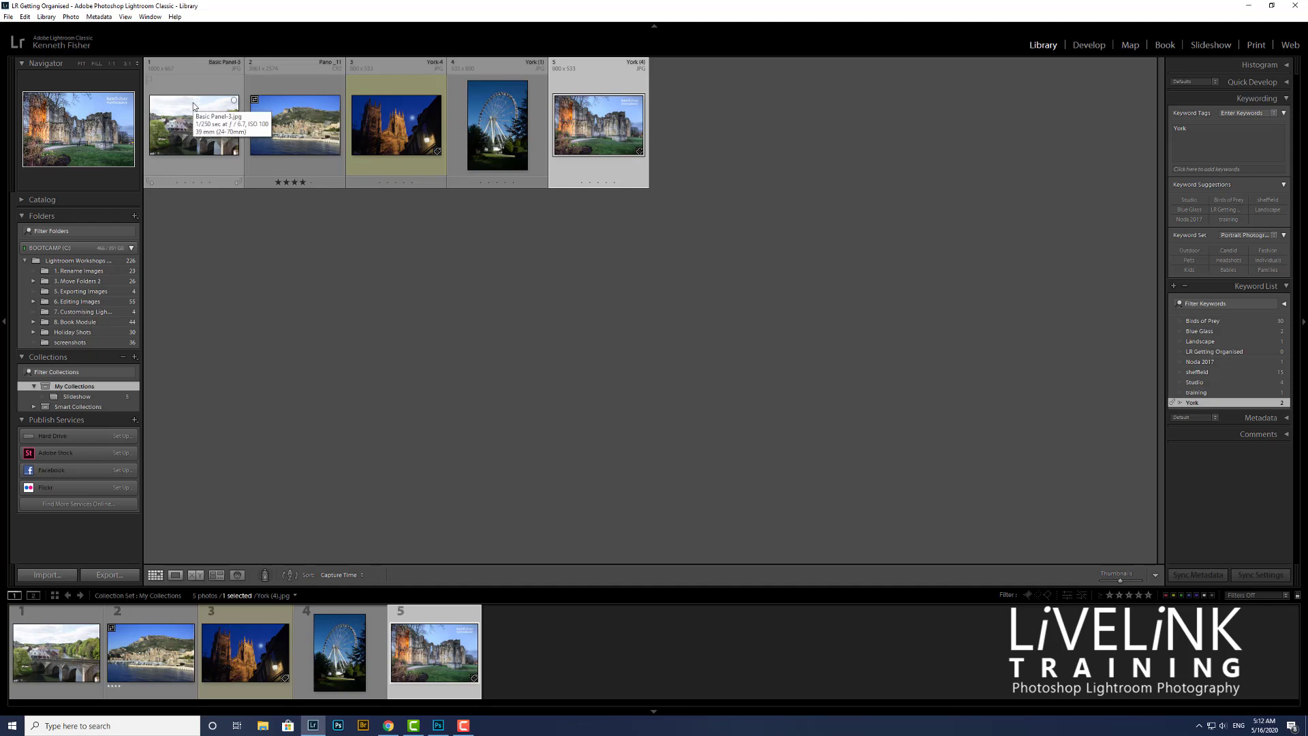
- Apply the York keyword to all photos in My Collections and deselect them
{"action": "key", "text": "ctrl+a"}
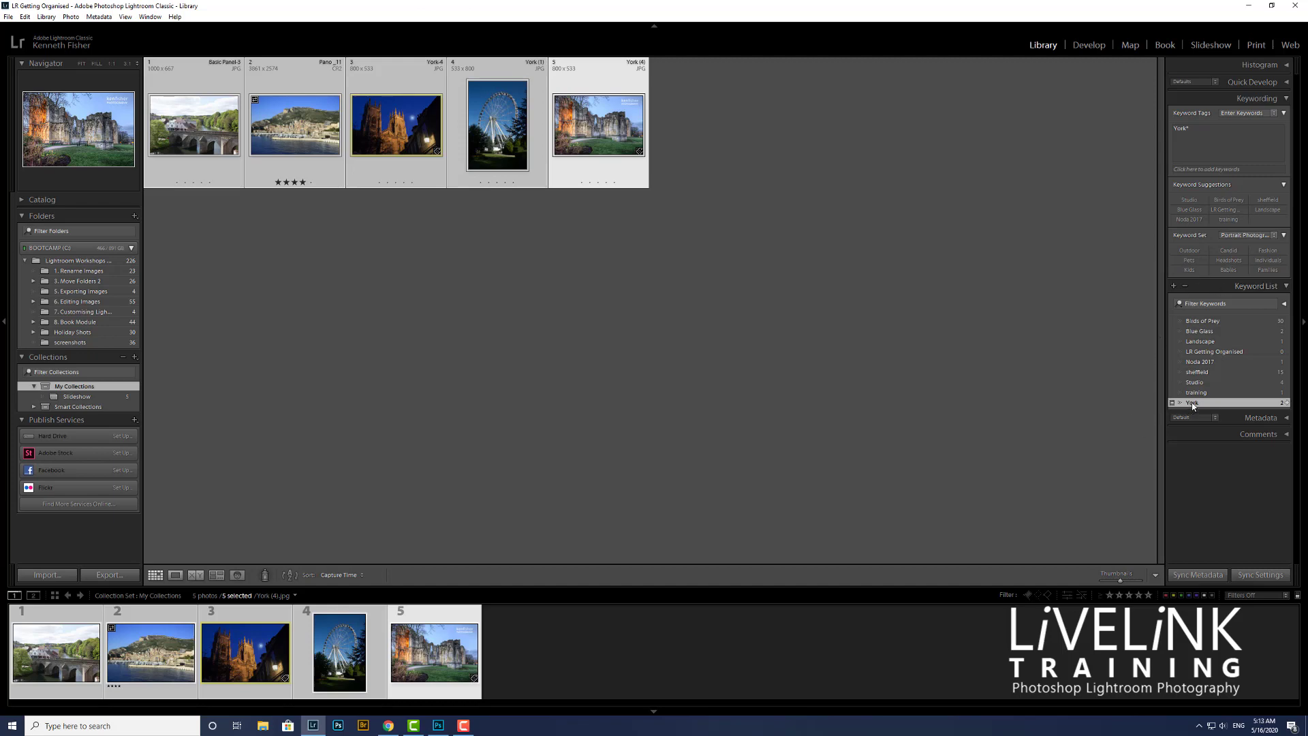
{"action": "left_click_drag", "start_coordinate": [1191, 402], "coordinate": [488, 123]}
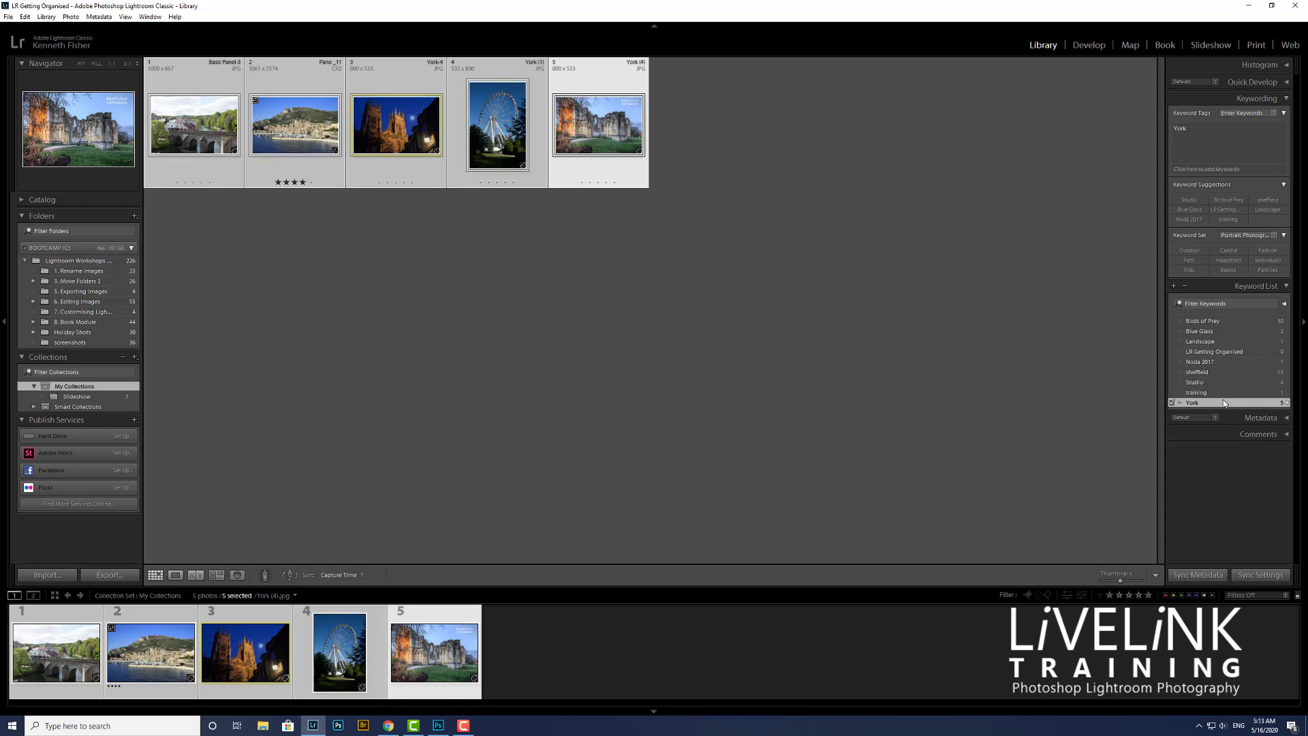
{"action": "left_click", "coordinate": [819, 231]}
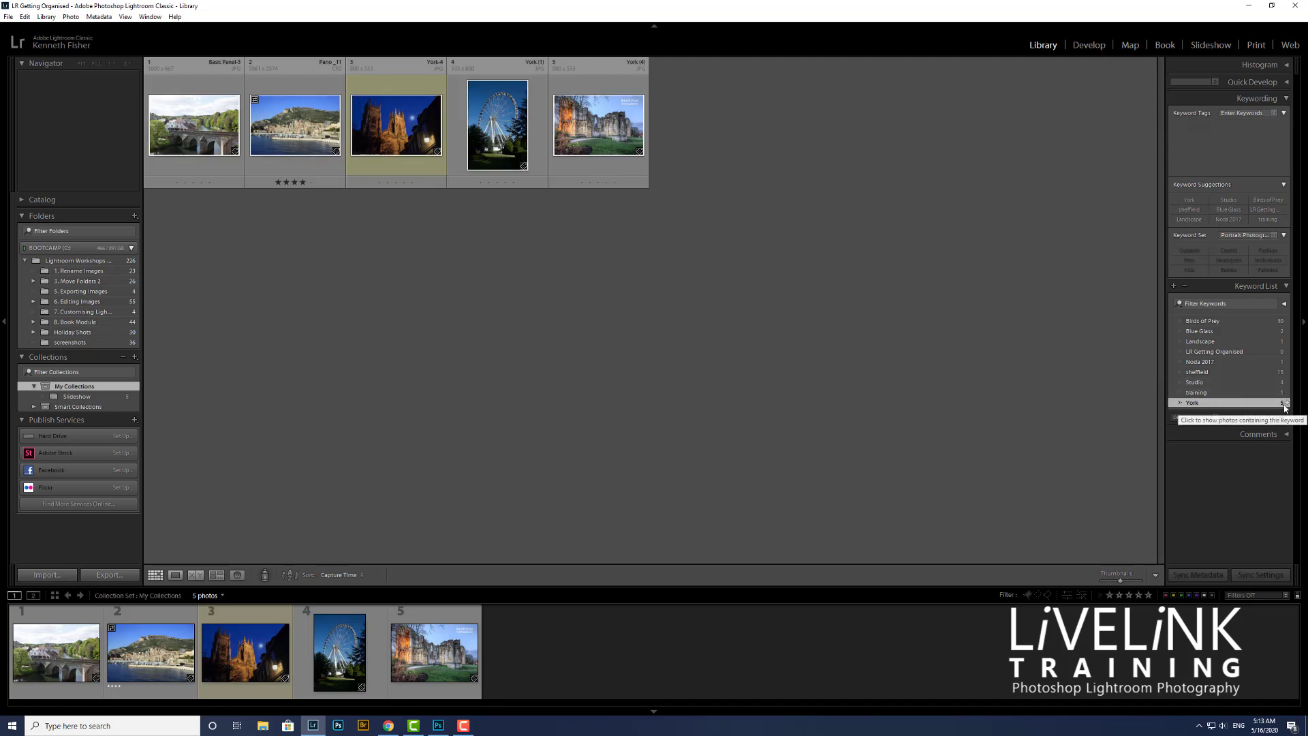
- Open the 1. Rename Images folder, and from there show all catalog photos containing the York keyword
{"action": "left_click", "coordinate": [75, 271]}
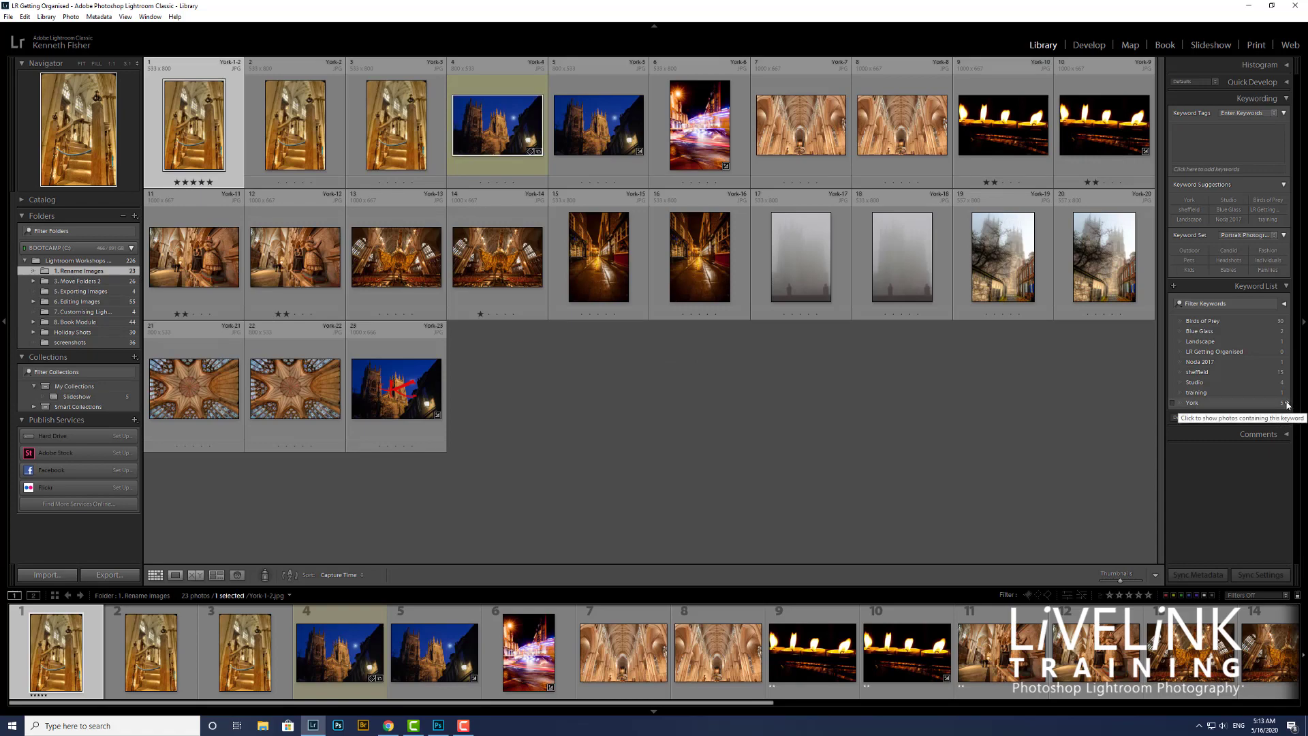
{"action": "left_click", "coordinate": [1287, 404]}
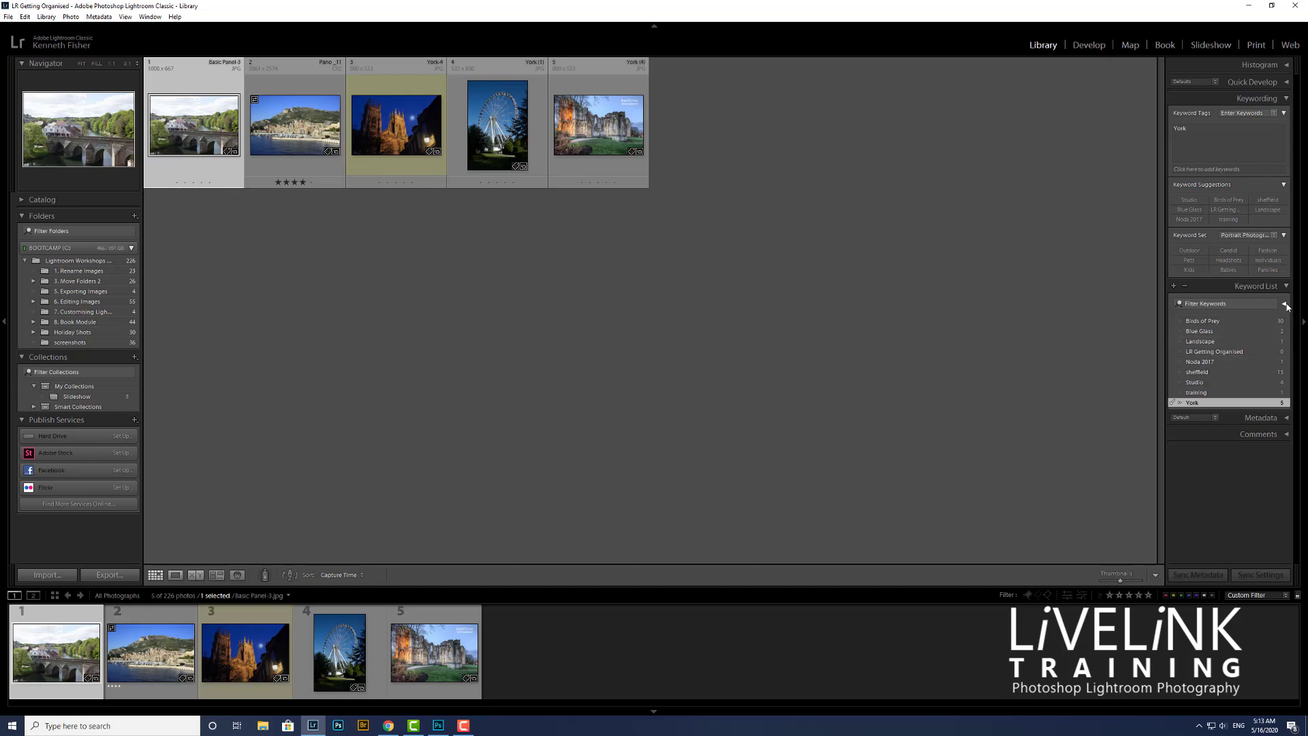
{"action": "mouse_move", "coordinate": [1280, 322]}
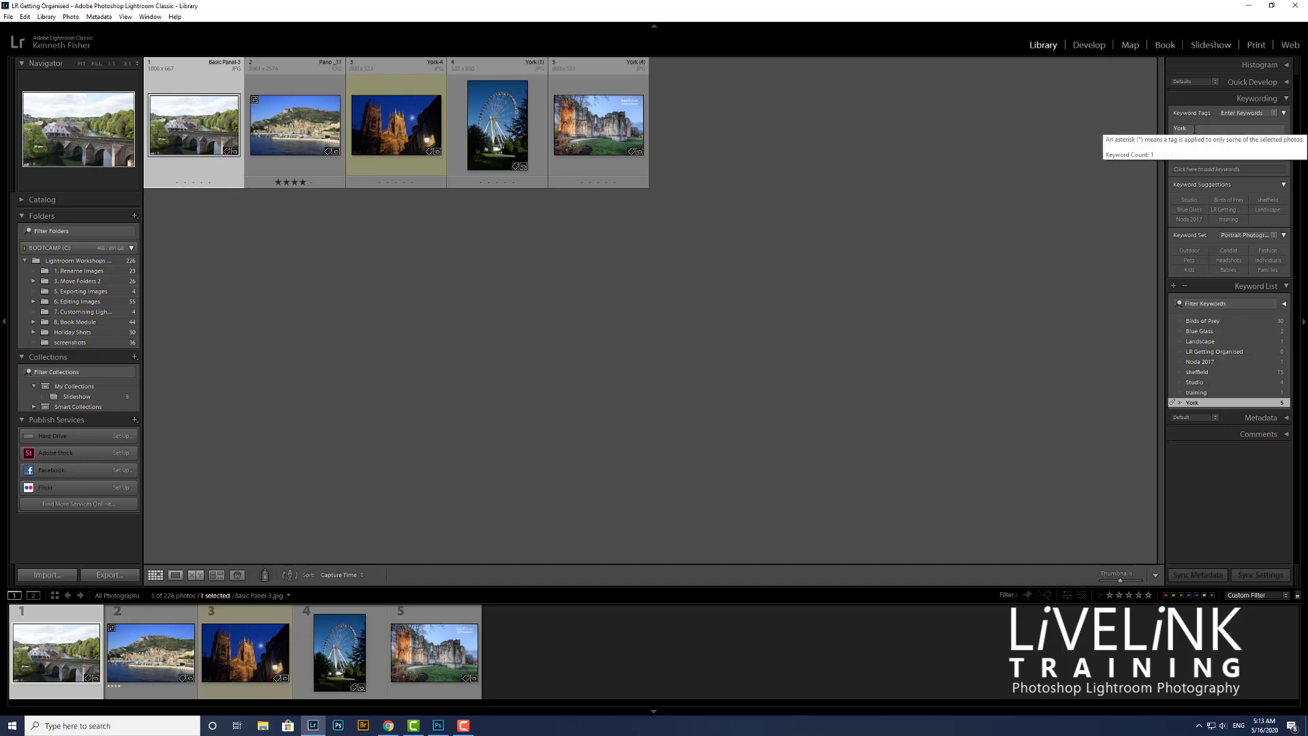
- Add the keyword "casle" to the York (4) photo alongside its York tag
{"action": "left_click", "coordinate": [599, 126]}
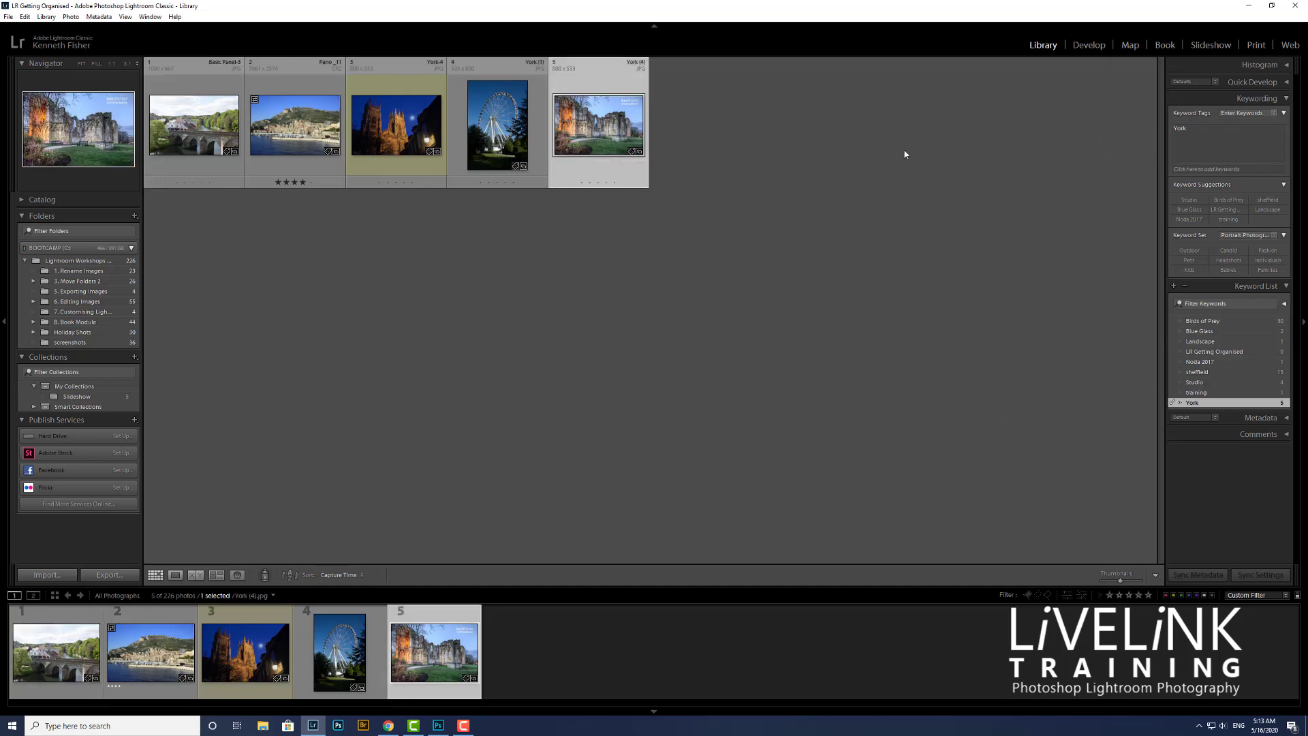
{"action": "left_click", "coordinate": [1206, 133]}
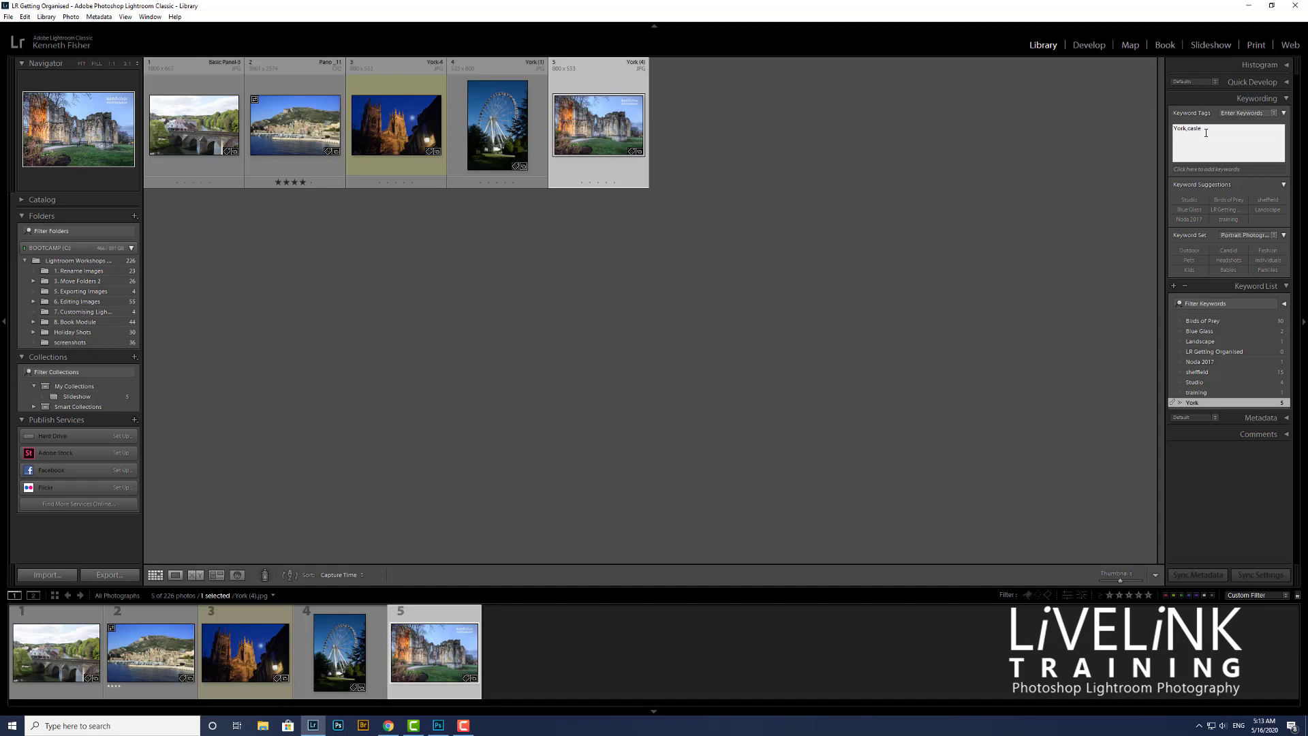
{"action": "type", "text": ",casle"}
{"action": "key", "text": "Return"}
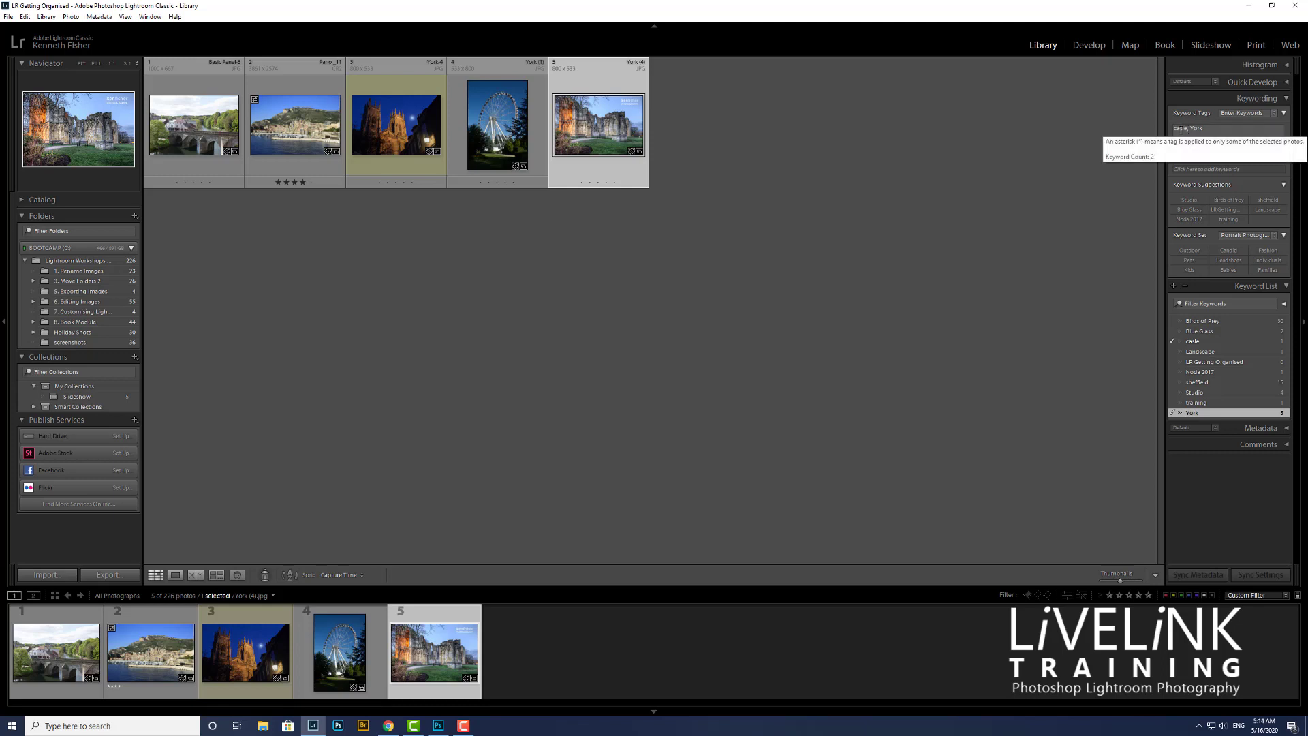
- Correct the York (4) photo's misspelled keyword to "castle" and compare its keyword tags with those of the York (1) photo
{"action": "left_click", "coordinate": [1184, 128]}
{"action": "type", "text": "t"}
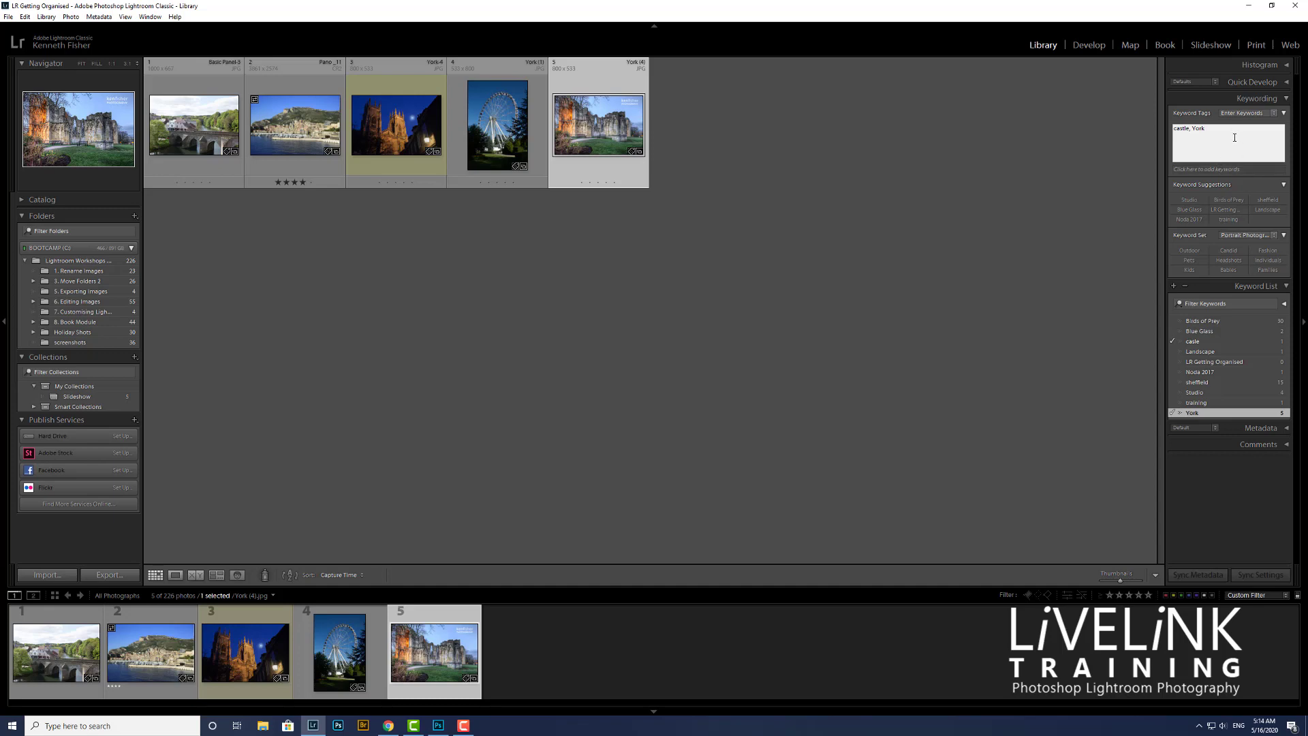
{"action": "key", "text": "Return"}
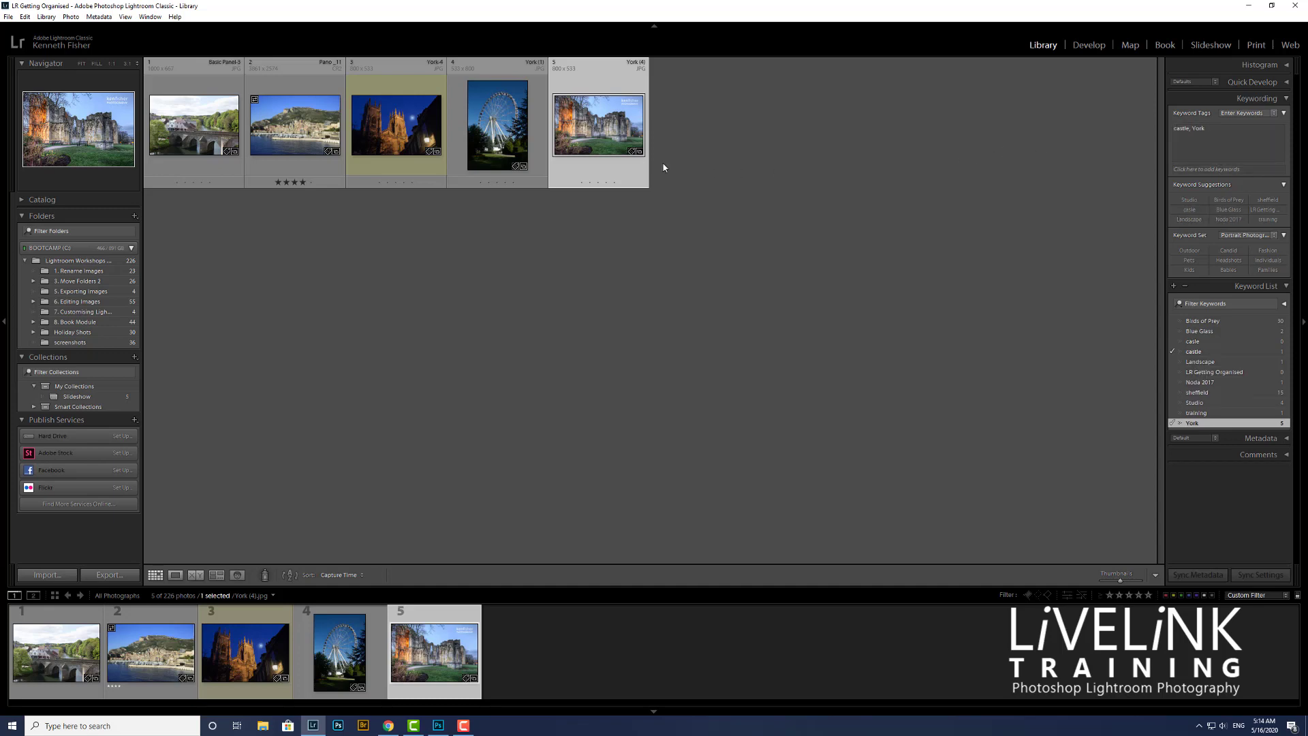
{"action": "left_click", "coordinate": [499, 139]}
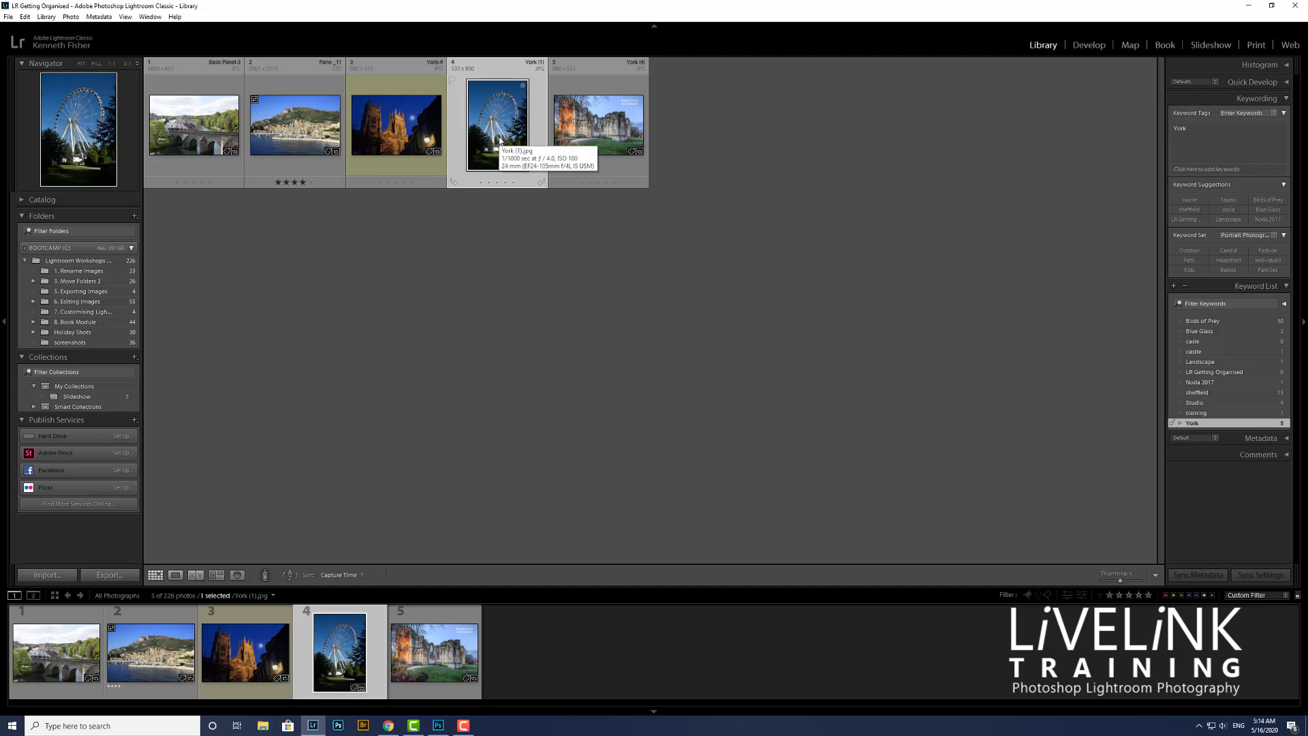
{"action": "left_click", "coordinate": [588, 136]}
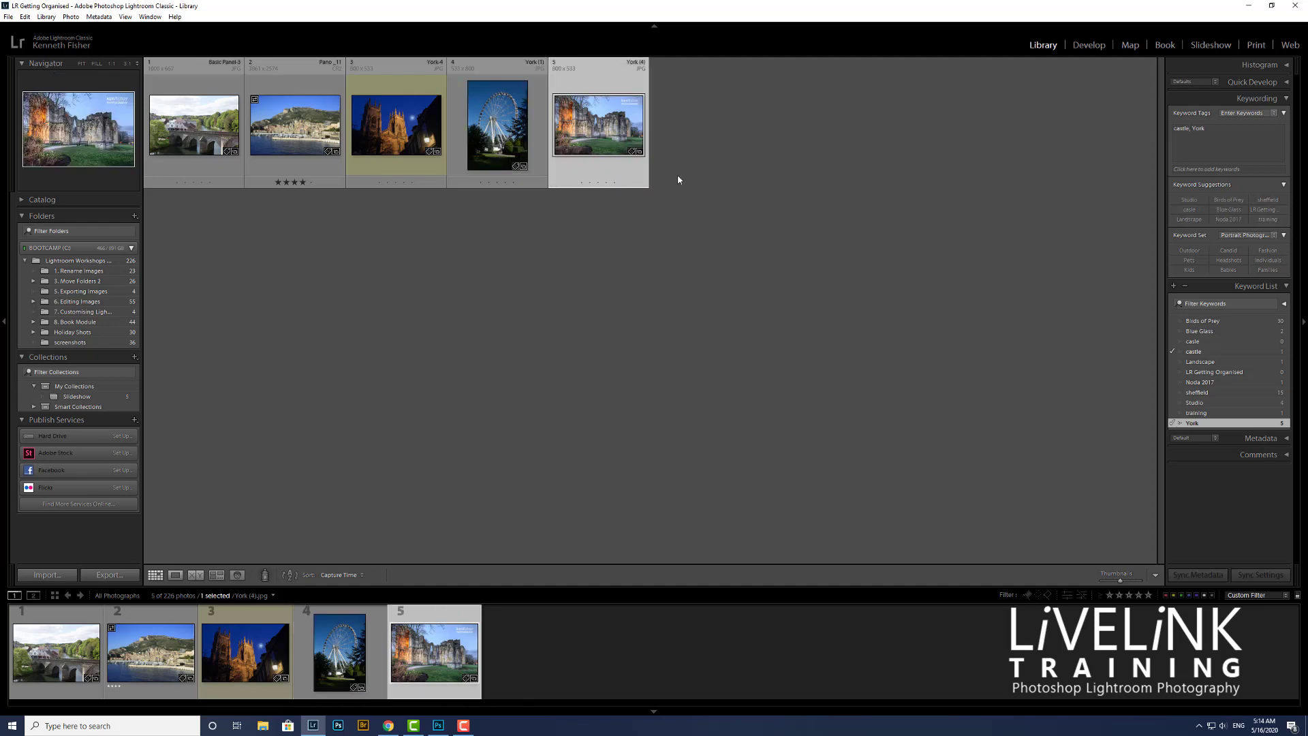